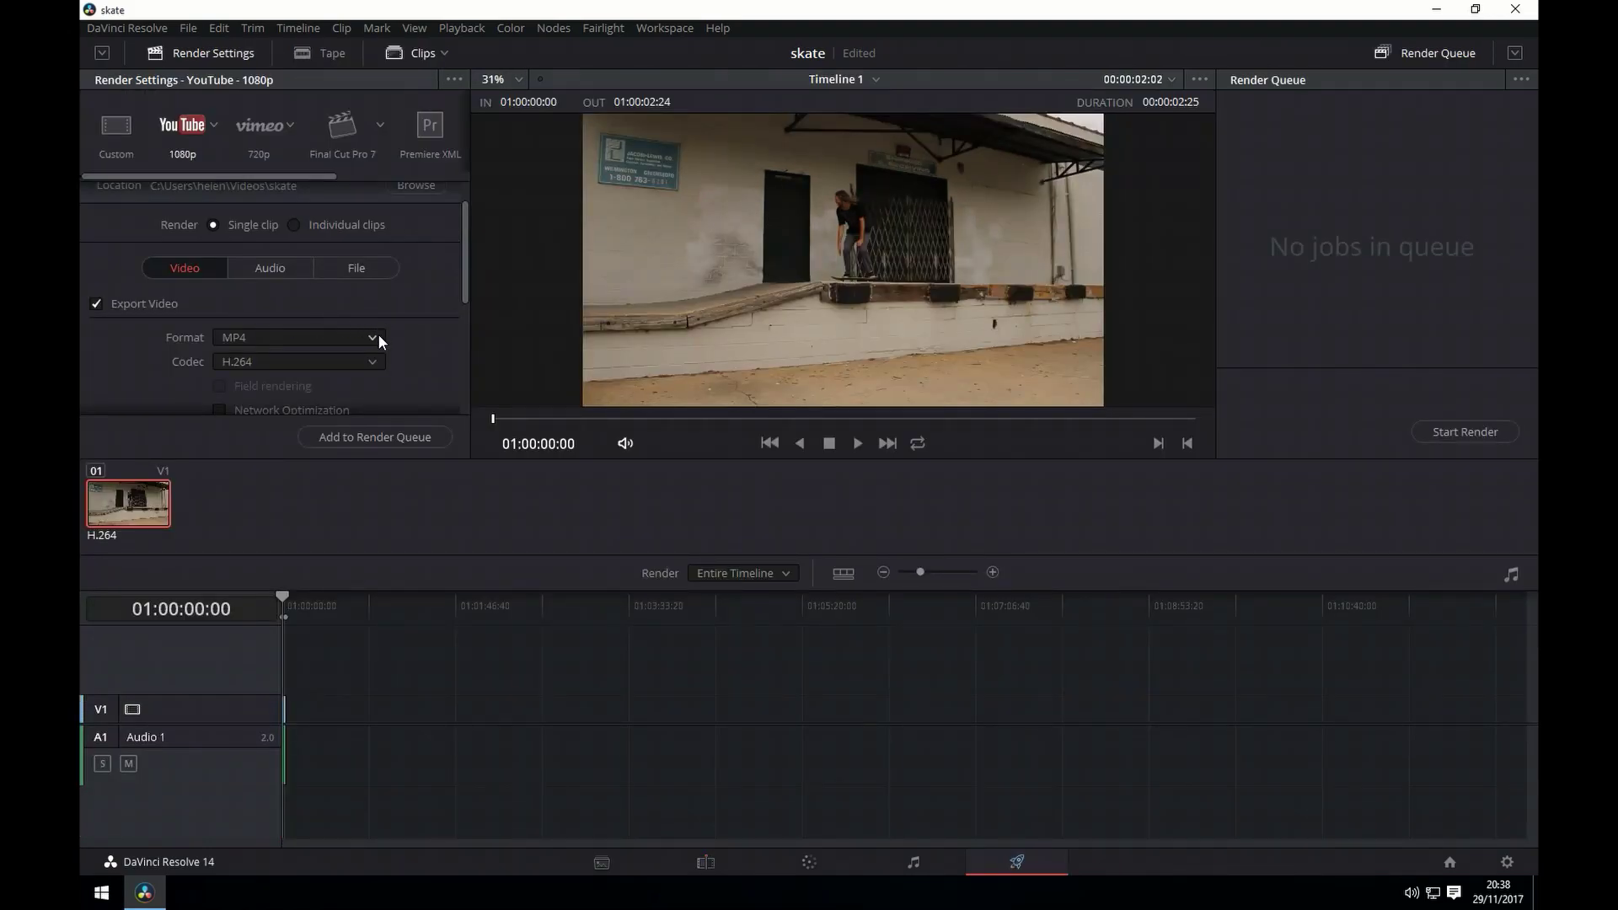
# Set the export format to TIFF, queue Timeline 1 for rendering and start the render.
pyautogui.click(378, 340)
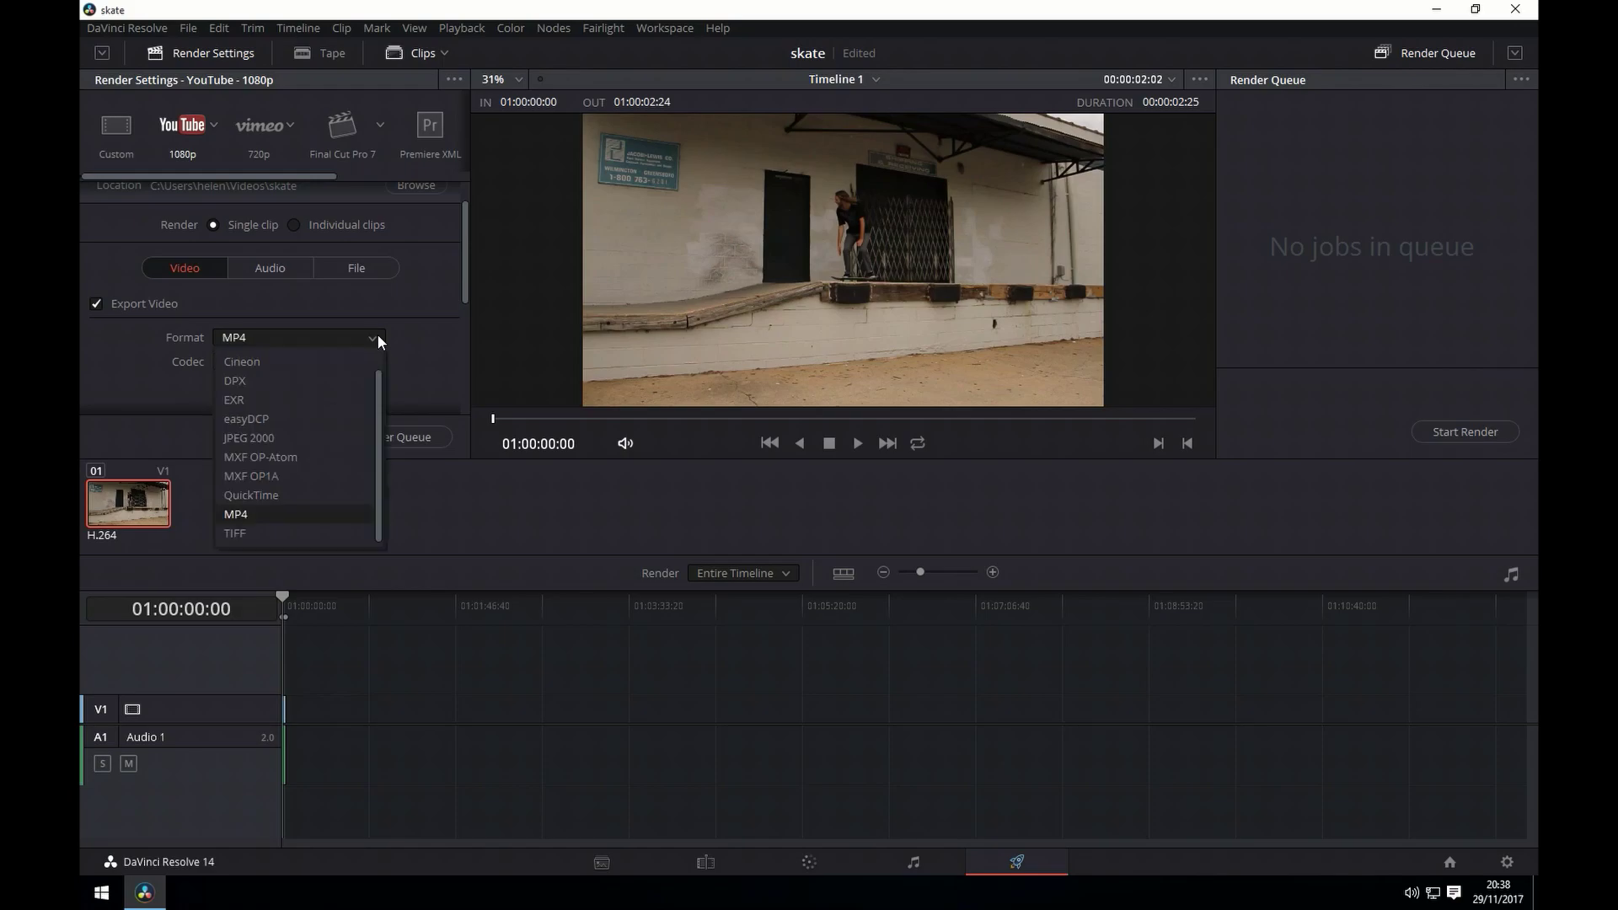
pyautogui.click(237, 532)
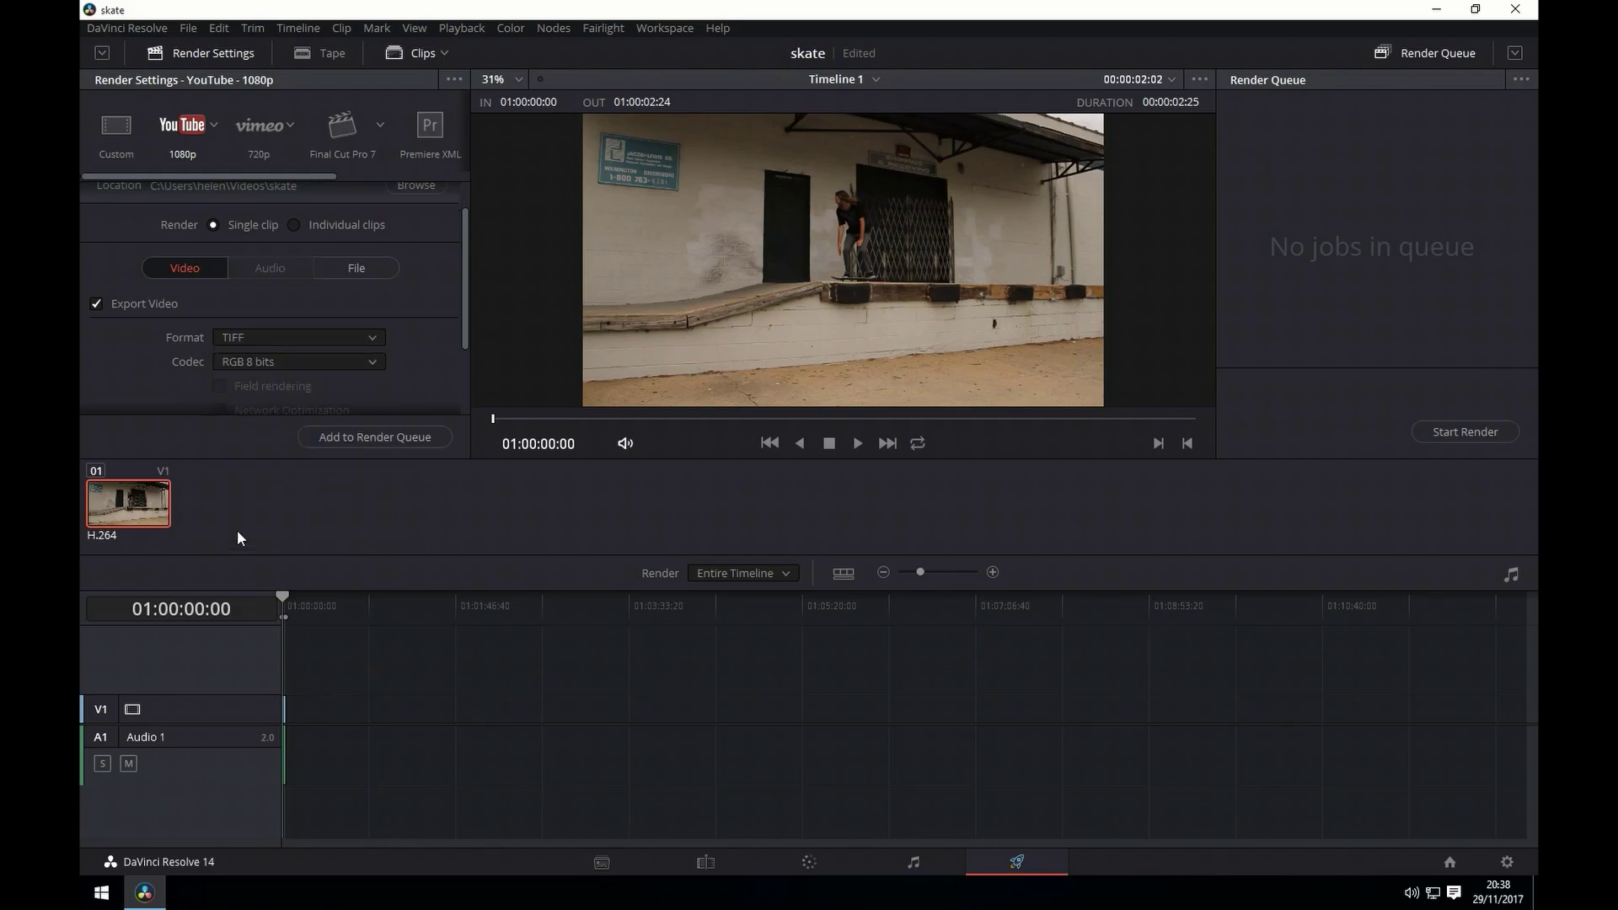
pyautogui.click(393, 438)
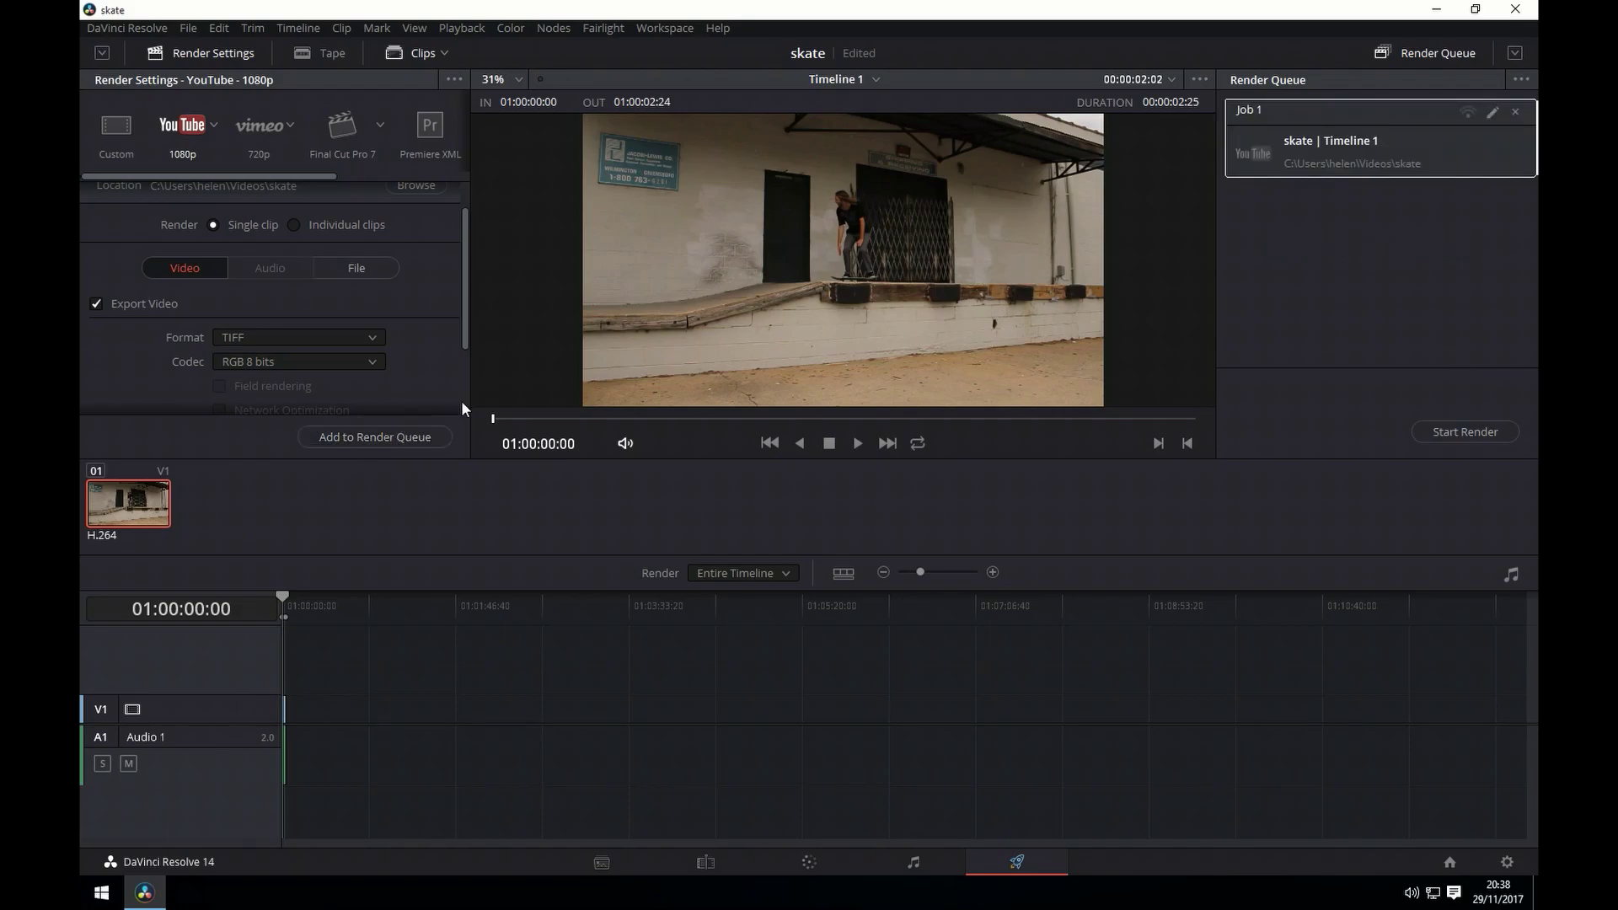
pyautogui.click(1459, 431)
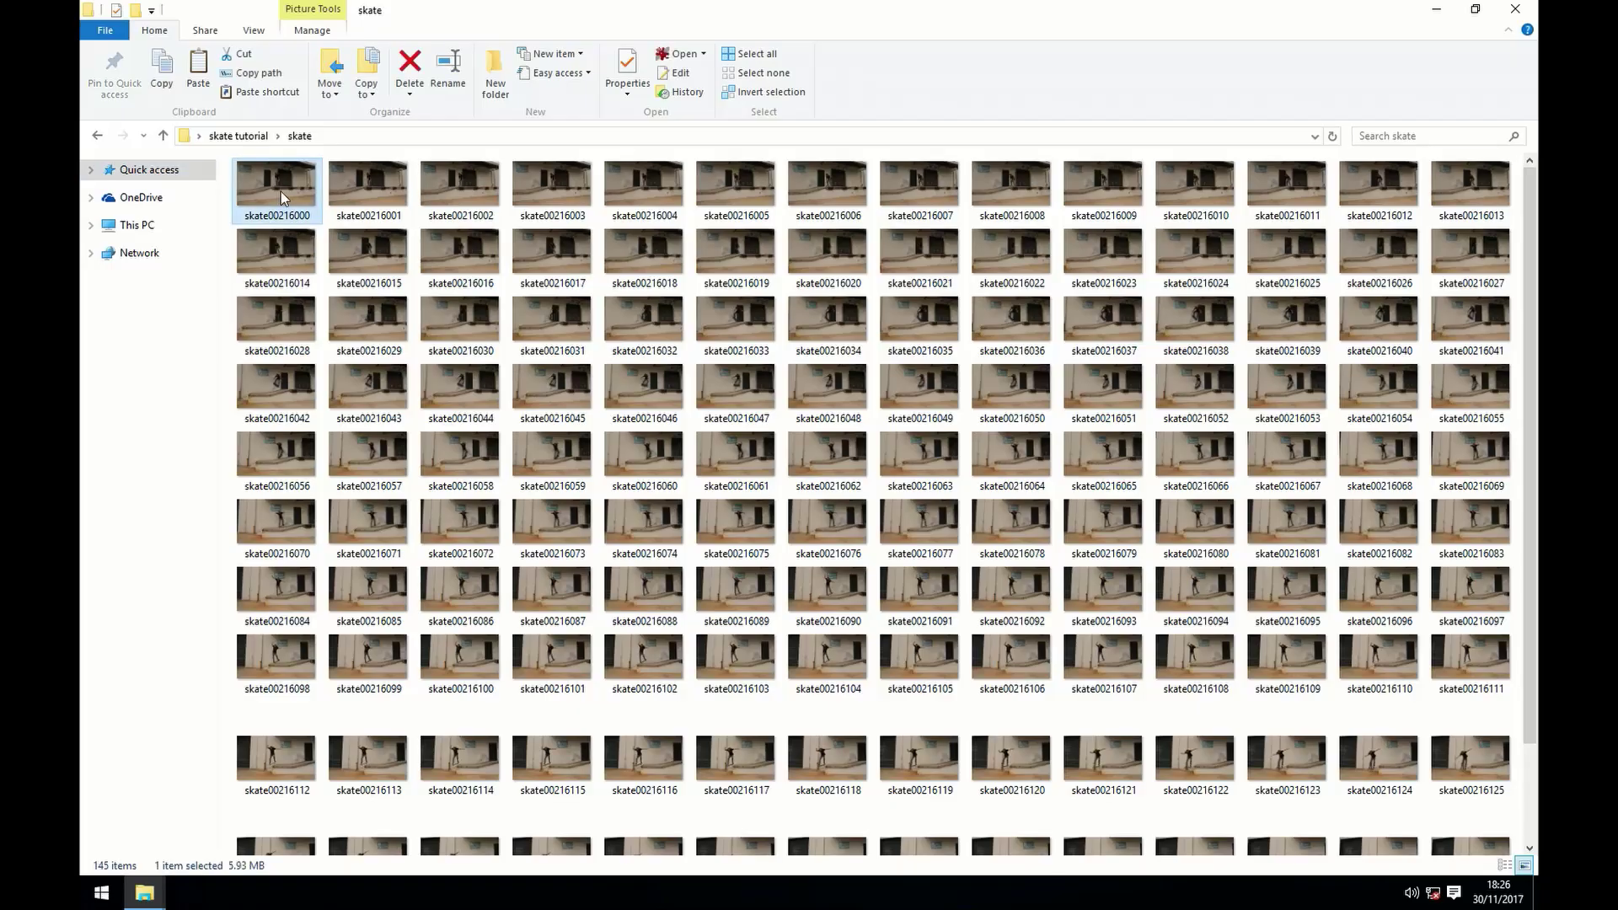
# Look through the exported frames in the skate folder and highlight the IrfanView website address in the browser.
pyautogui.click(369, 187)
pyautogui.moveTo(1536, 347); pyautogui.dragTo(1535, 211)
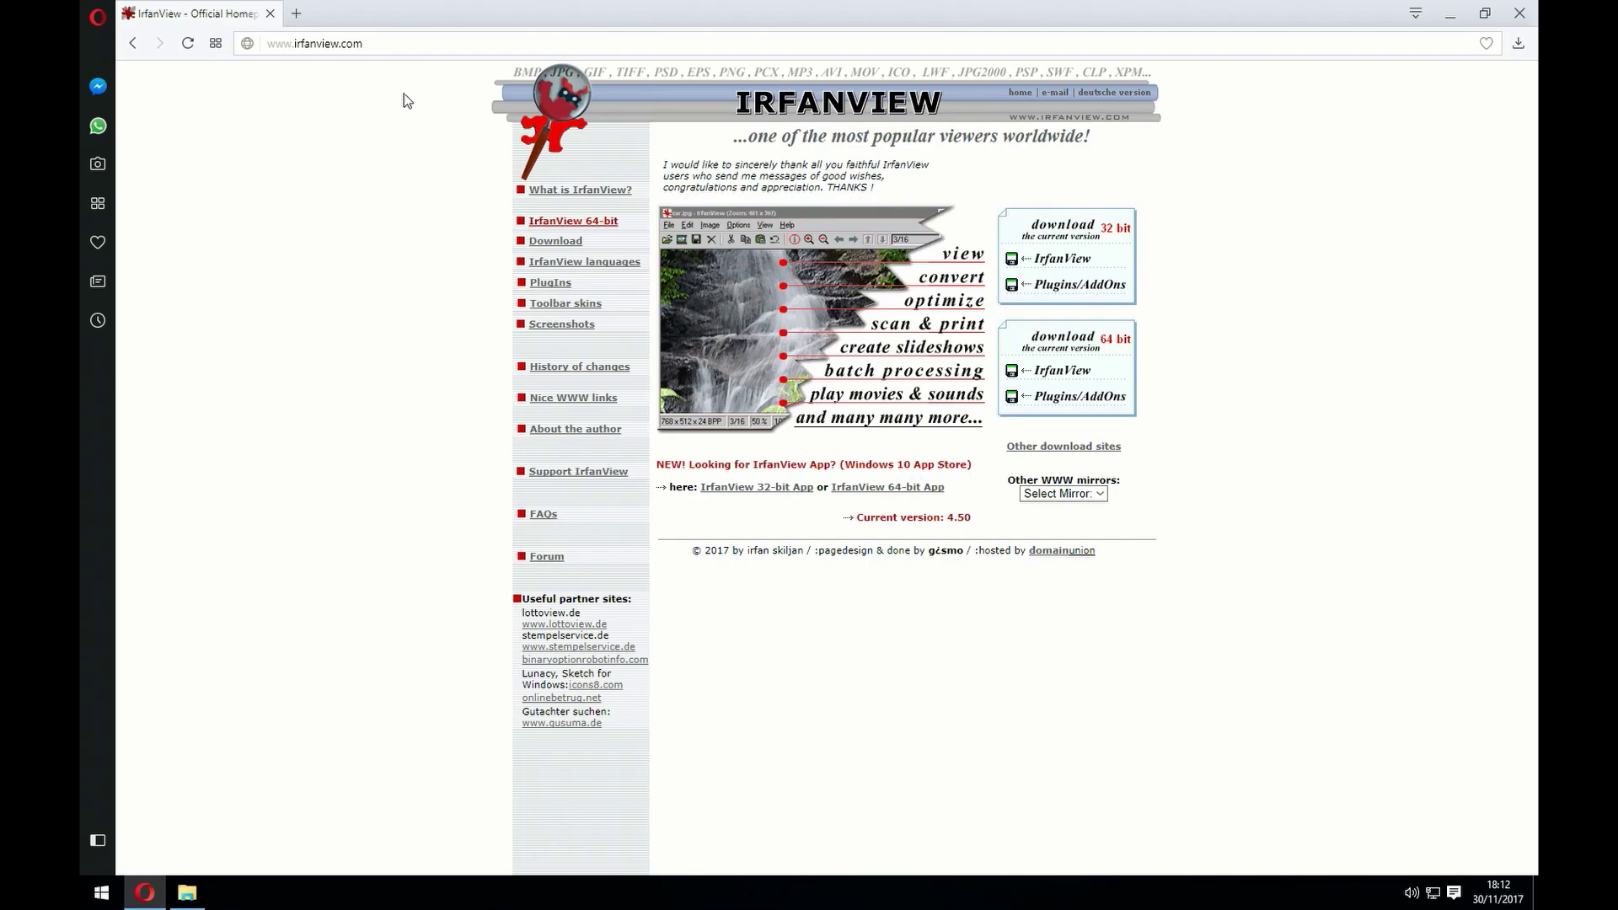
pyautogui.click(379, 43)
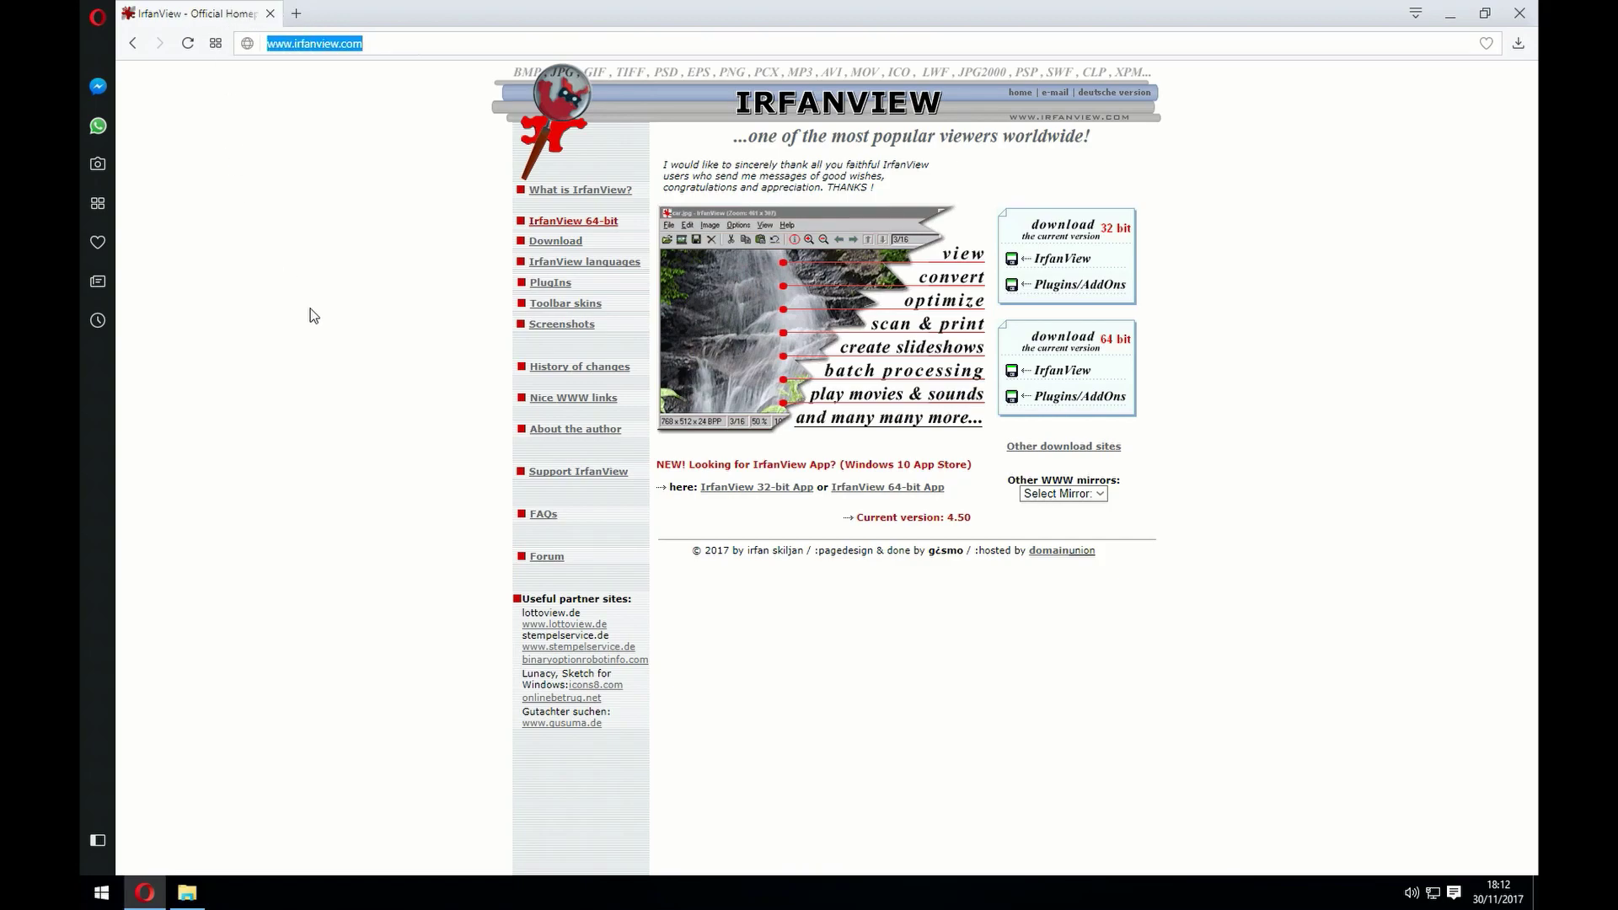
pyautogui.click(259, 358)
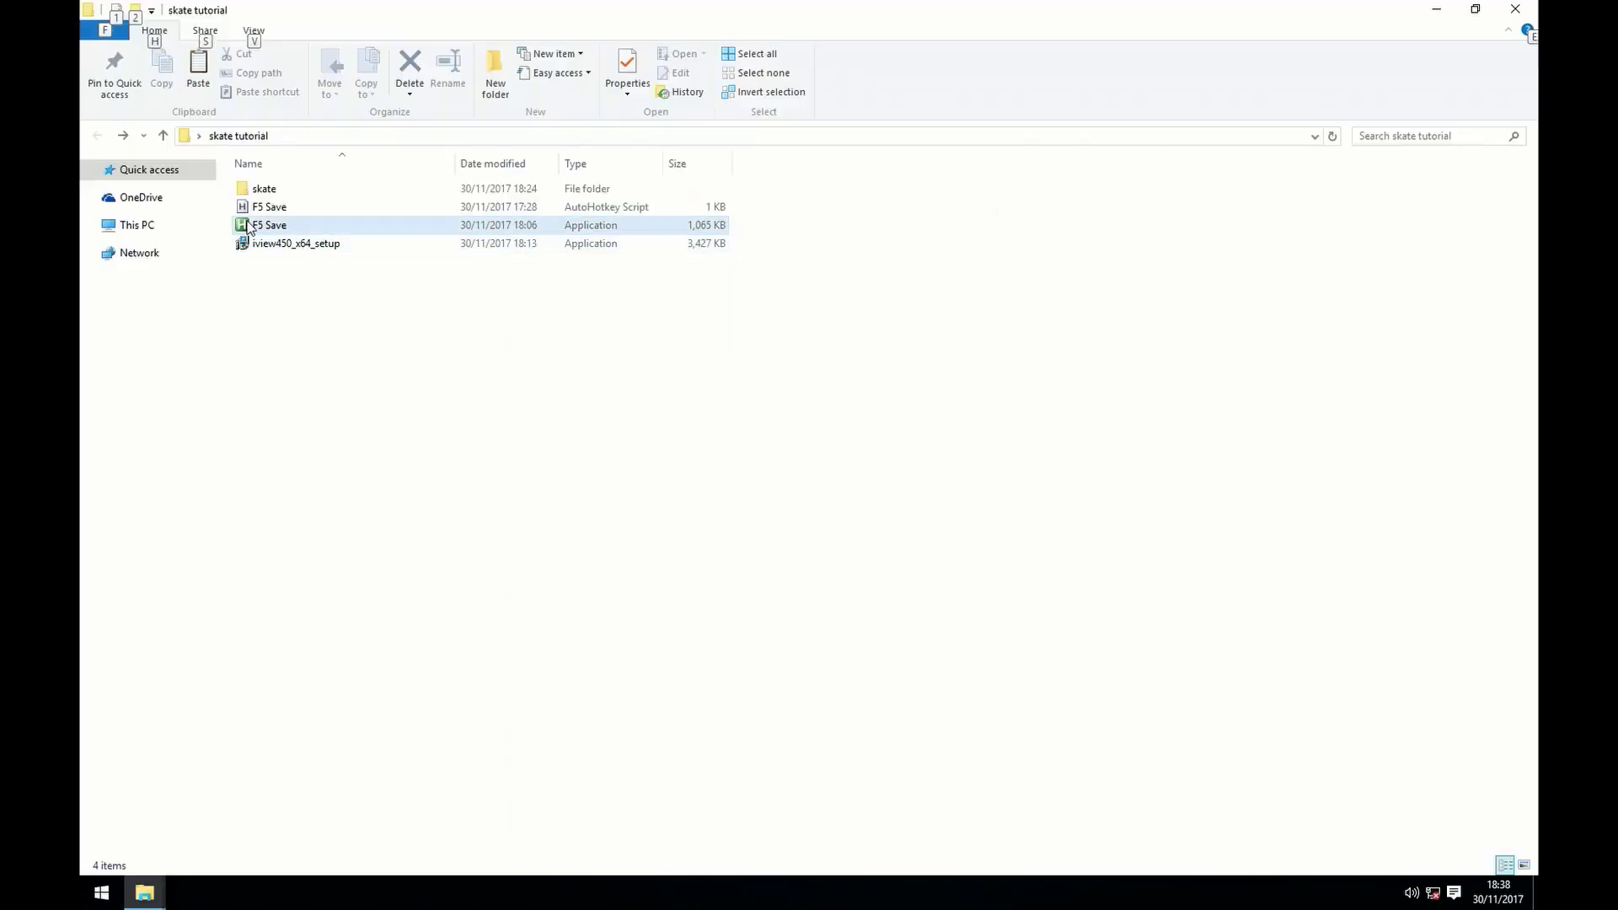
# Open the F5 Save AutoHotkey script for editing, review its hotkey commands and close it.
pyautogui.click(255, 208)
pyautogui.rightClick(254, 208)
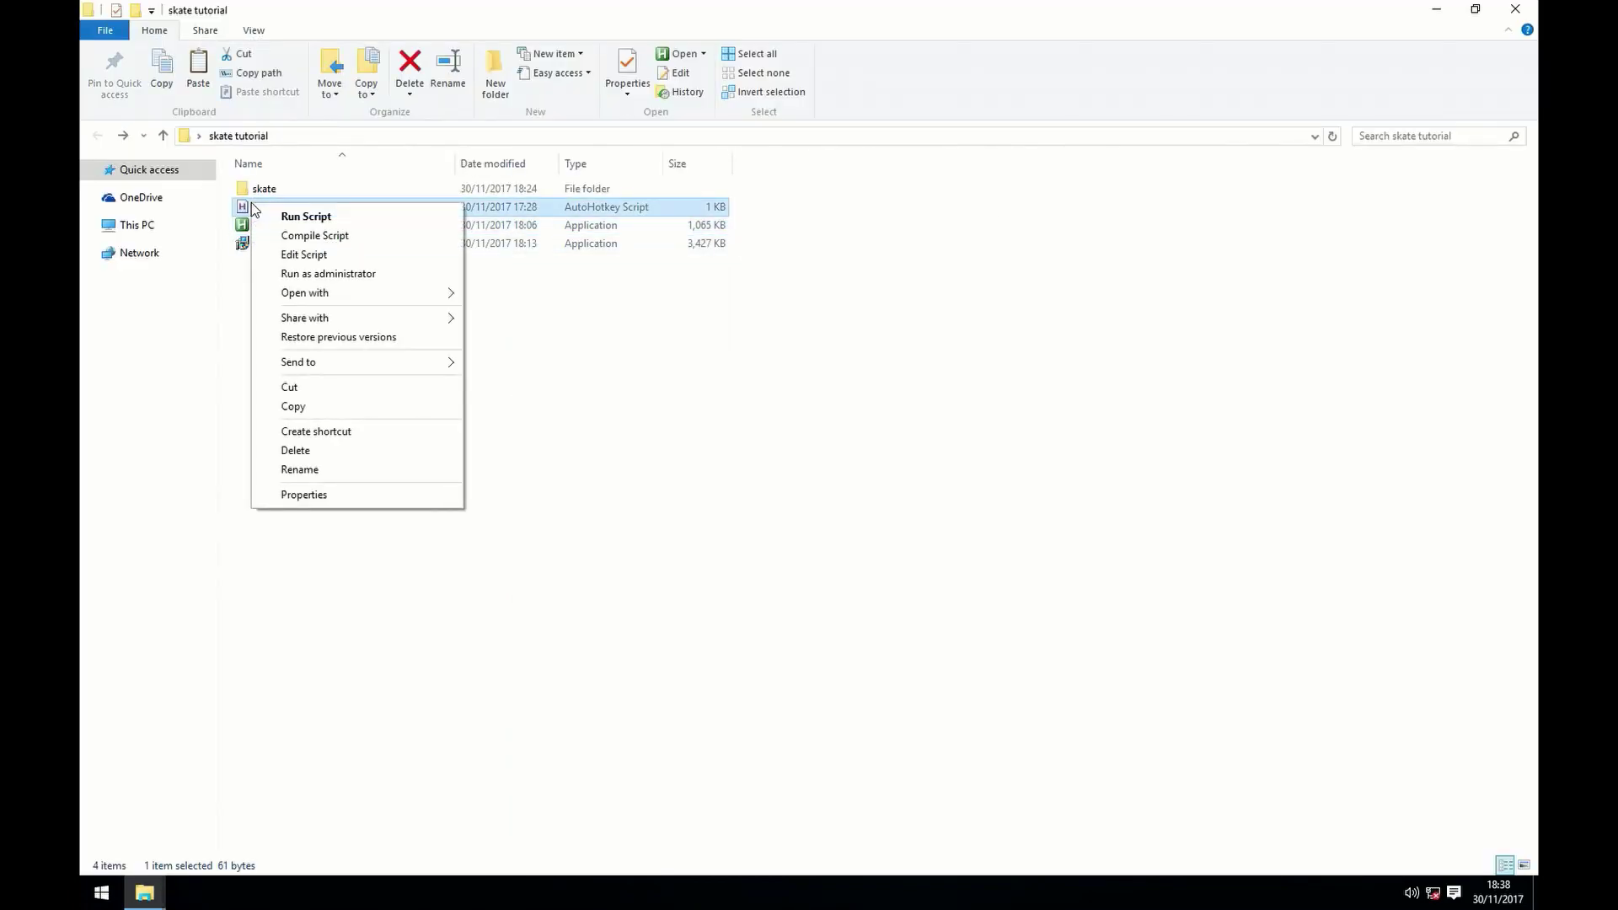
pyautogui.click(286, 254)
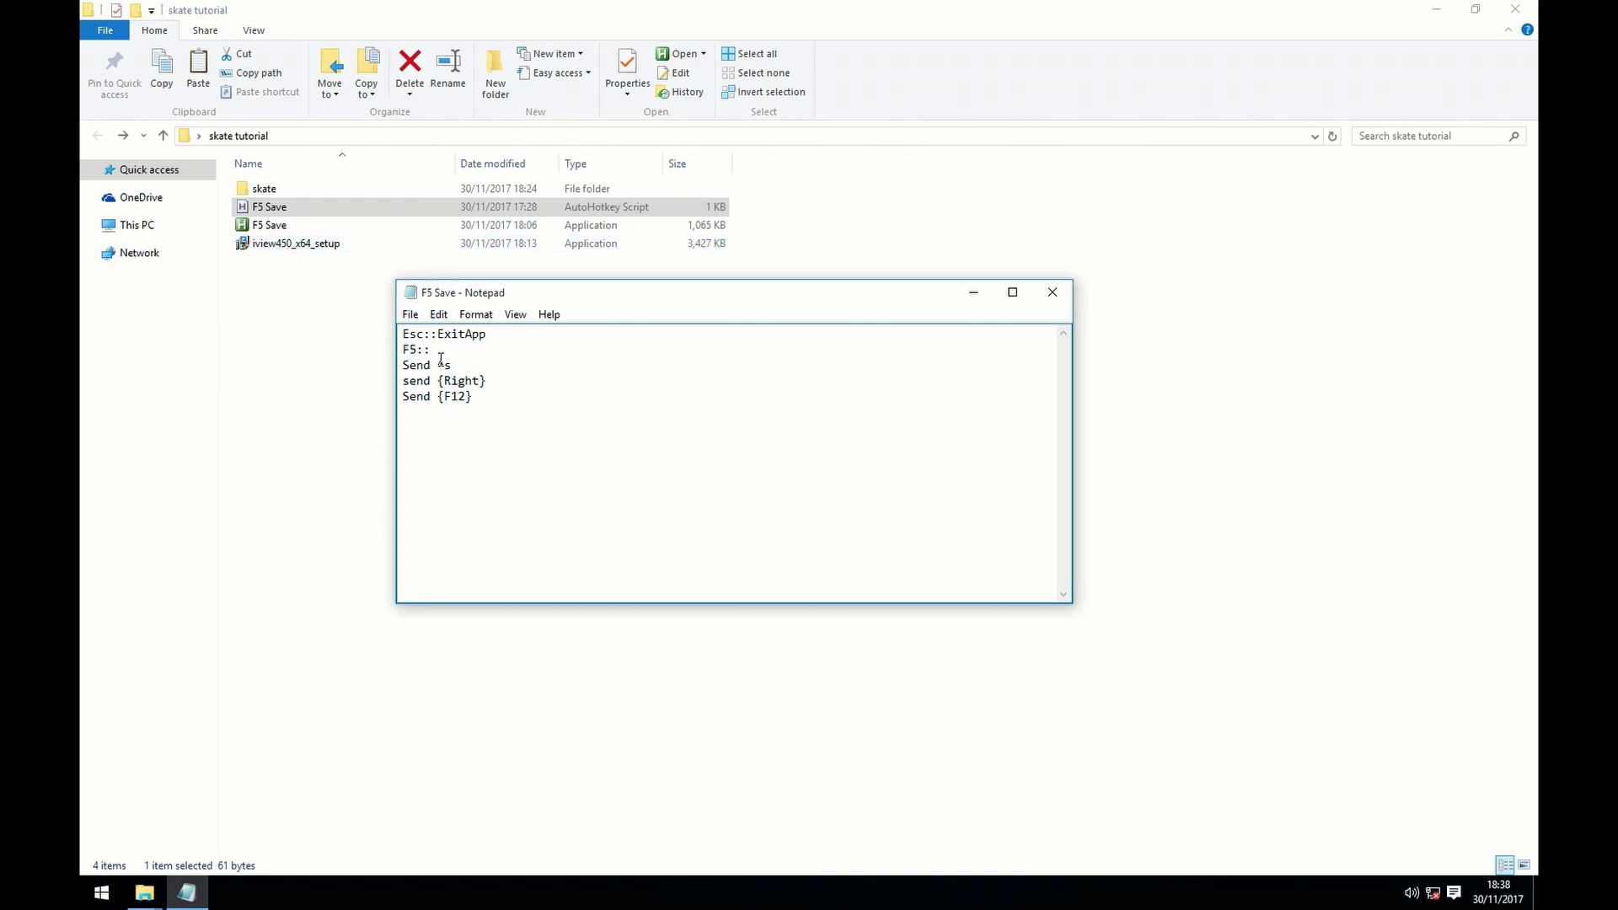
pyautogui.click(1054, 293)
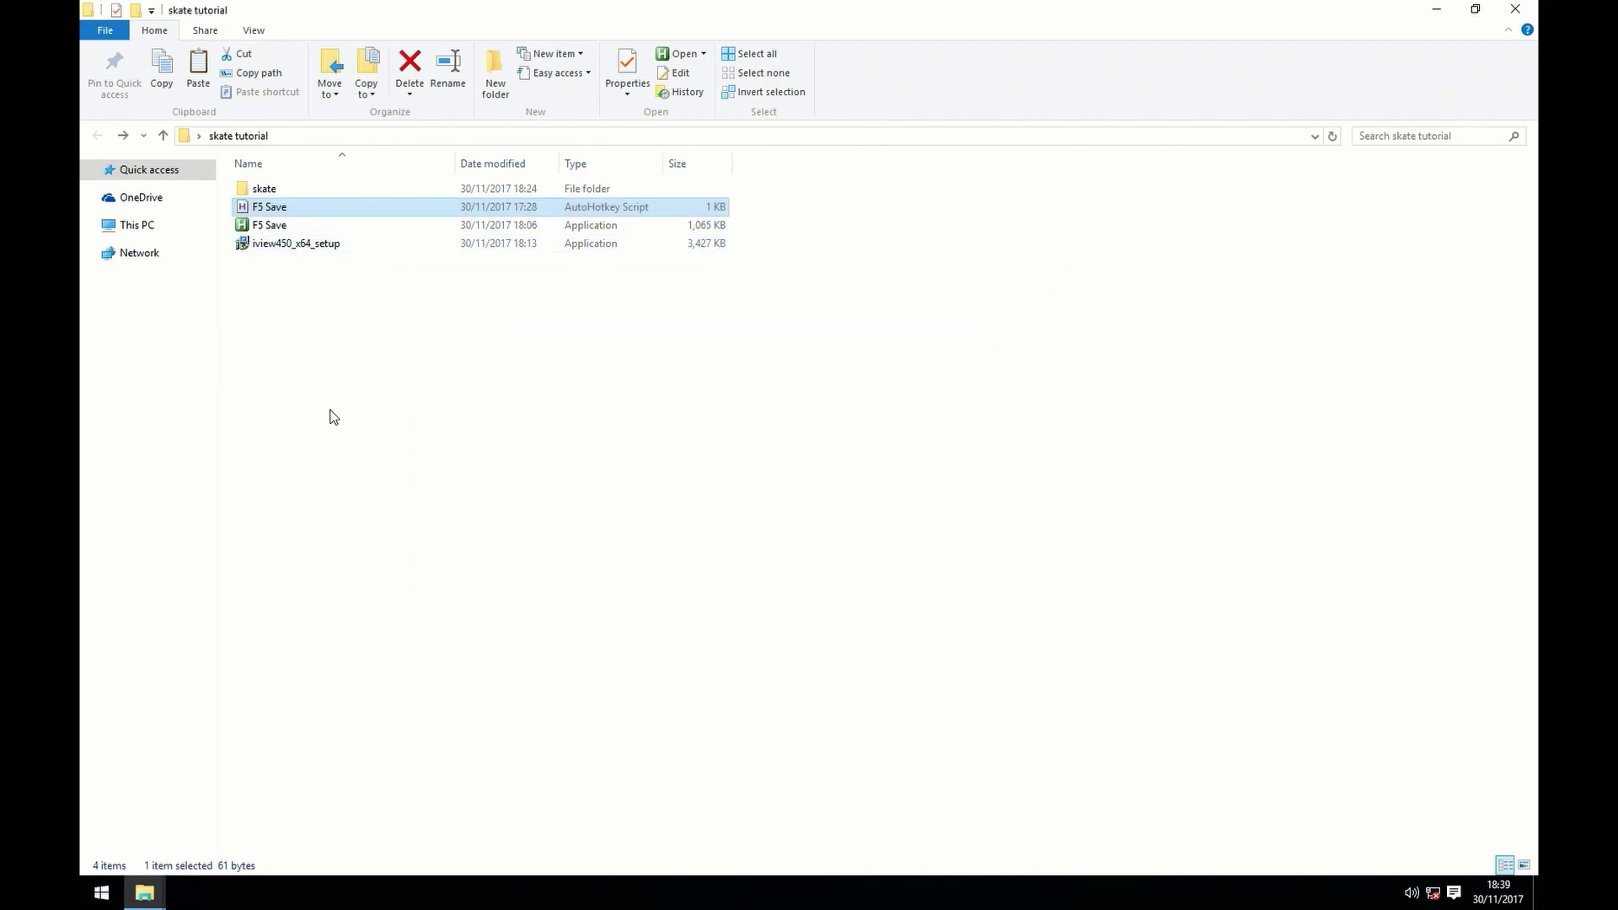
# Run the F5 Save AutoHotkey script from the skate tutorial folder.
pyautogui.click(250, 227)
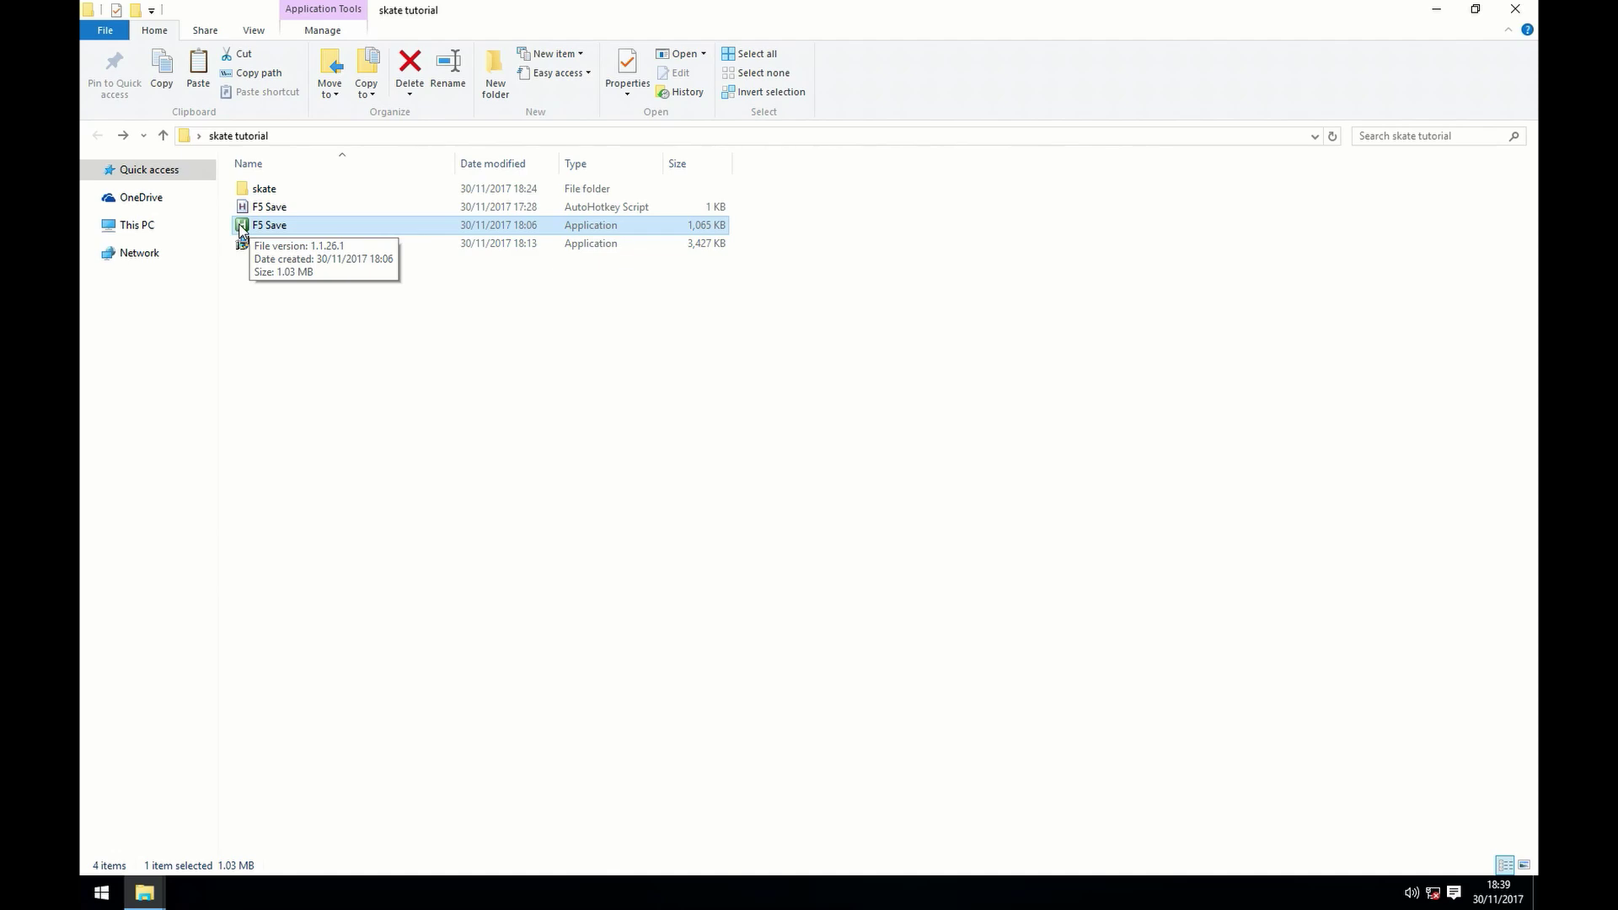
pyautogui.click(244, 207)
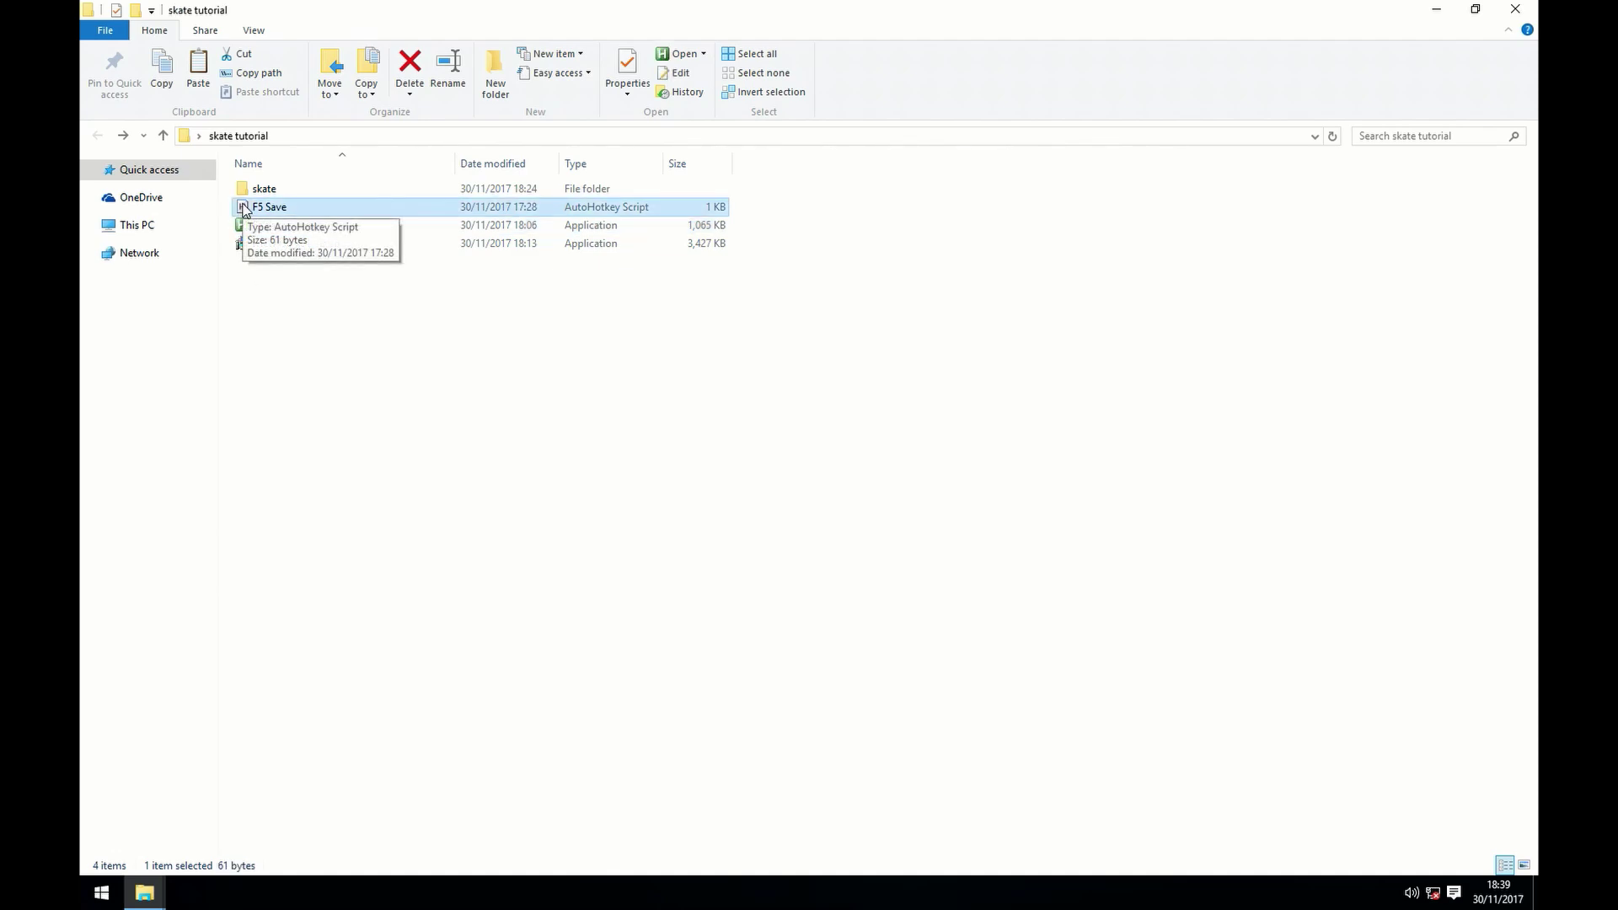
pyautogui.doubleClick(244, 209)
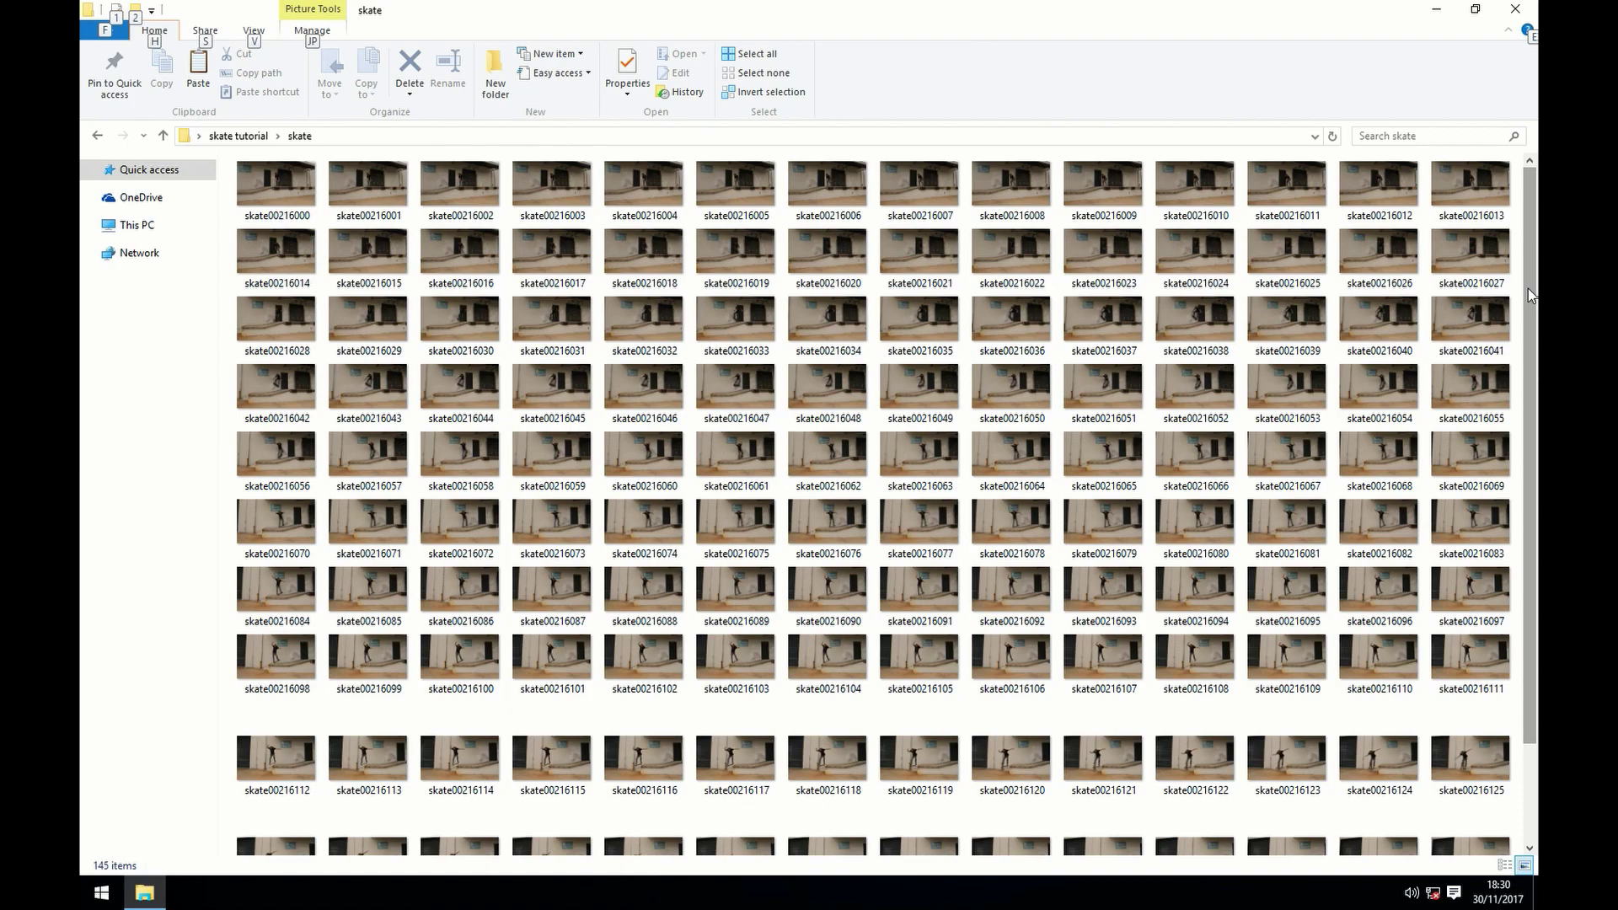
# Open frame skate00216000 in IrfanView and turn off the Save dialog display in its file handling settings.
pyautogui.doubleClick(269, 181)
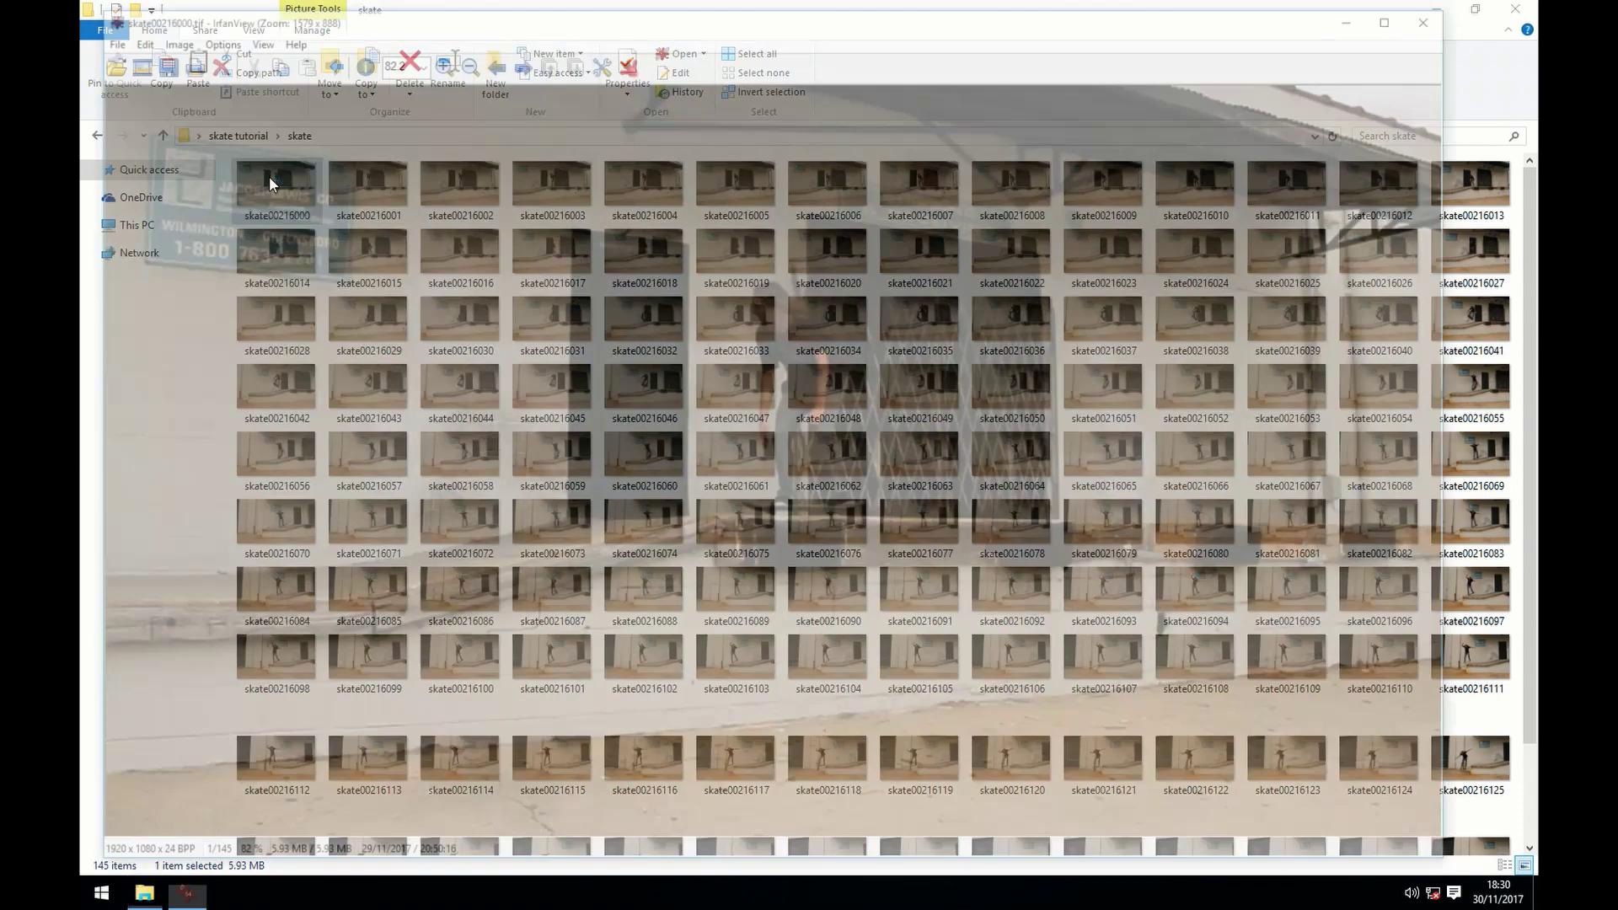
pyautogui.click(209, 35)
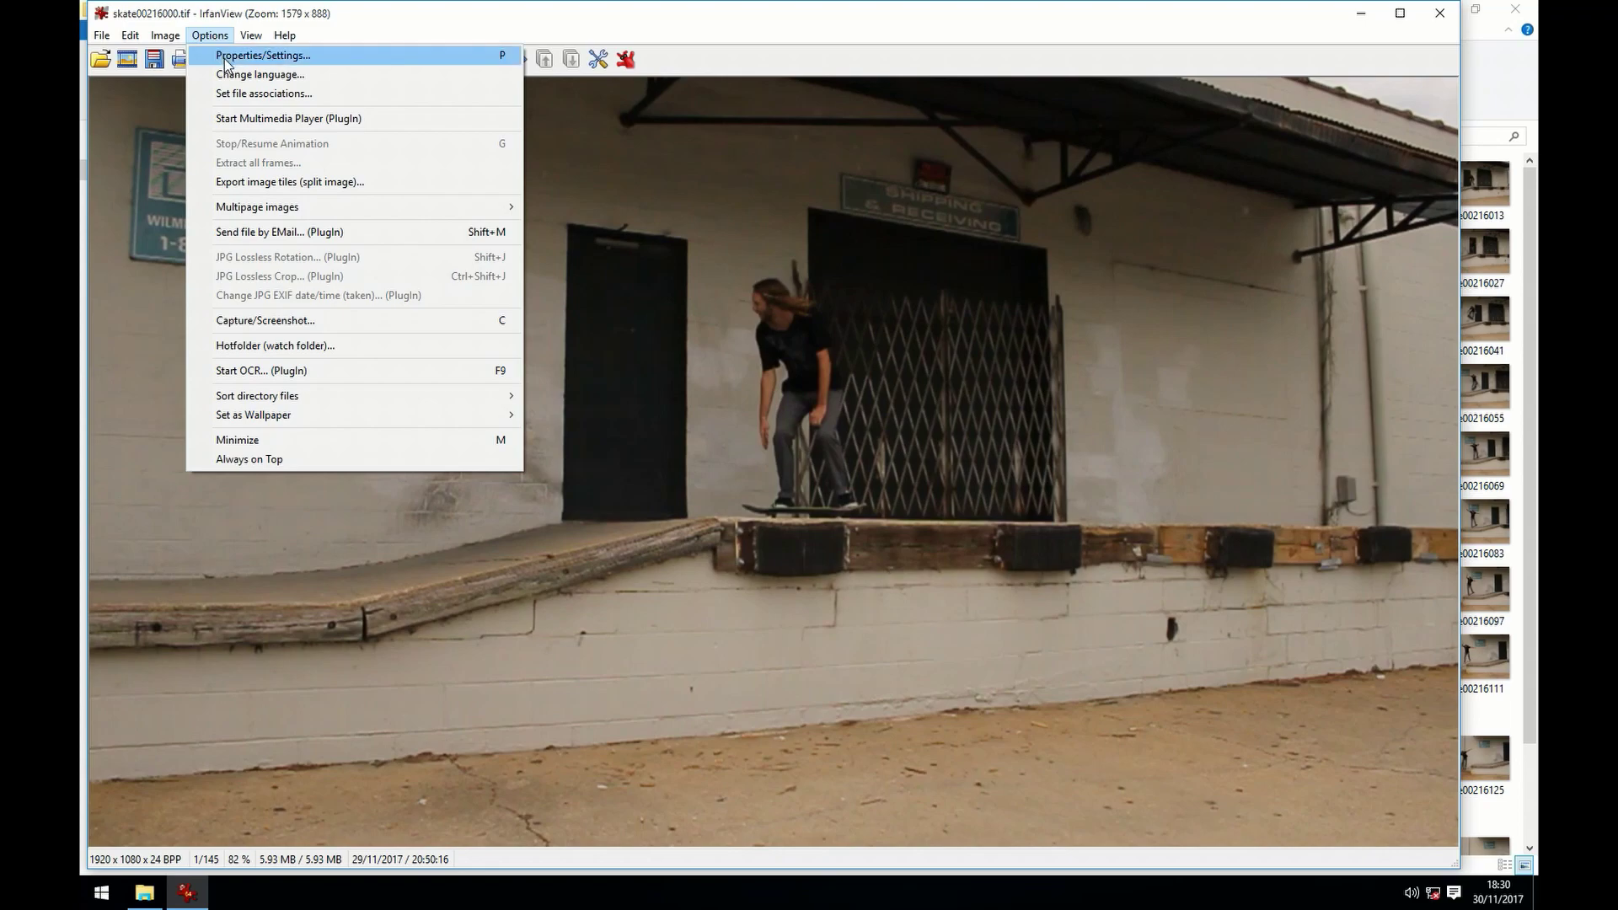
pyautogui.click(226, 56)
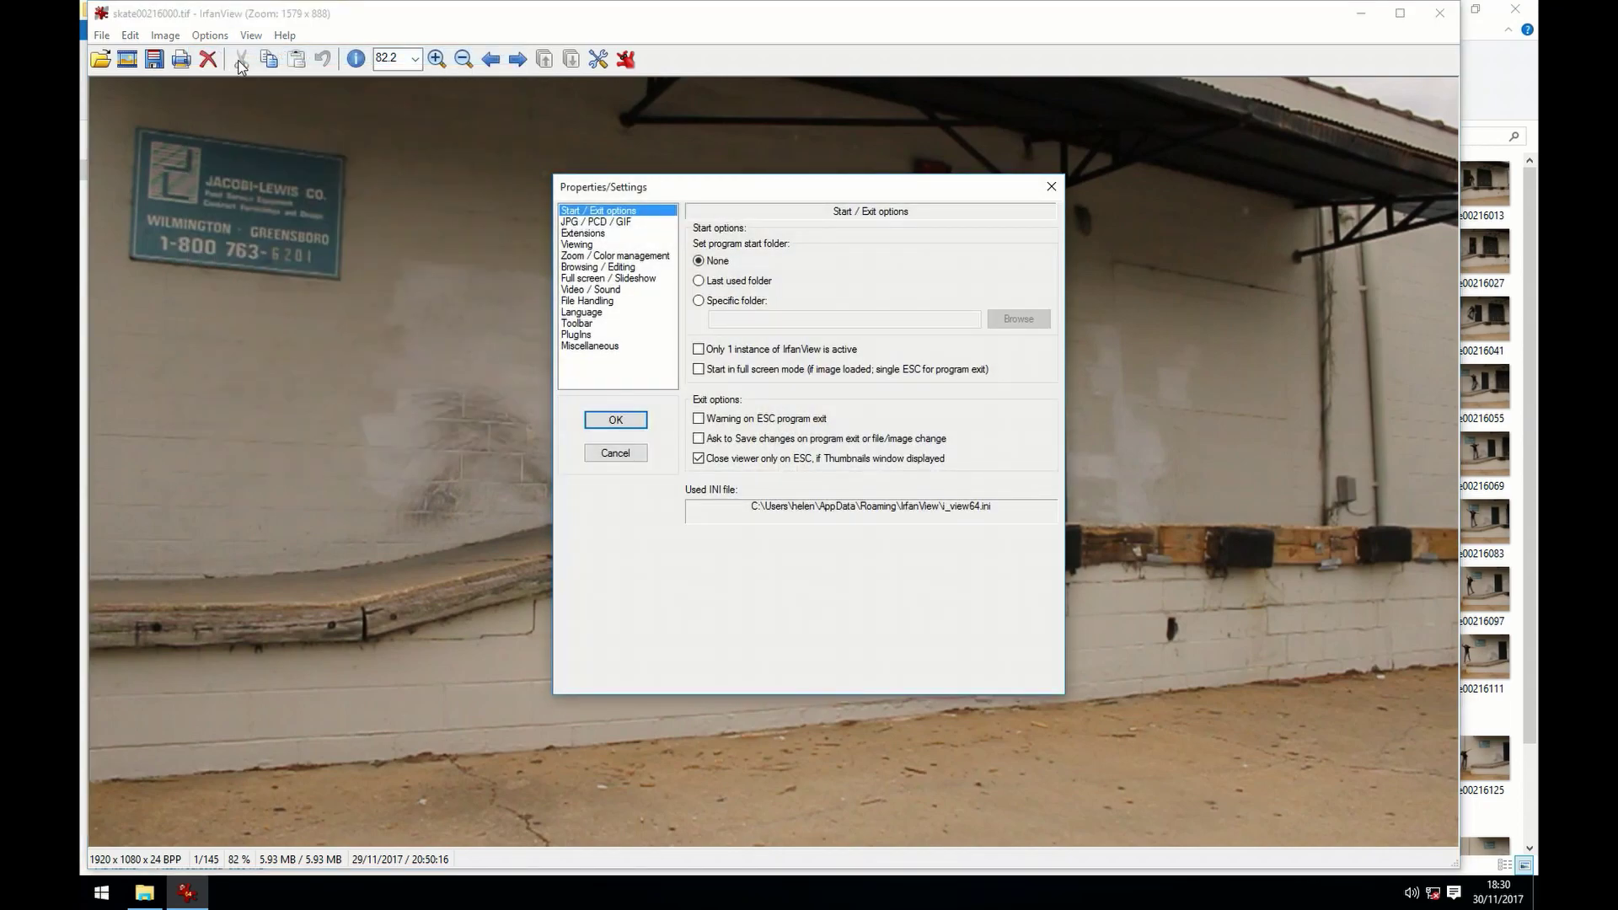
pyautogui.click(579, 268)
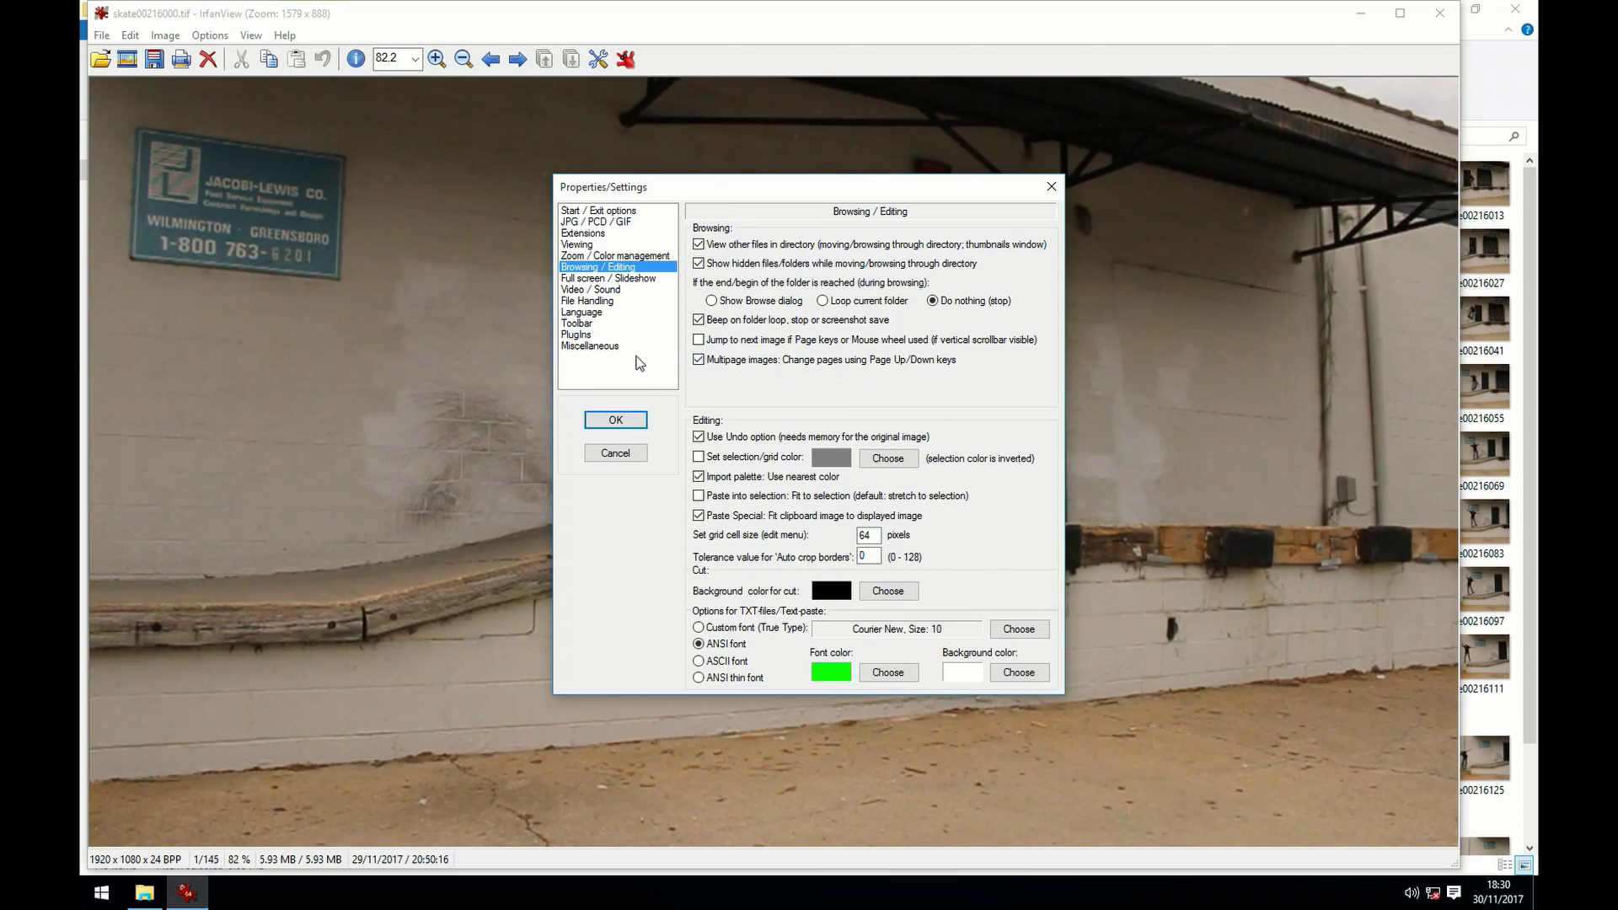
pyautogui.click(571, 305)
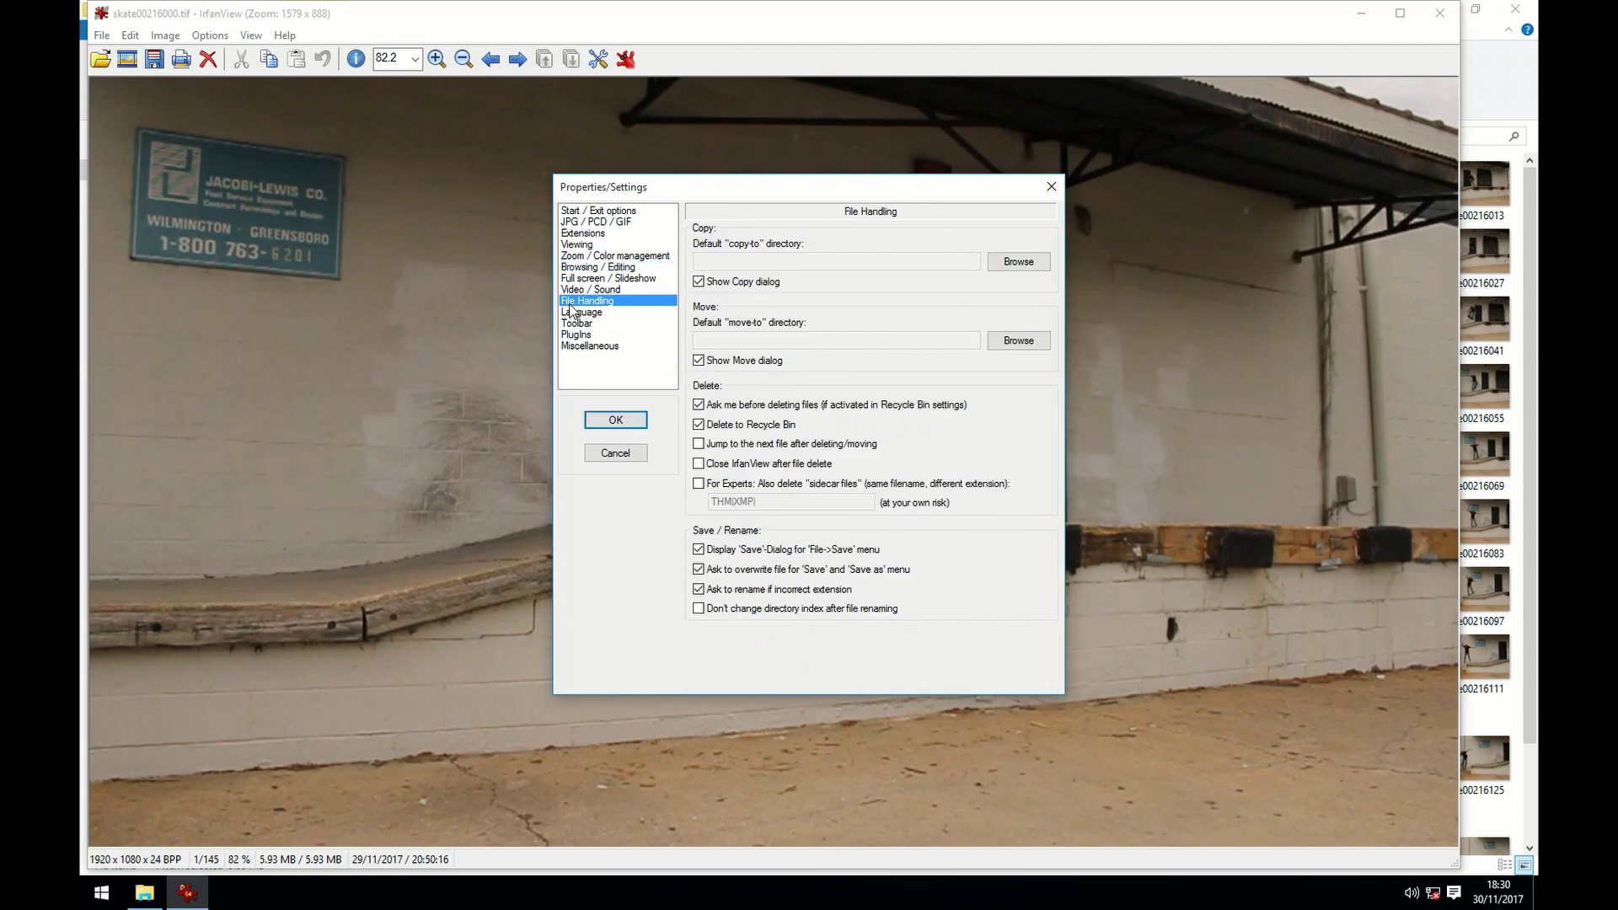
pyautogui.click(698, 551)
pyautogui.click(616, 419)
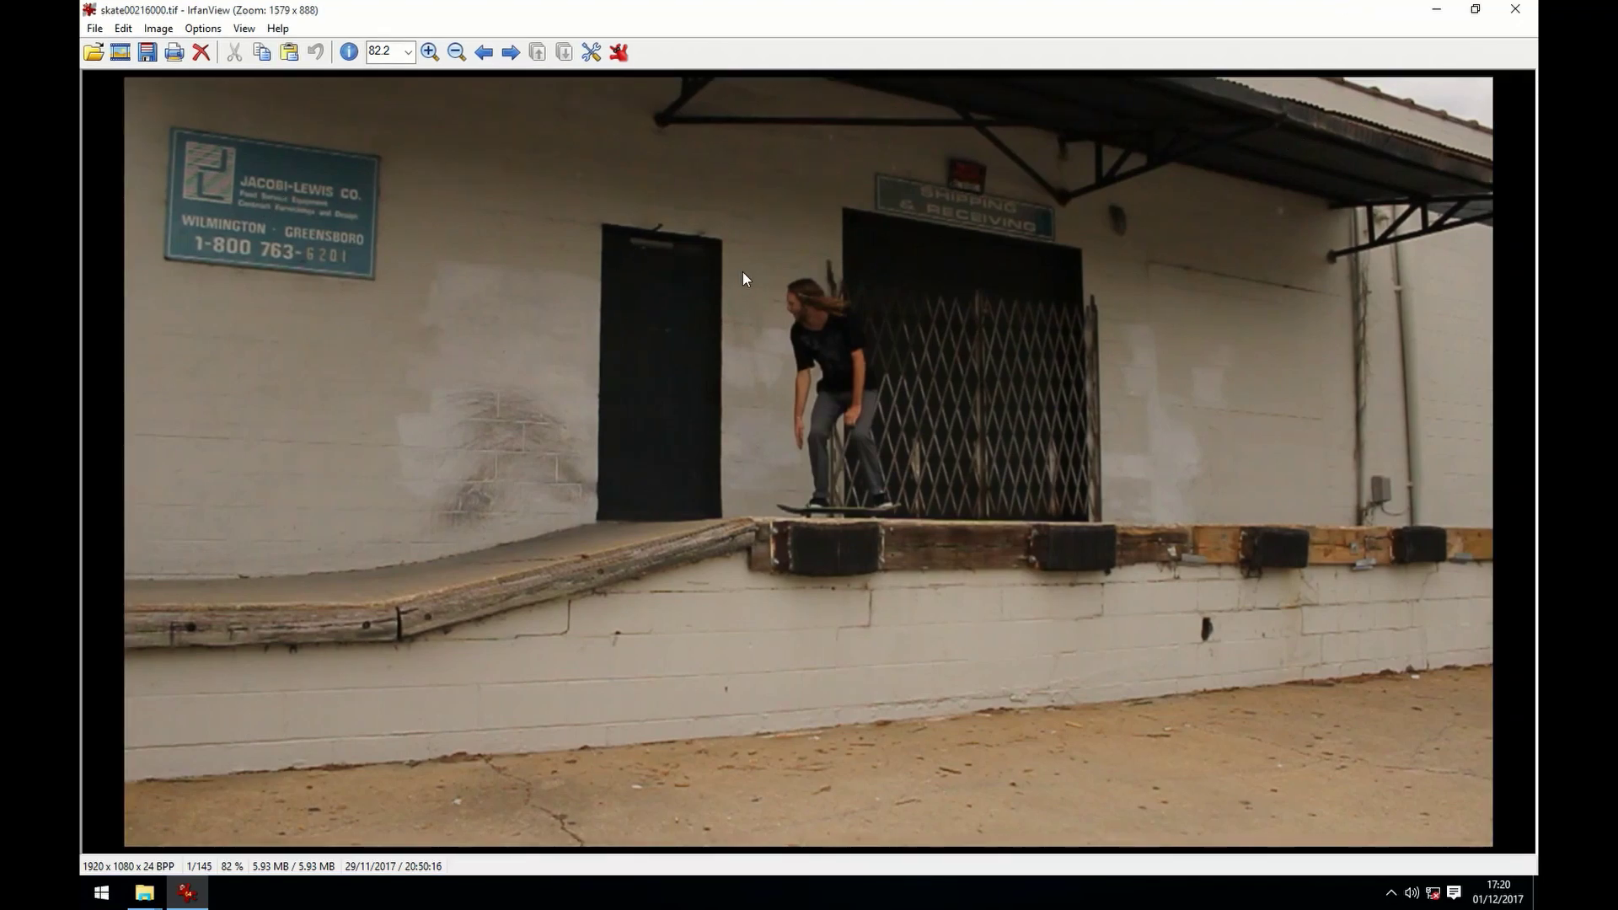
# Show the Paint tools and advance through the image sequence to frame skate00216026.
pyautogui.press('F12')
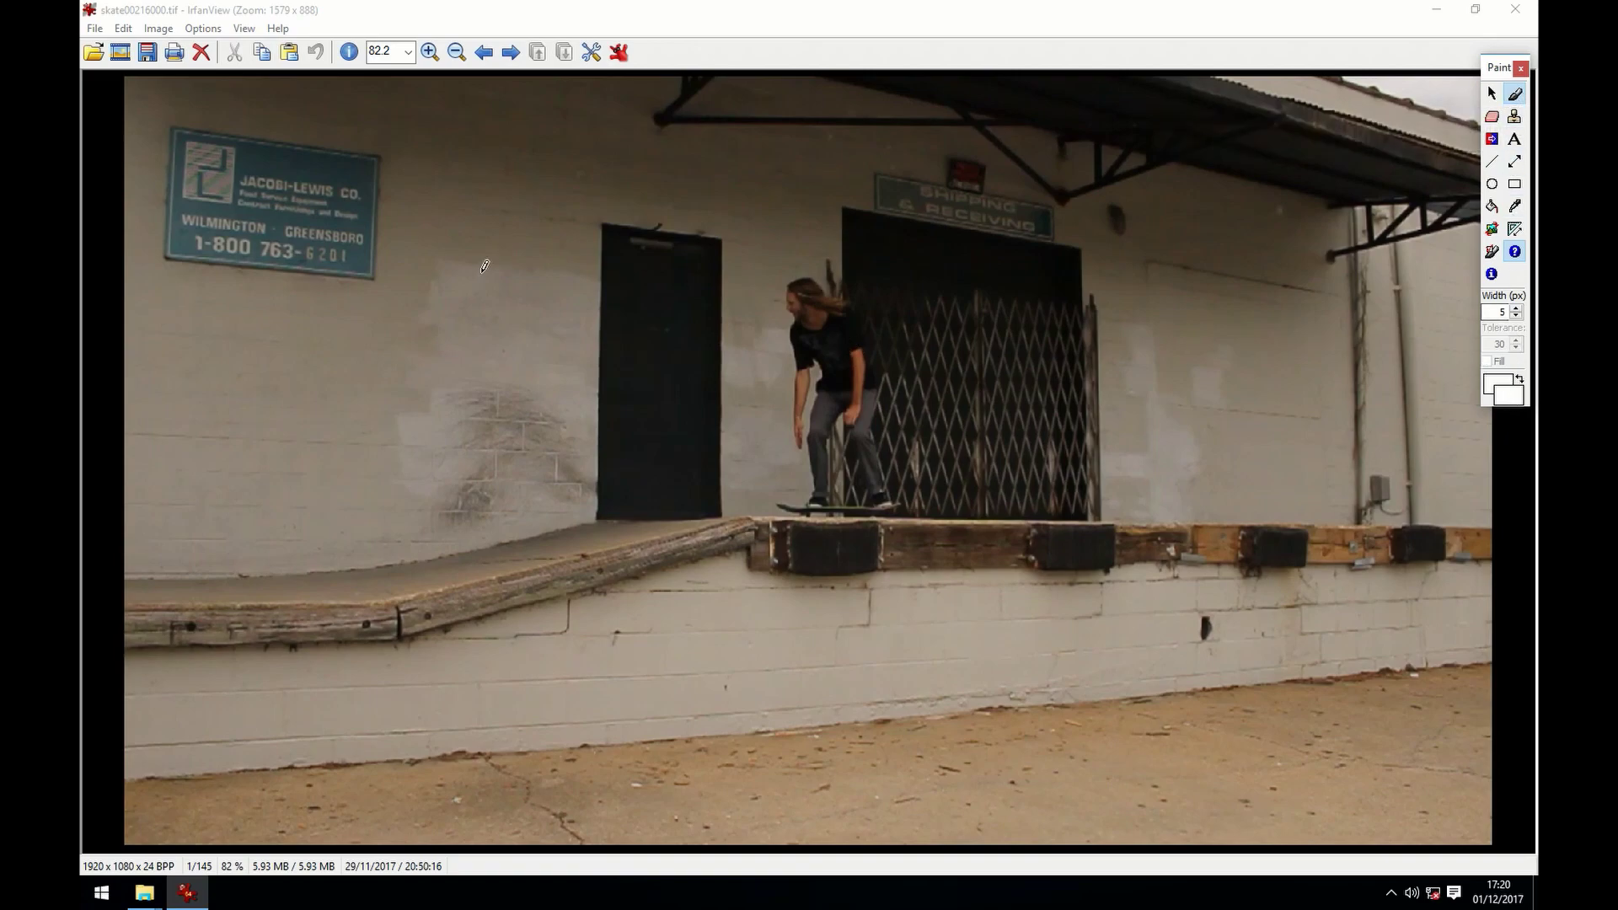
pyautogui.click(694, 71)
pyautogui.press('Right')
pyautogui.press('Right')
pyautogui.press('Right')
pyautogui.press('Right')
pyautogui.press('Right')
pyautogui.press('Right')
pyautogui.press('Right')
pyautogui.press('Right')
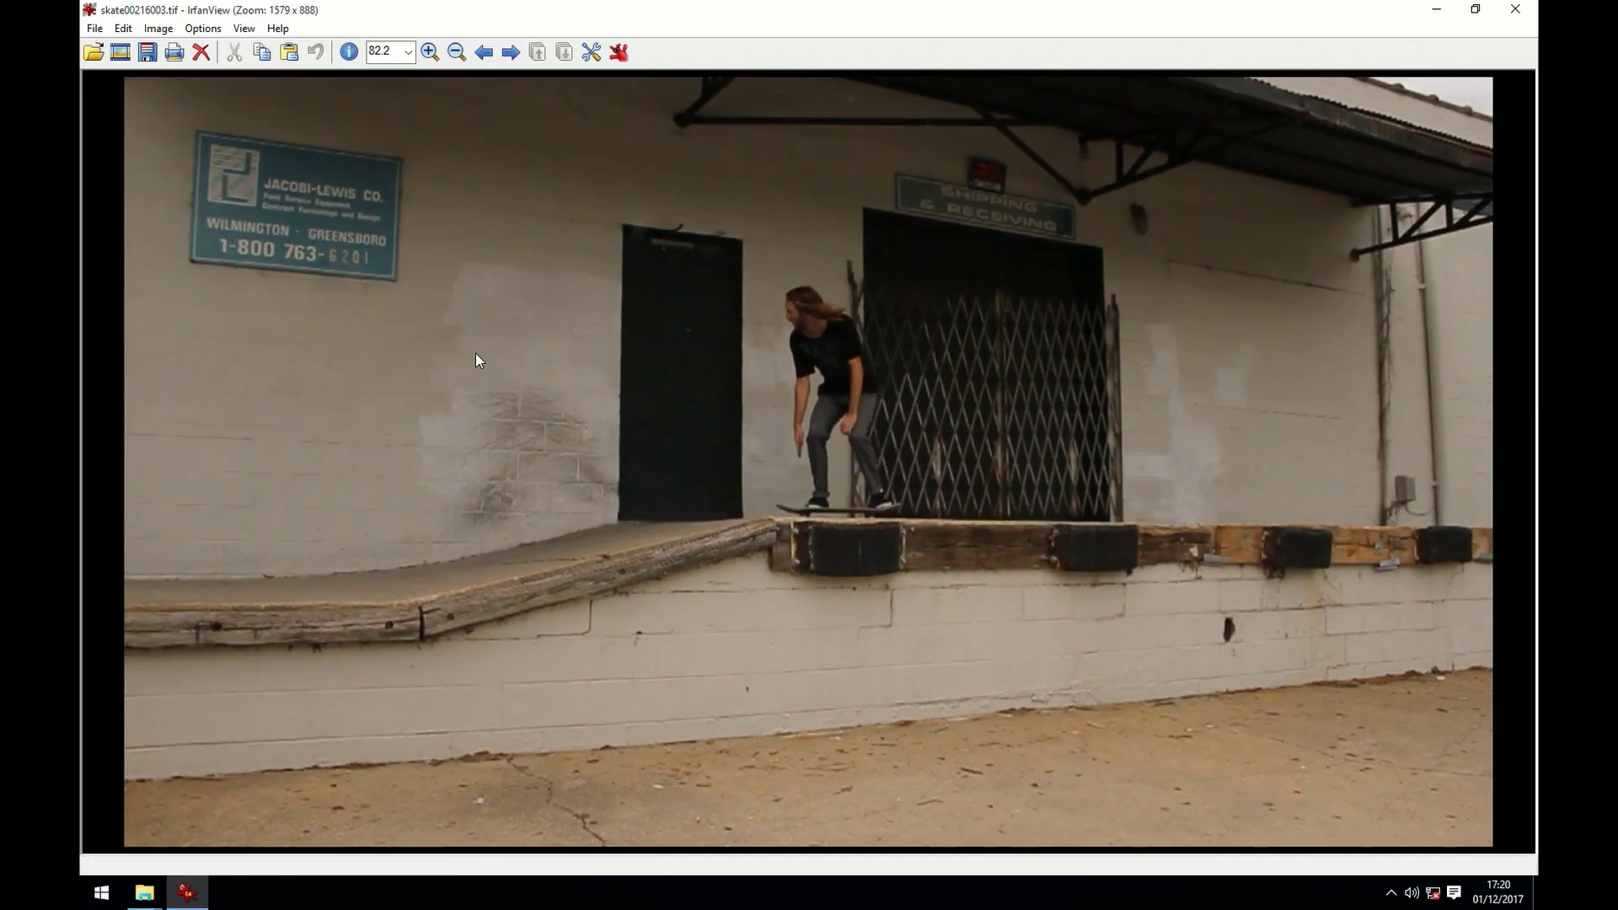
pyautogui.press('Right')
pyautogui.press('Right')
pyautogui.press('Right')
pyautogui.press('Right')
pyautogui.press('Right')
pyautogui.press('Right')
pyautogui.press('Right')
pyautogui.press('Right')
pyautogui.press('Right')
pyautogui.press('Right')
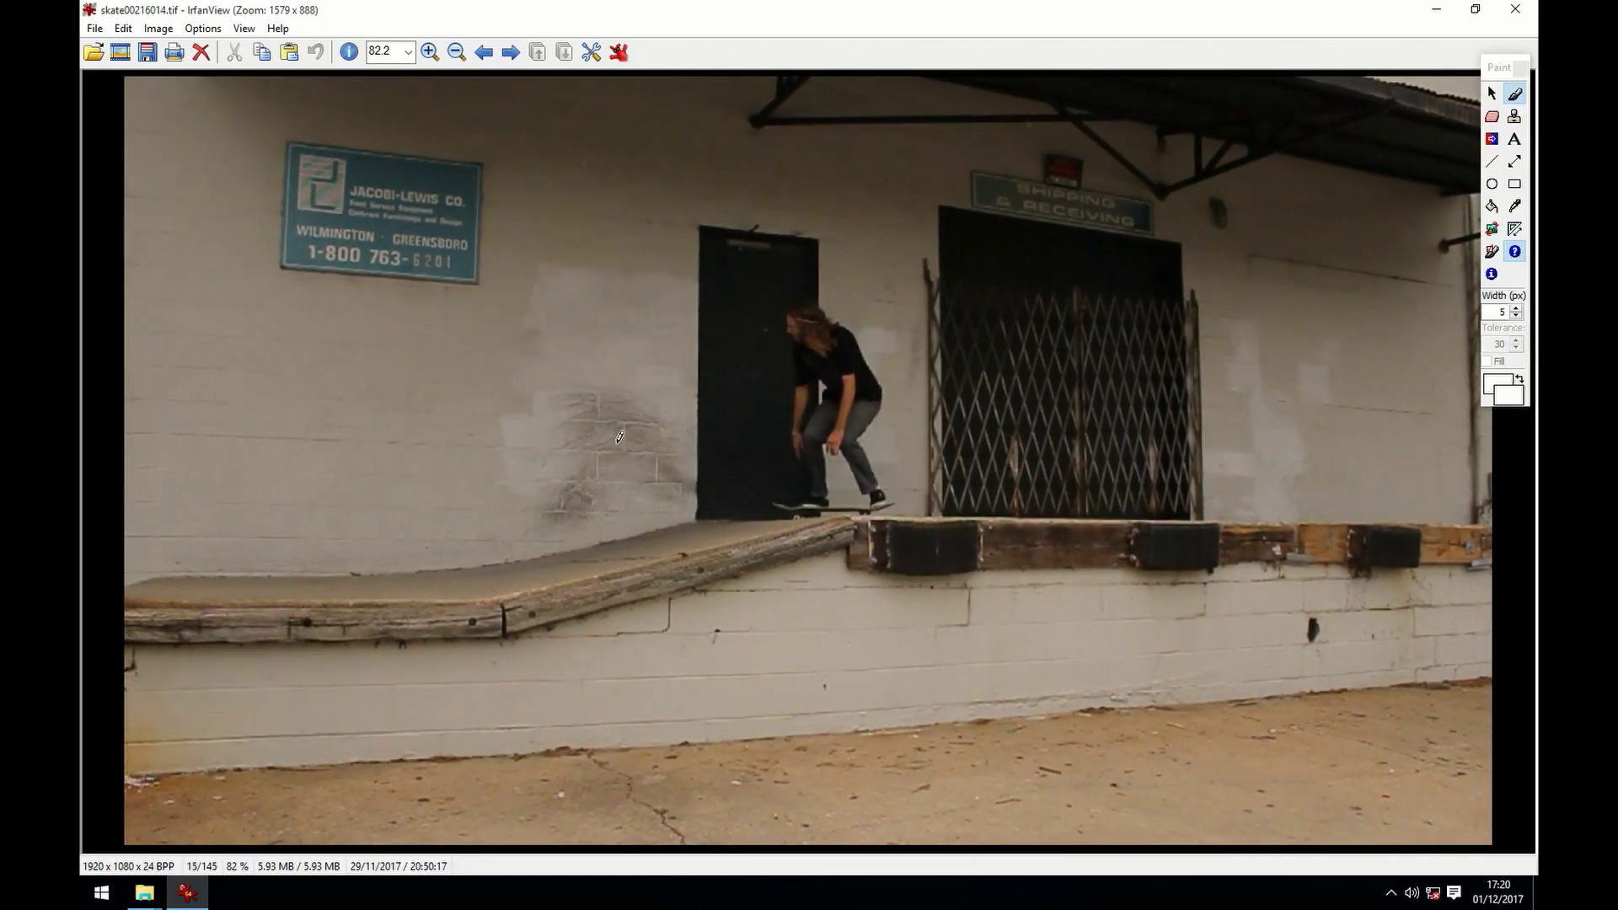
pyautogui.press('Right')
pyautogui.press('Right')
pyautogui.press('Right')
pyautogui.press('Right')
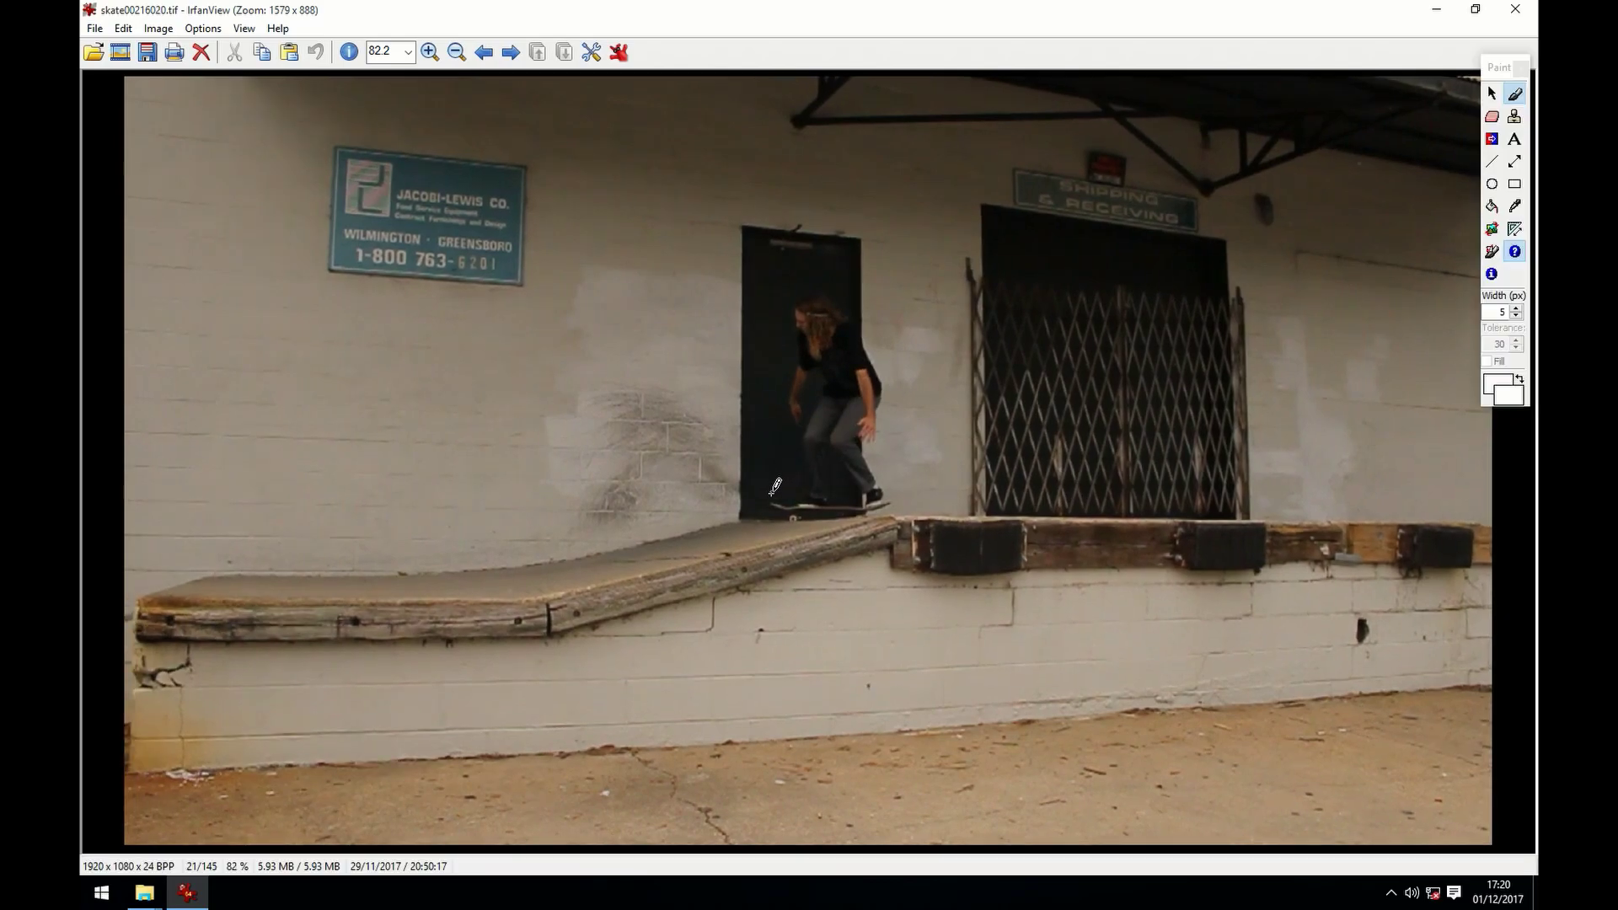
pyautogui.press('Right')
pyautogui.press('Right')
pyautogui.press('Right')
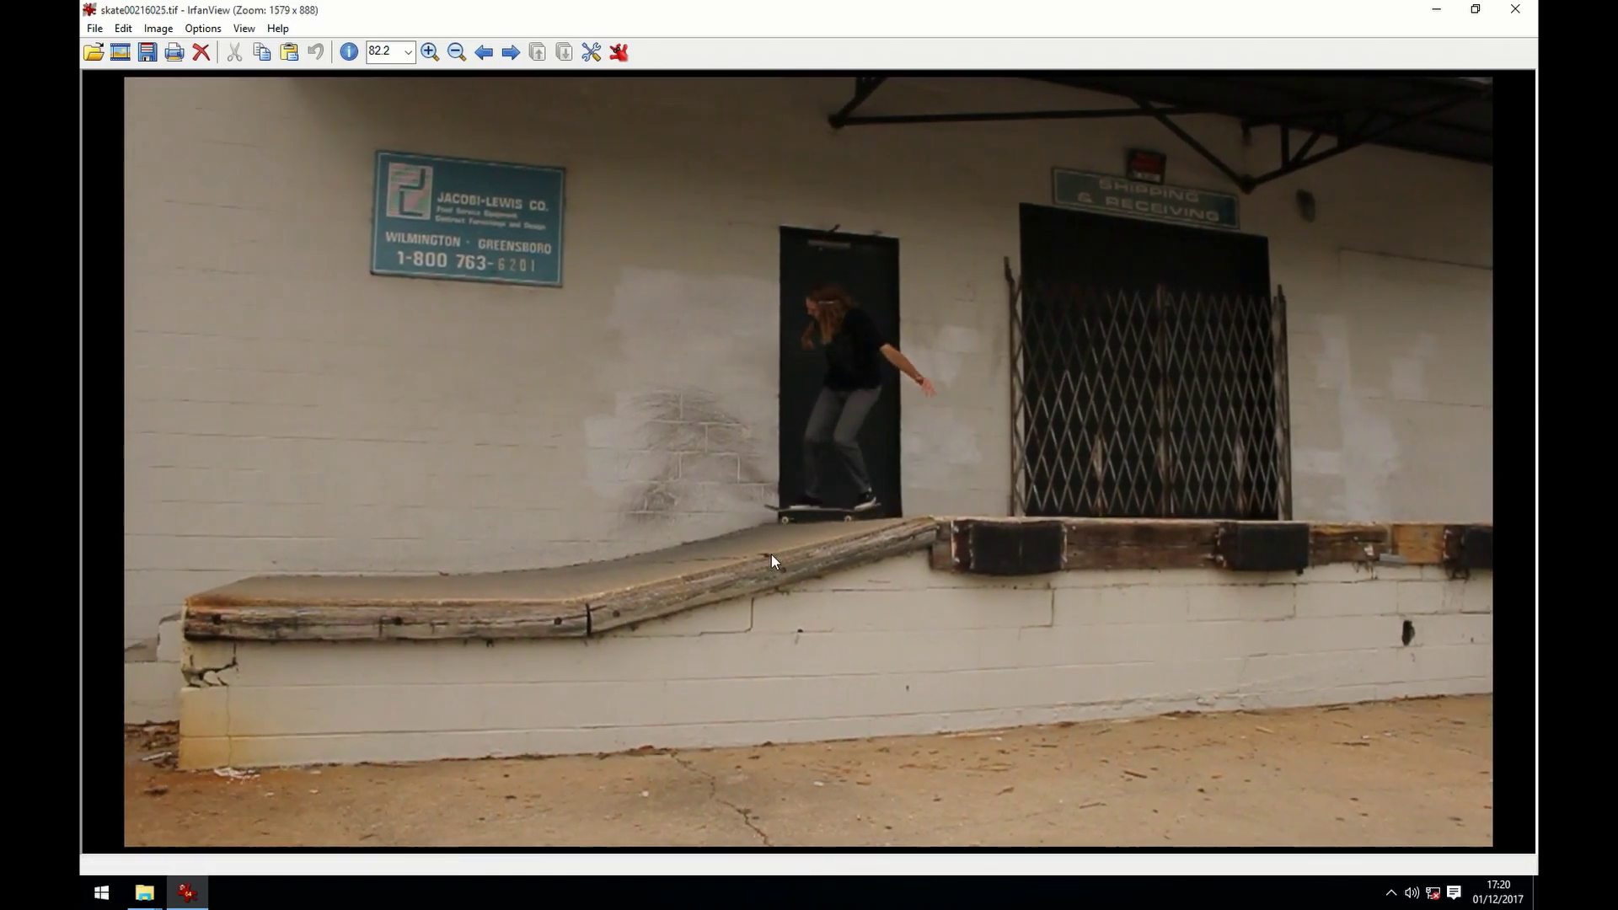
pyautogui.press('Right')
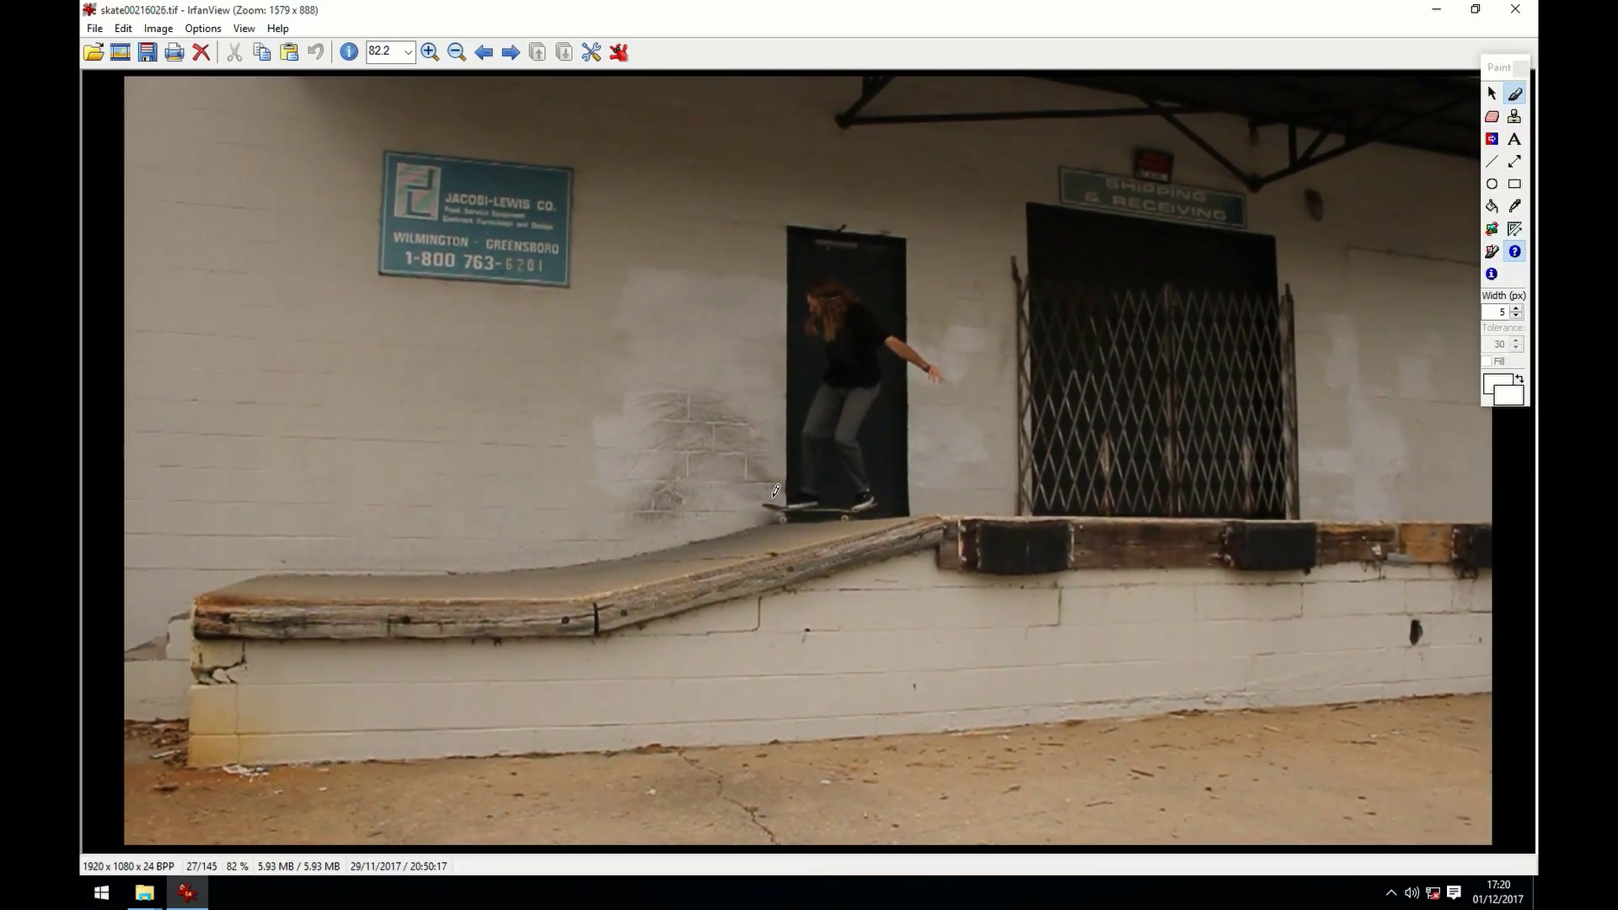
# Outline the skateboard with a white freehand stroke on frames skate00216026, skate00216027 and skate00216028.
pyautogui.moveTo(783, 499)
pyautogui.mouseDown()
pyautogui.moveTo(760, 506)
pyautogui.moveTo(874, 504)
pyautogui.mouseUp()
pyautogui.press('space')
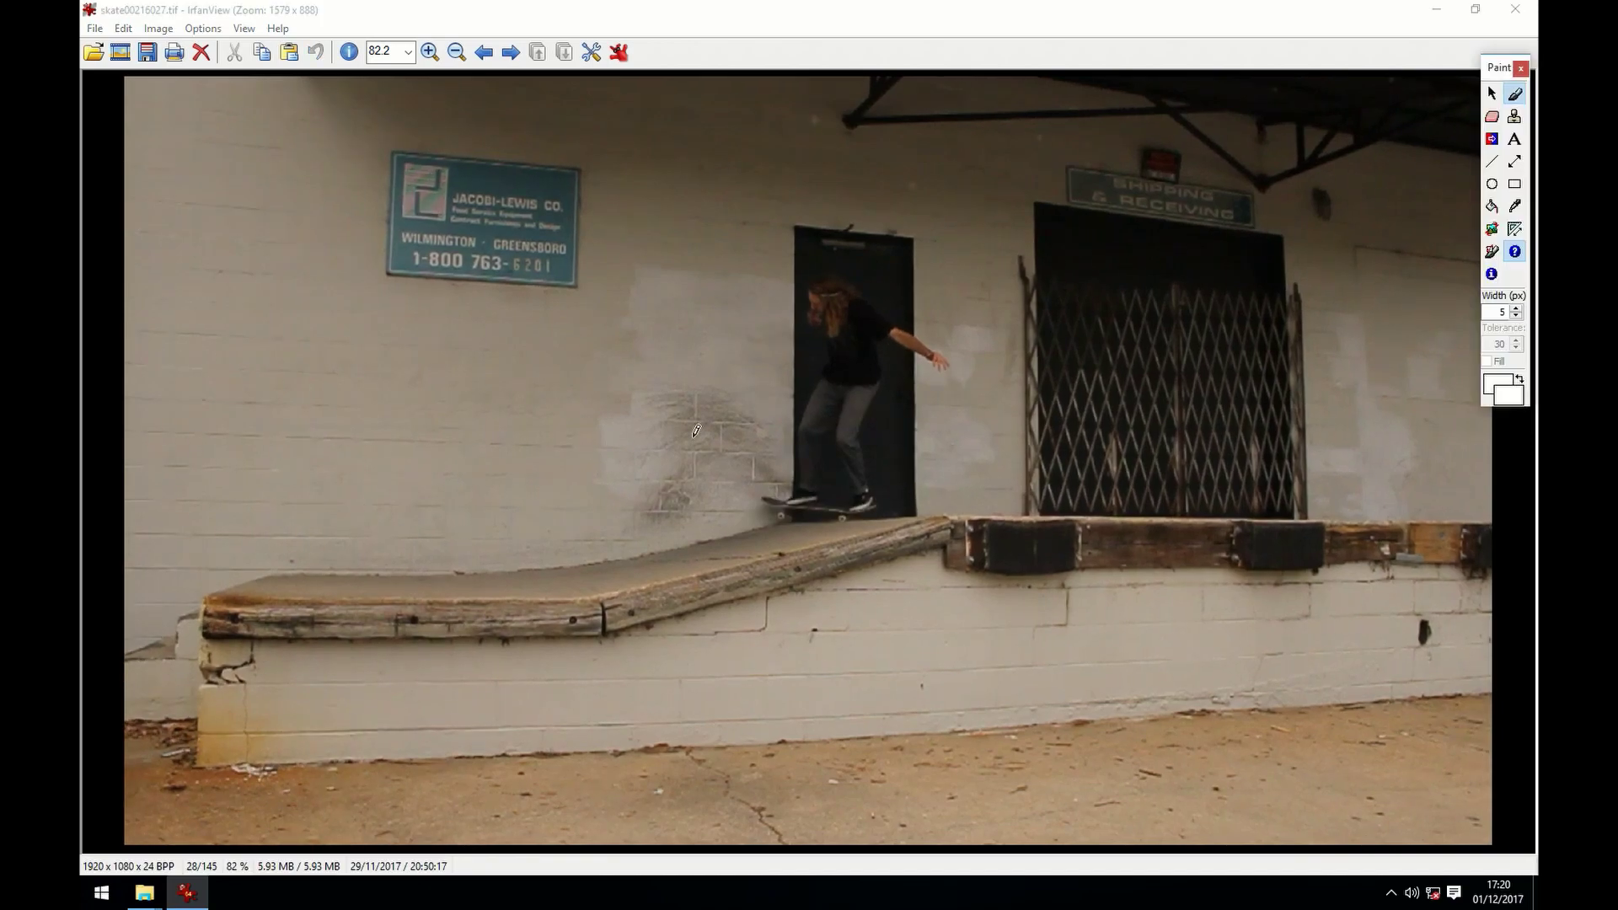
pyautogui.moveTo(787, 497)
pyautogui.mouseDown()
pyautogui.moveTo(763, 493)
pyautogui.moveTo(861, 512)
pyautogui.mouseUp()
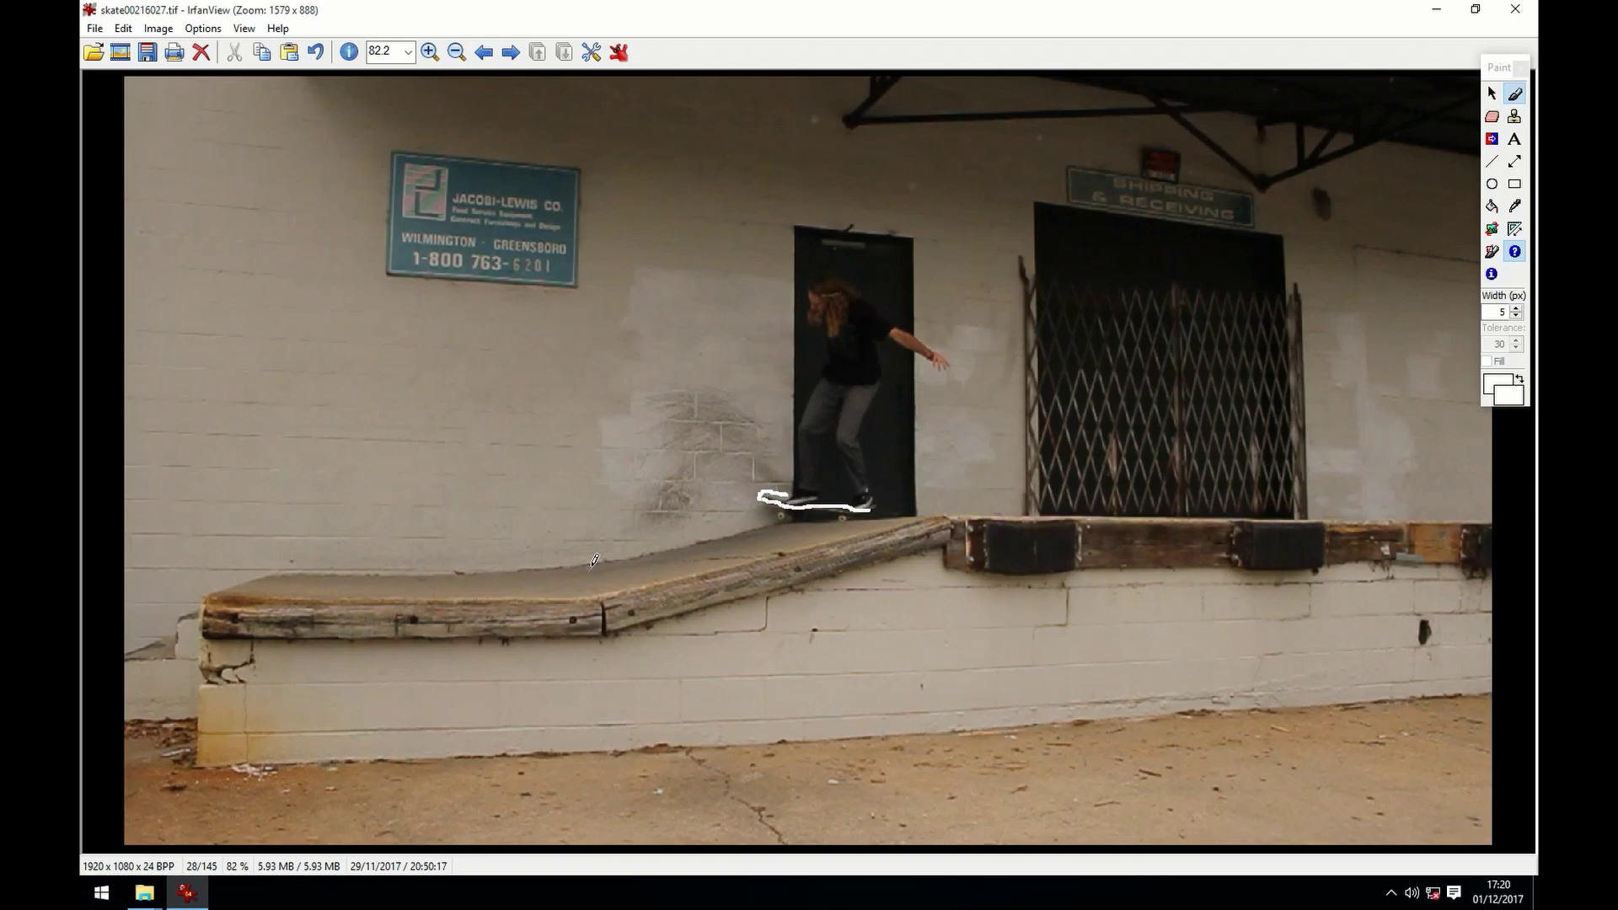
pyautogui.press('Right')
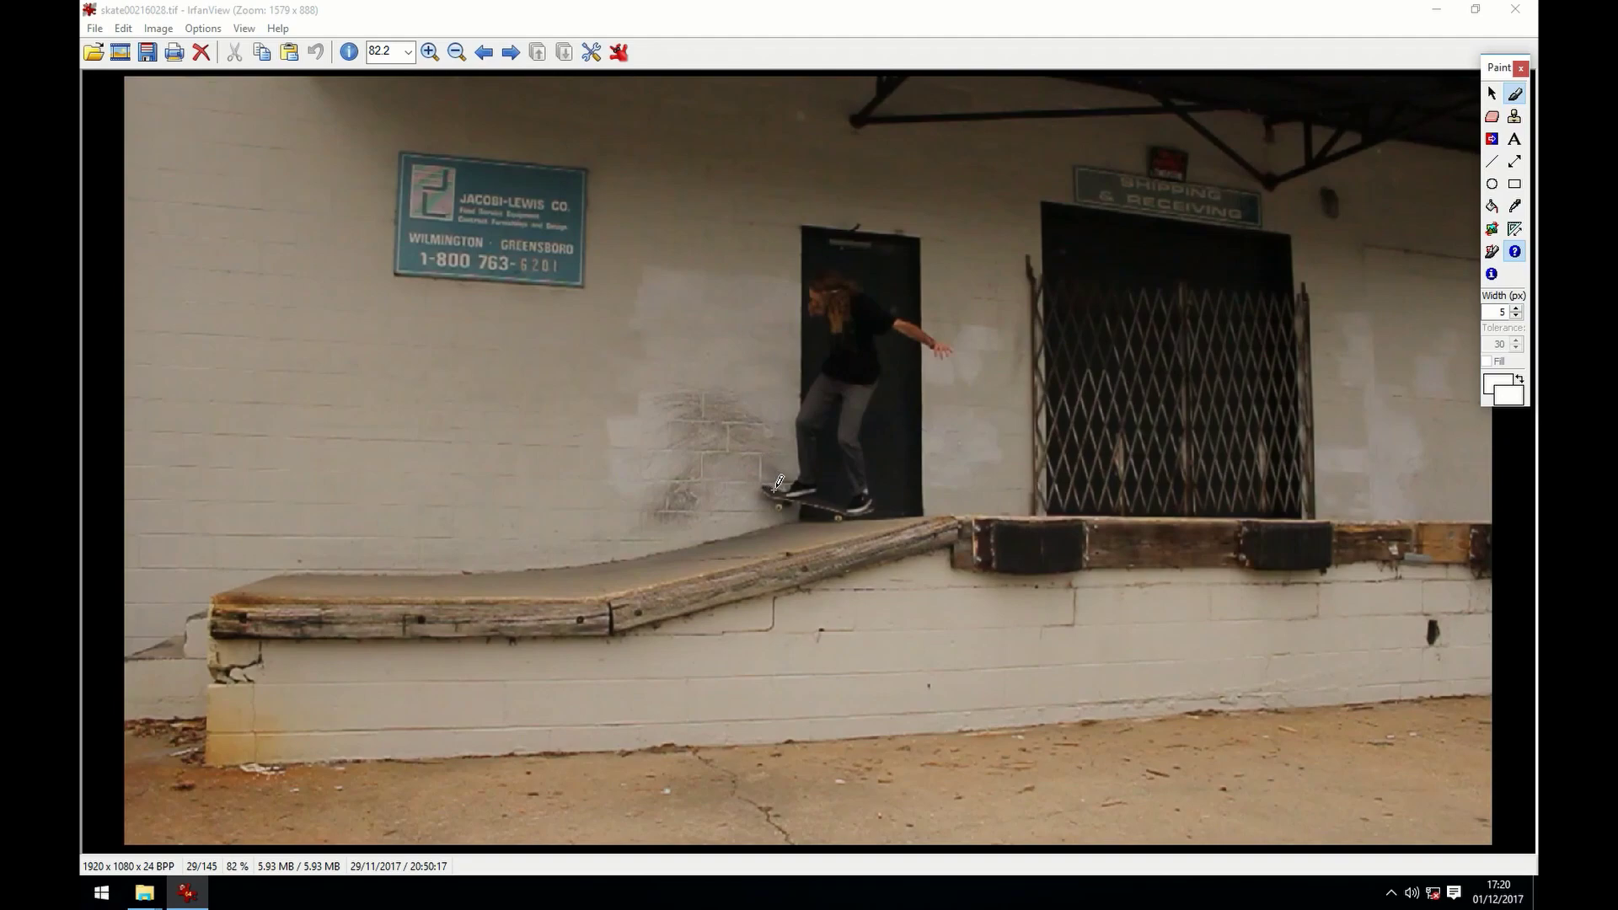
pyautogui.moveTo(791, 482)
pyautogui.mouseDown()
pyautogui.moveTo(757, 485)
pyautogui.moveTo(861, 511)
pyautogui.mouseUp()
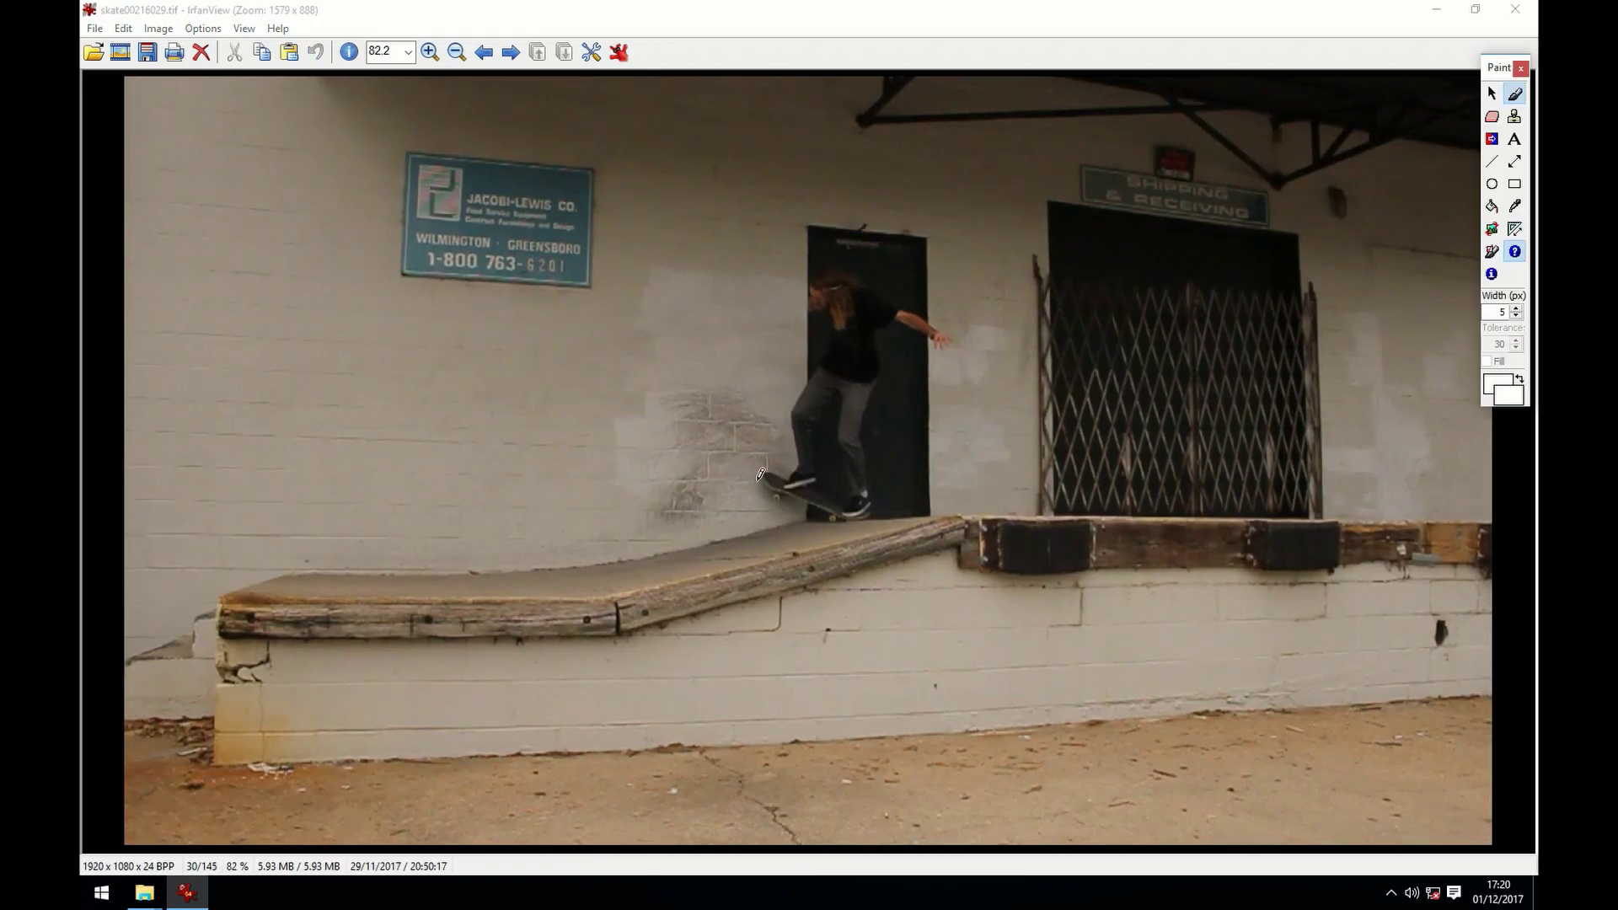
# Outline the skateboard and draw white leg-like lines beneath it on frames skate00216036, skate00216037 and skate00216045.
pyautogui.press('Right')
pyautogui.moveTo(835, 505); pyautogui.dragTo(870, 527)
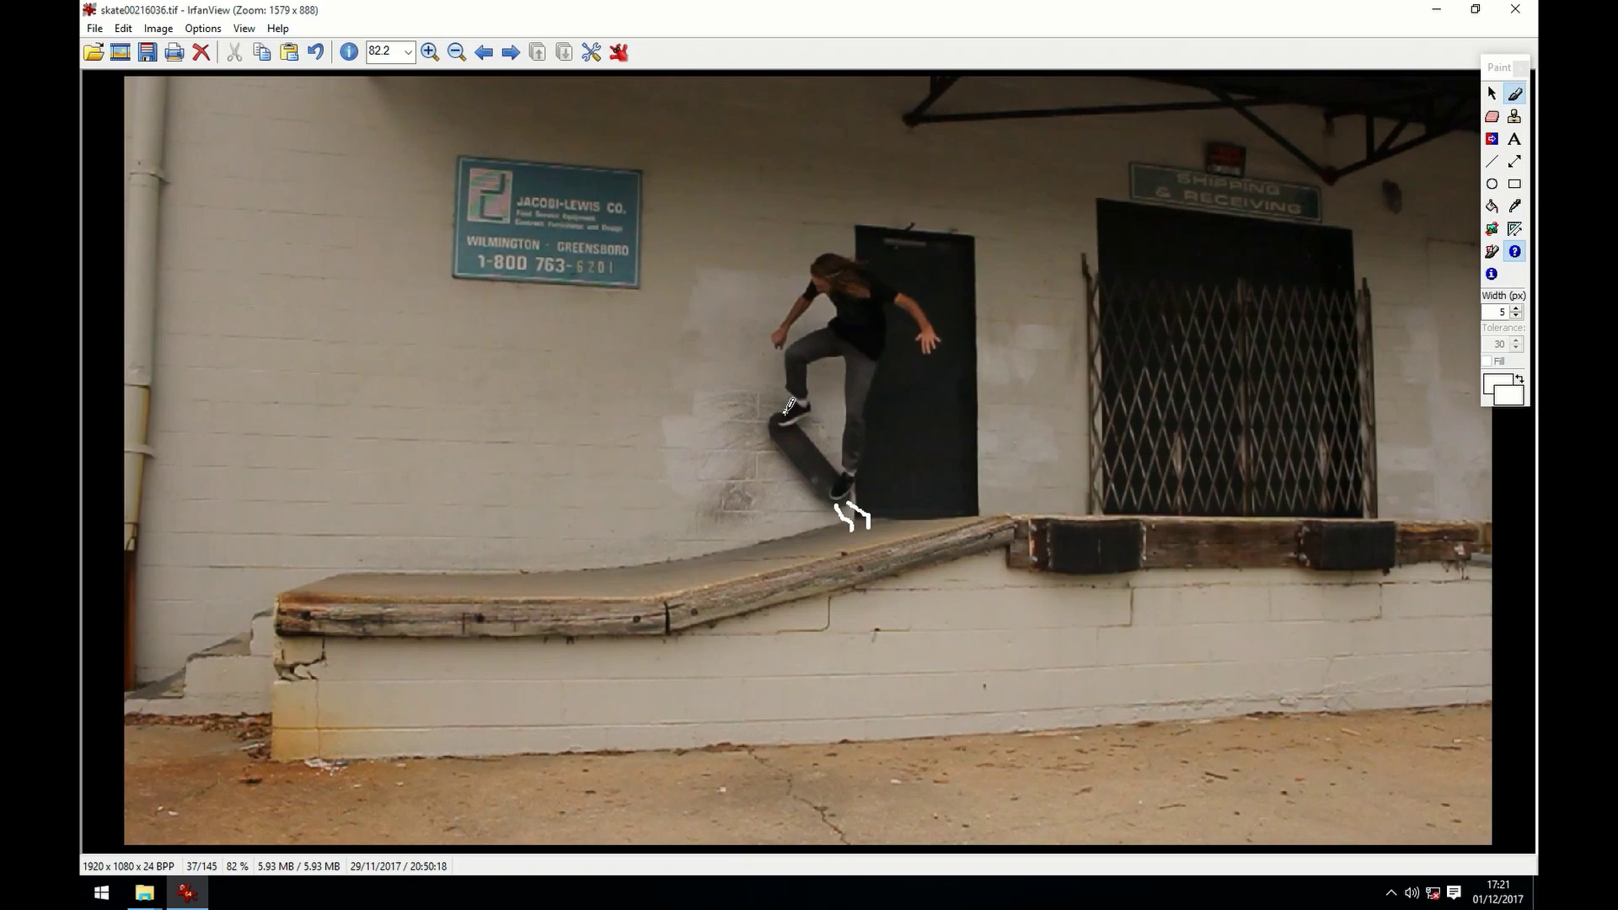
pyautogui.moveTo(779, 412)
pyautogui.mouseDown()
pyautogui.moveTo(772, 434)
pyautogui.moveTo(834, 490)
pyautogui.mouseUp()
pyautogui.press('Right')
pyautogui.moveTo(836, 497)
pyautogui.mouseDown()
pyautogui.moveTo(840, 531)
pyautogui.moveTo(873, 522)
pyautogui.mouseUp()
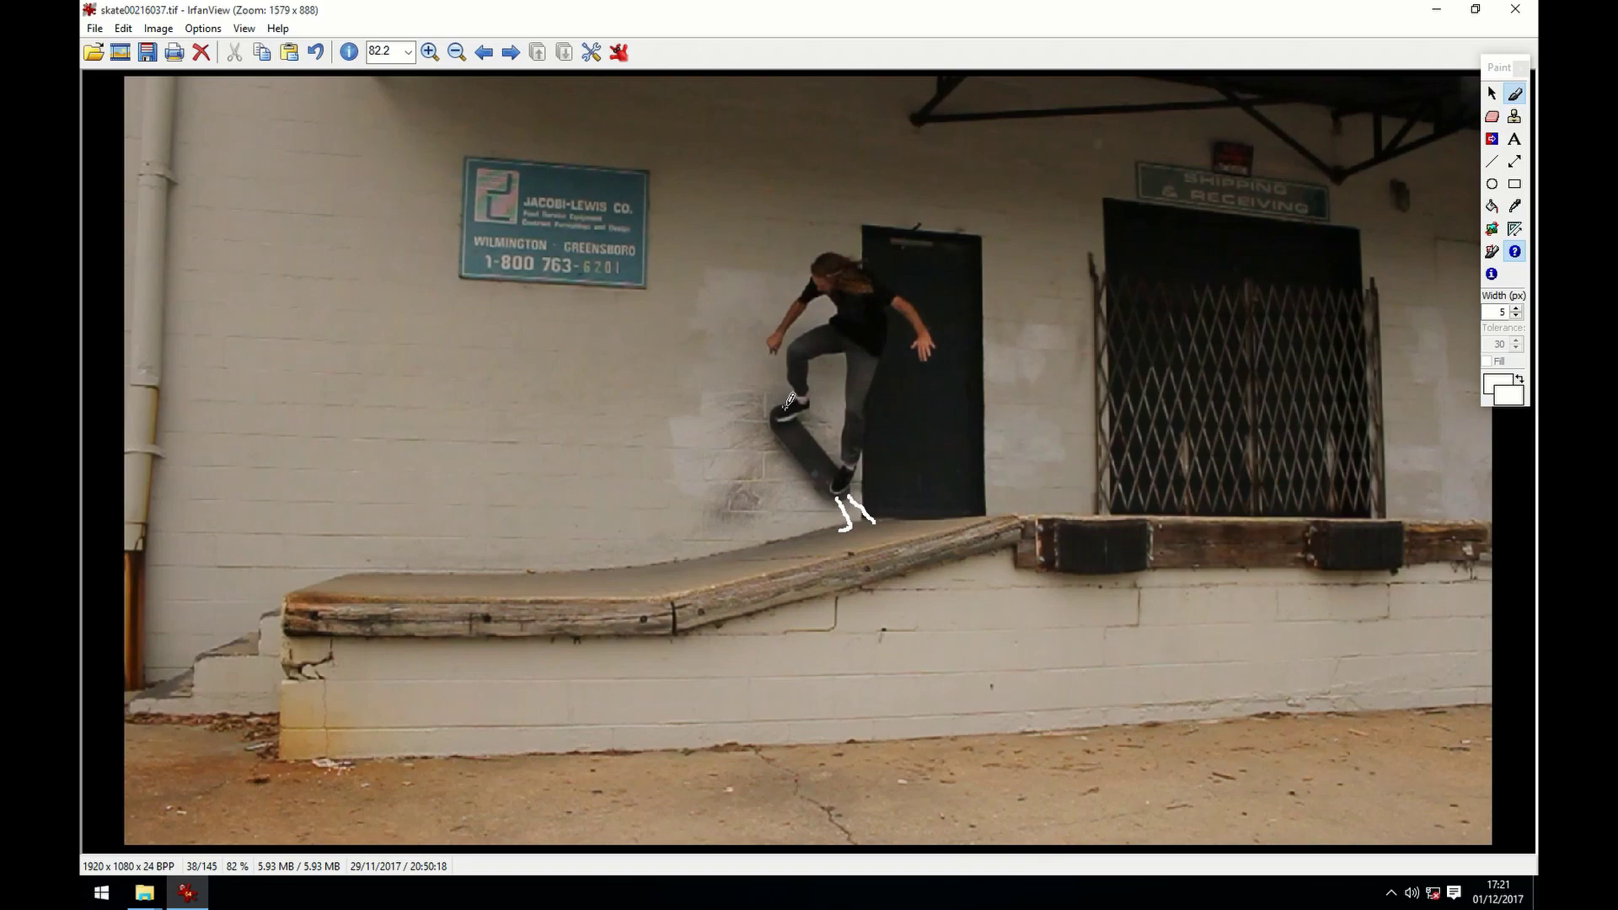
pyautogui.moveTo(782, 399)
pyautogui.mouseDown()
pyautogui.moveTo(776, 426)
pyautogui.moveTo(839, 494)
pyautogui.mouseUp()
pyautogui.moveTo(905, 481); pyautogui.dragTo(942, 522)
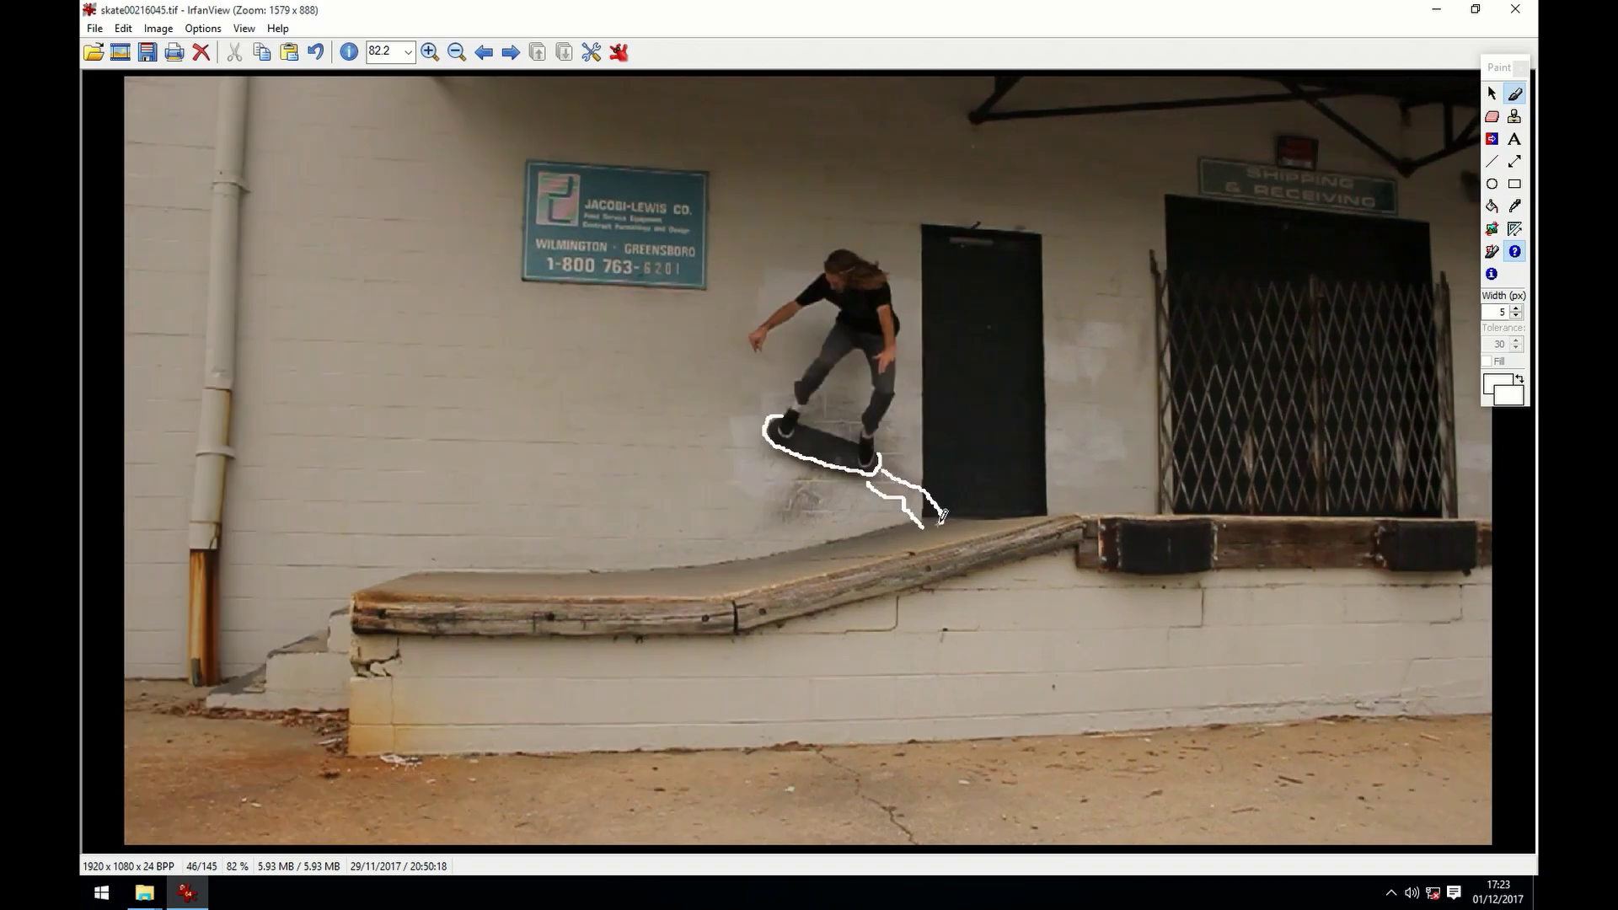
# Draw a white downward arrow beside the skater on frames skate00216046 and skate00216047.
pyautogui.press('Right')
pyautogui.moveTo(705, 321)
pyautogui.mouseDown()
pyautogui.moveTo(706, 416)
pyautogui.moveTo(683, 399)
pyautogui.moveTo(708, 416)
pyautogui.moveTo(726, 392)
pyautogui.mouseUp()
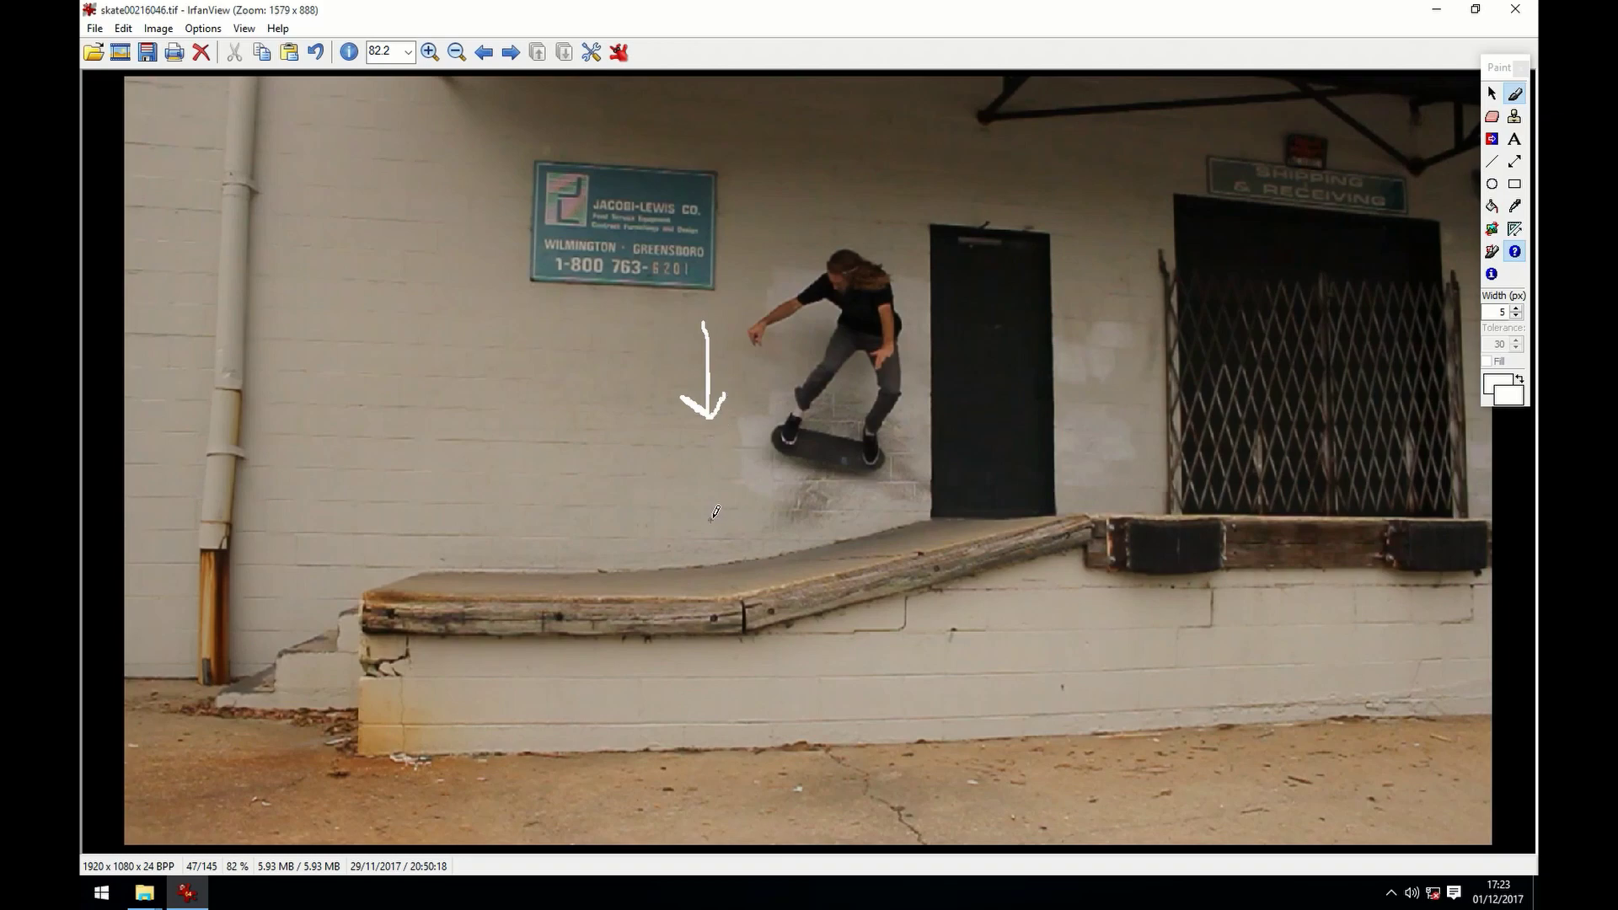
pyautogui.press('Right')
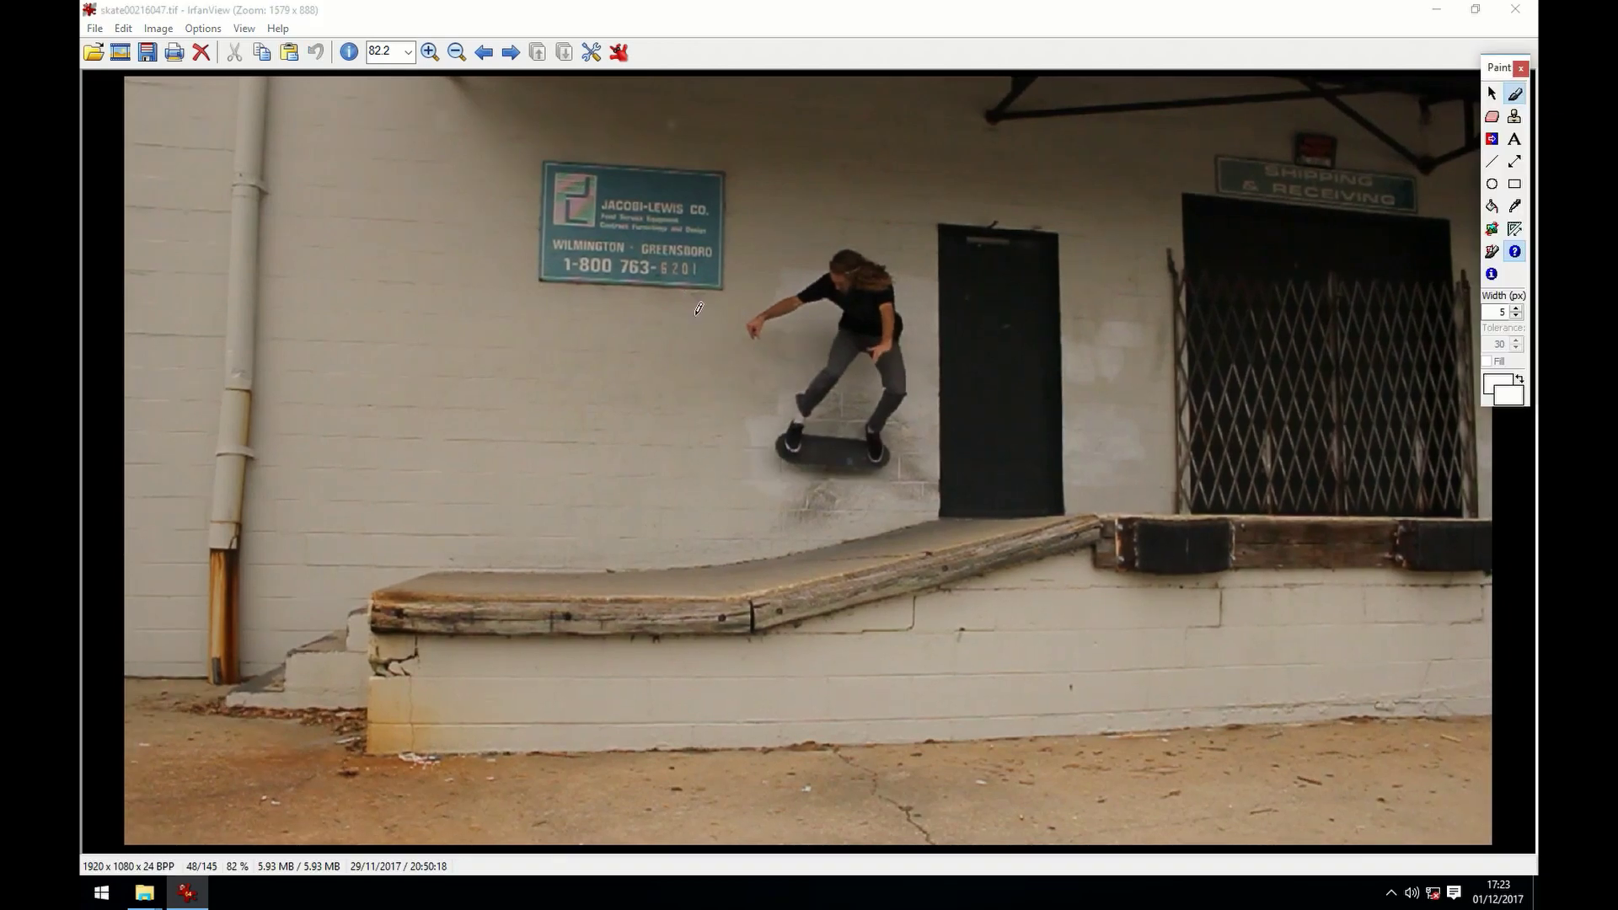
pyautogui.moveTo(695, 317)
pyautogui.mouseDown()
pyautogui.moveTo(706, 409)
pyautogui.moveTo(682, 393)
pyautogui.mouseUp()
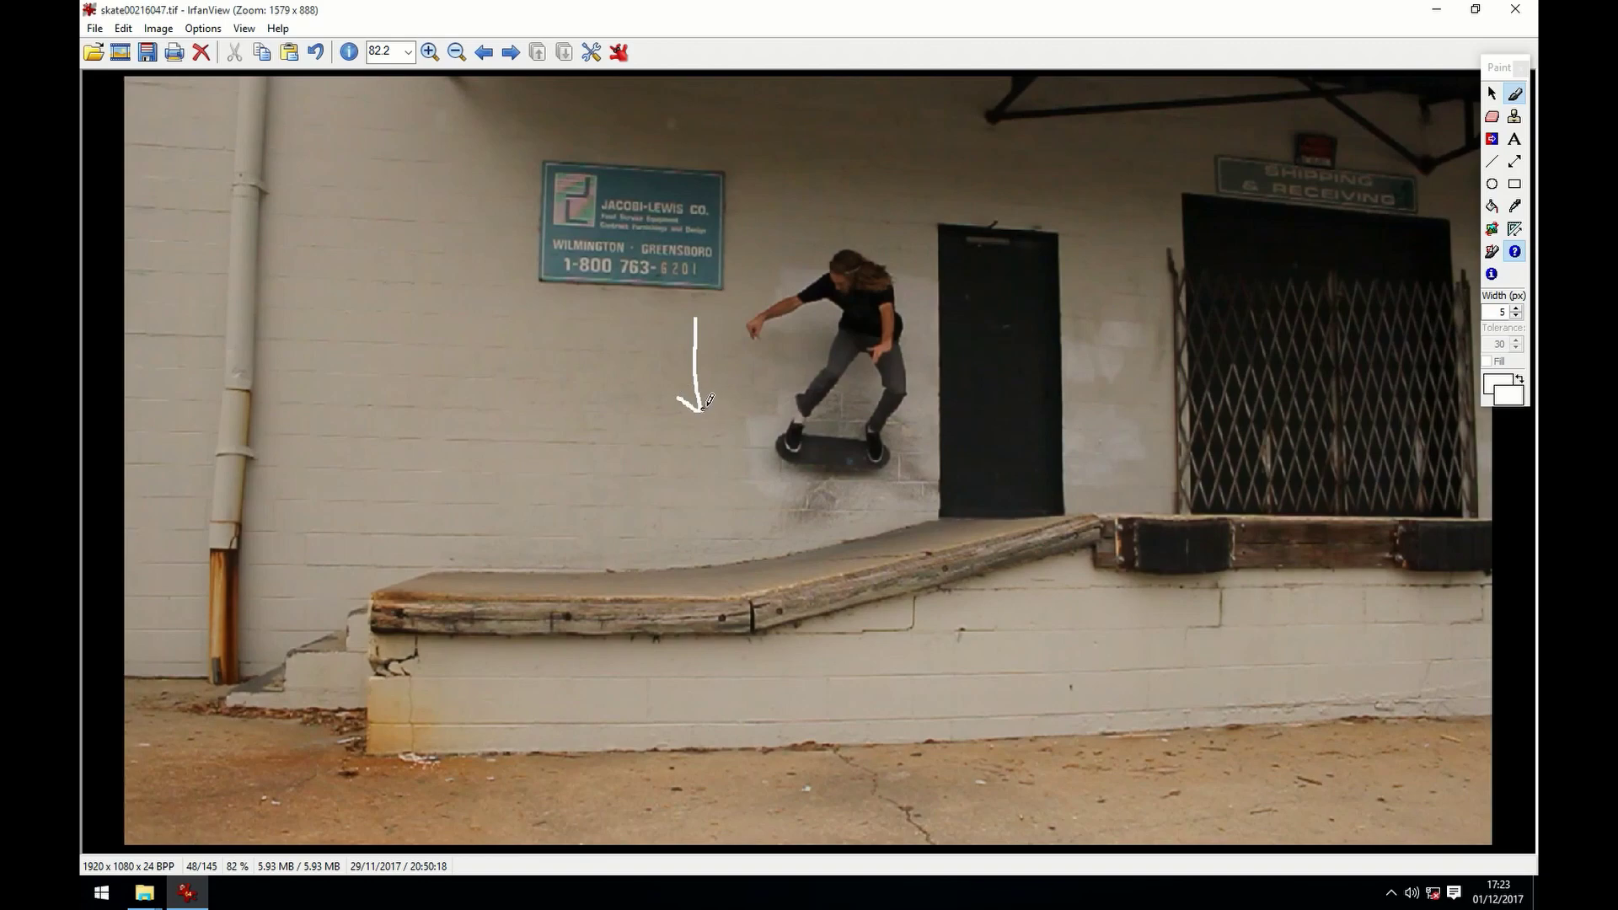
# Draw a white downward arrow beside the skater on frames skate00216048 and skate00216049.
pyautogui.press('Right')
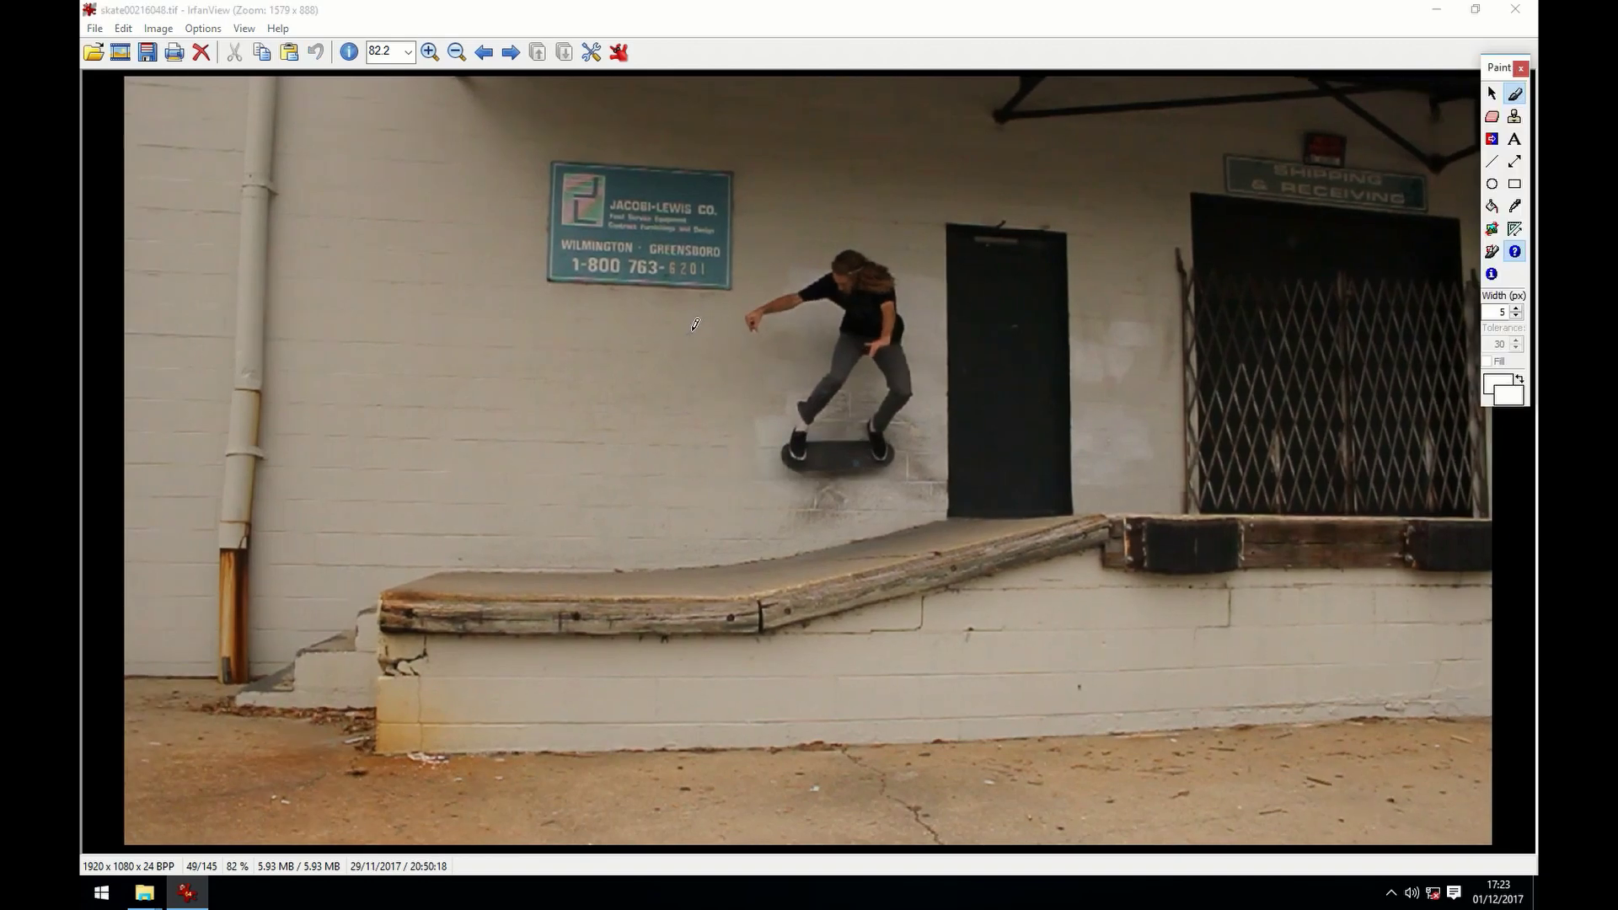
pyautogui.moveTo(700, 326)
pyautogui.mouseDown()
pyautogui.moveTo(695, 416)
pyautogui.moveTo(678, 396)
pyautogui.mouseUp()
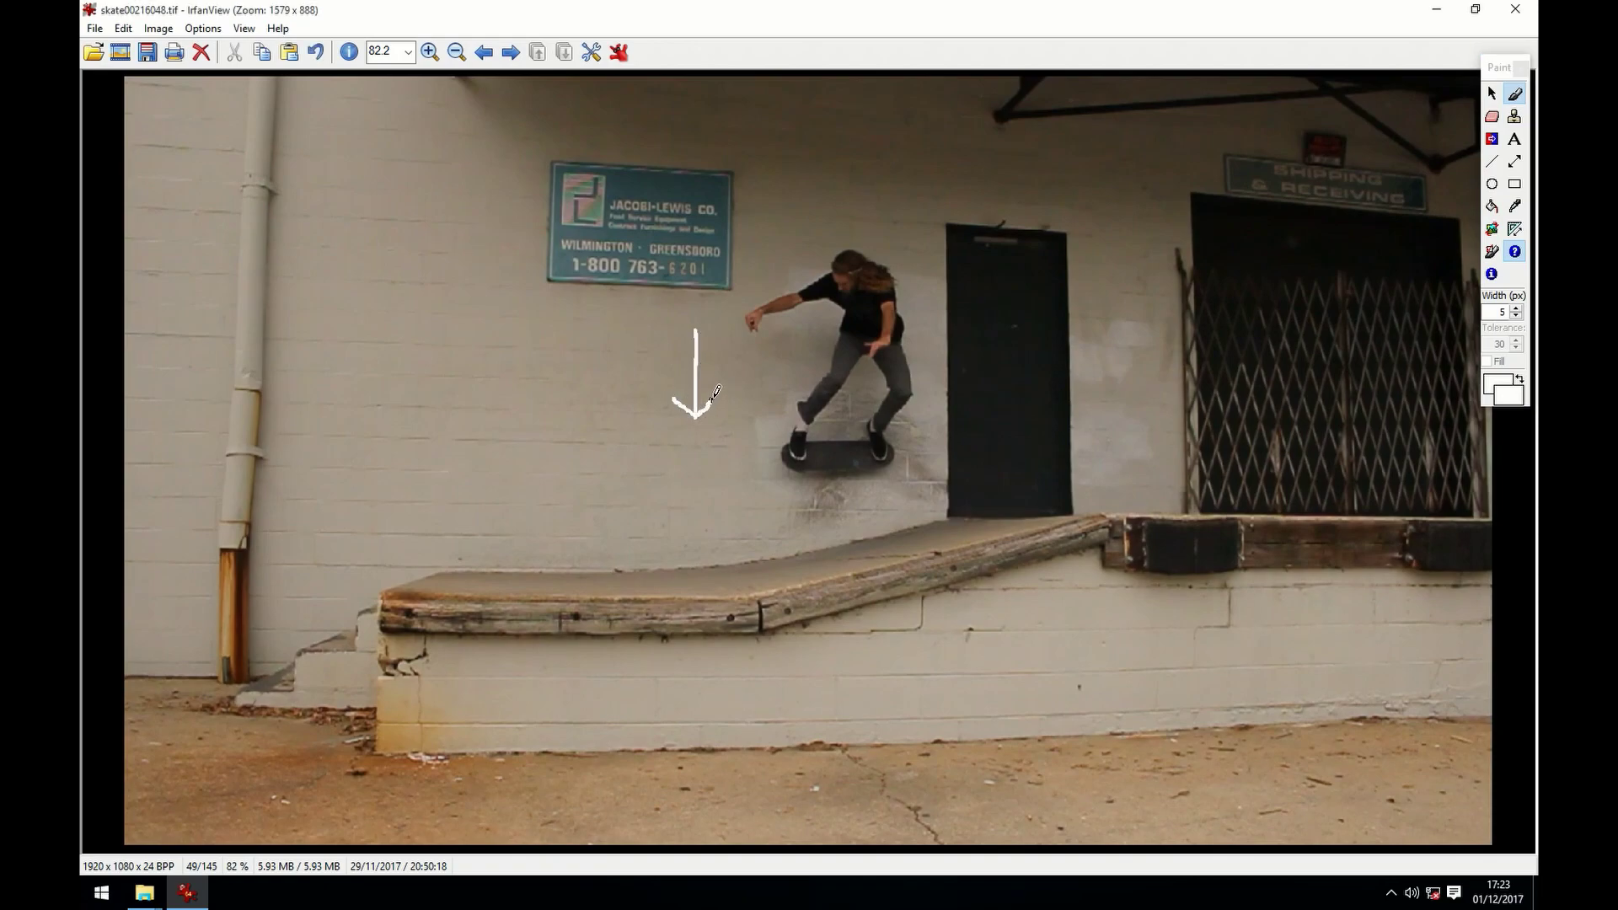
pyautogui.press('Right')
pyautogui.moveTo(699, 341)
pyautogui.mouseDown()
pyautogui.moveTo(703, 424)
pyautogui.moveTo(681, 410)
pyautogui.mouseUp()
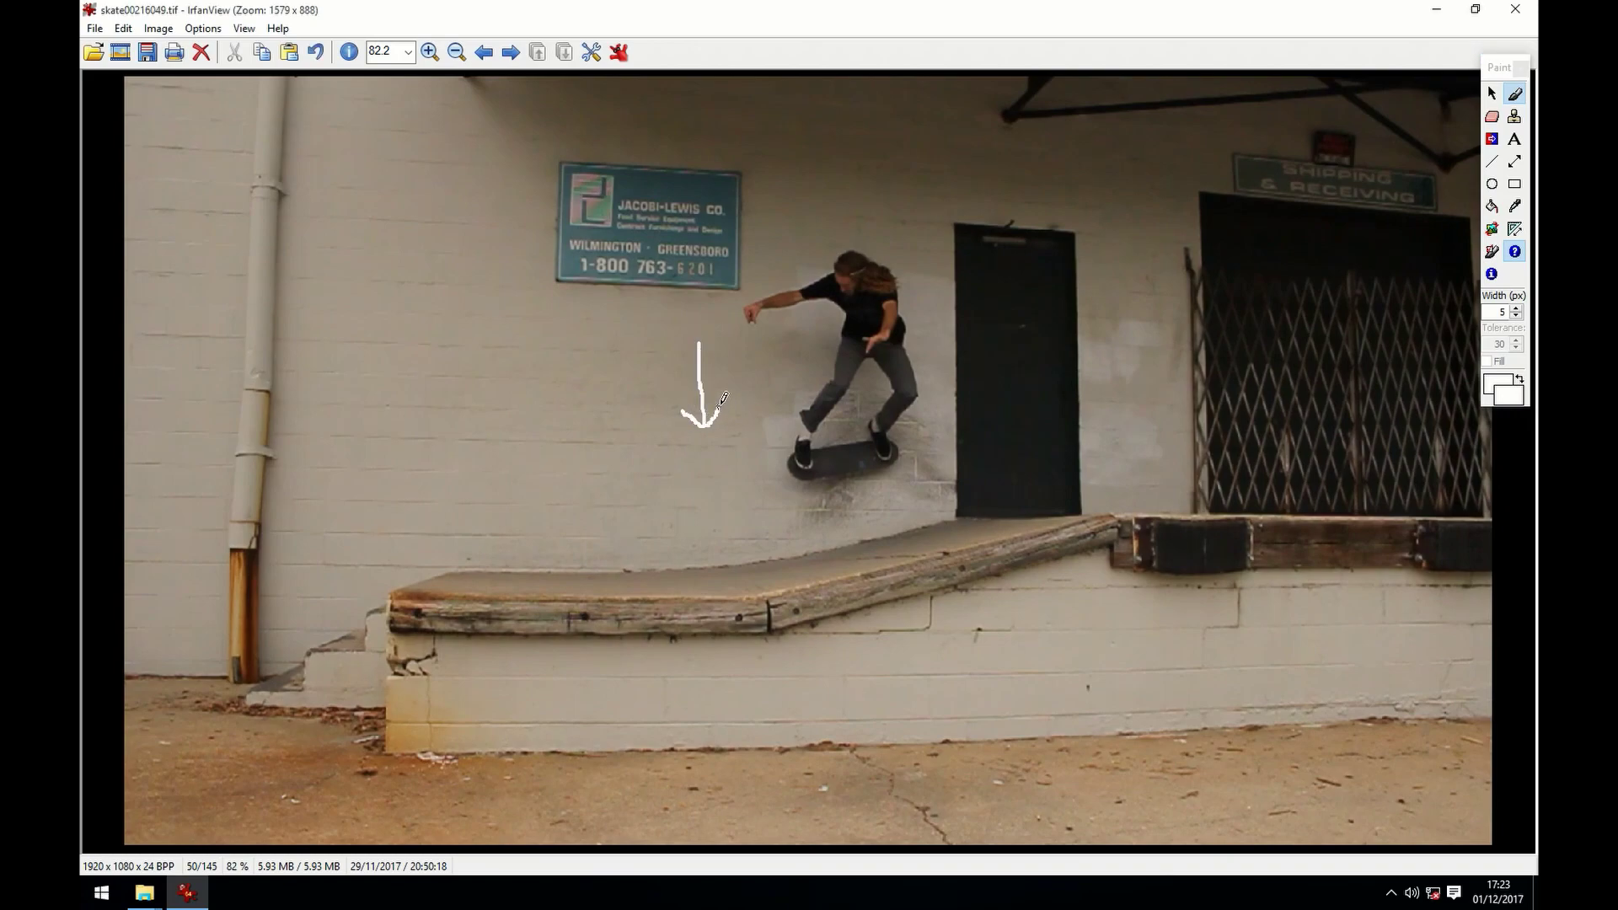
# Draw short white lines radiating around the skater's upper body on frame skate00216051.
pyautogui.press('Right')
pyautogui.press('Right')
pyautogui.moveTo(918, 253)
pyautogui.mouseDown()
pyautogui.moveTo(953, 223)
pyautogui.moveTo(825, 203)
pyautogui.mouseUp()
pyautogui.moveTo(786, 261); pyautogui.dragTo(727, 234)
pyautogui.moveTo(930, 331); pyautogui.dragTo(980, 317)
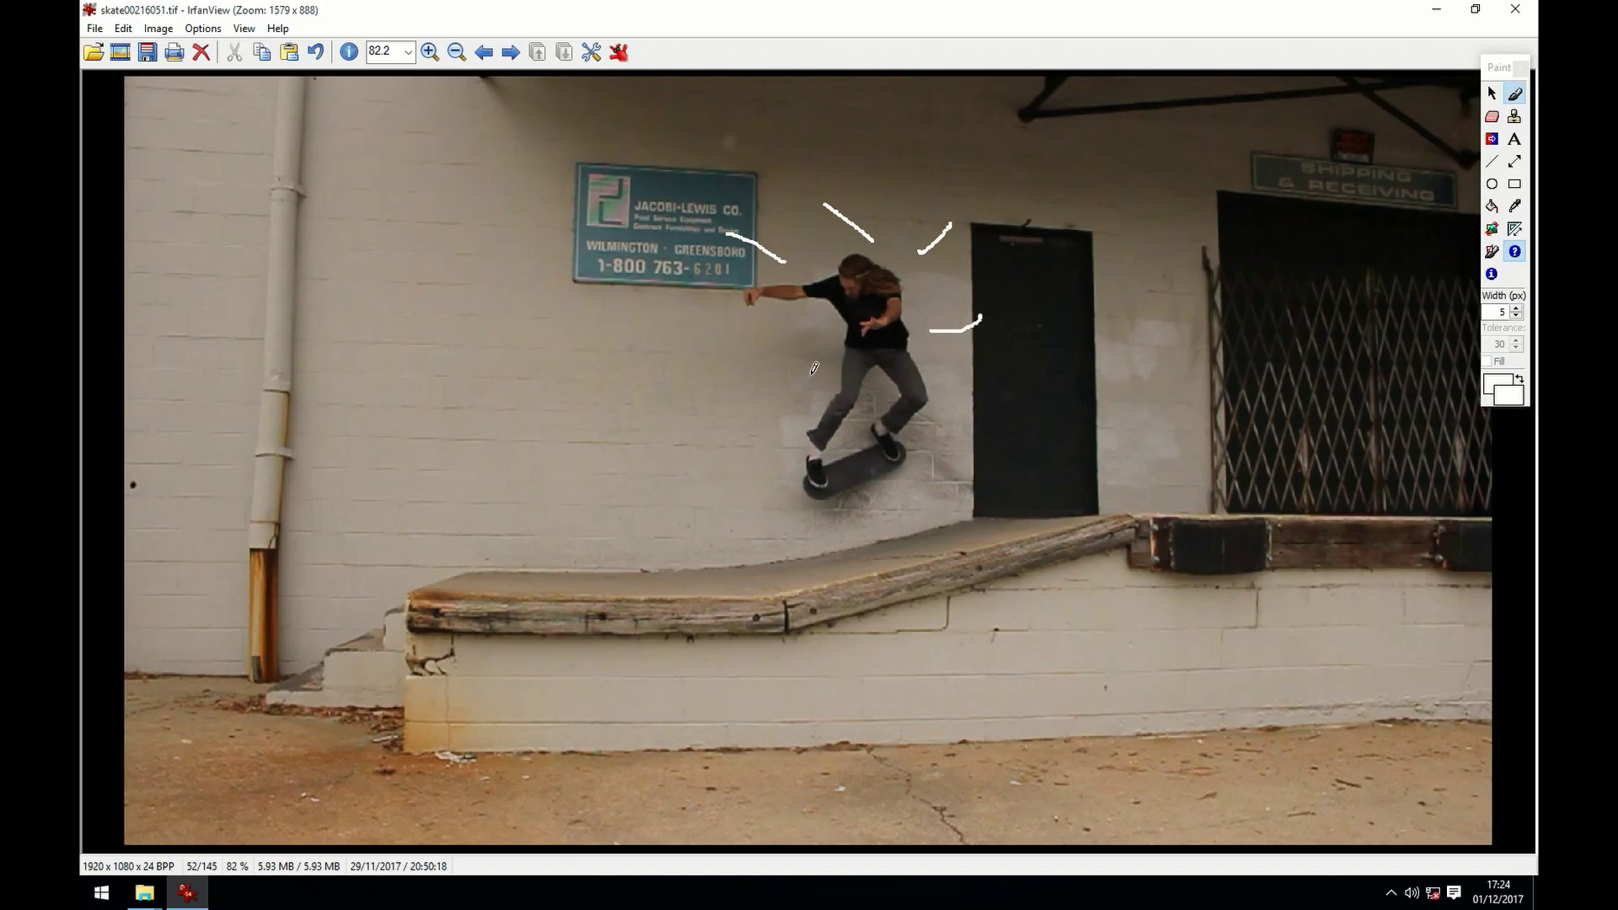
pyautogui.moveTo(807, 350); pyautogui.dragTo(743, 342)
# Draw five short white lines radiating around the skater's head and arms on frame skate00216052.
pyautogui.press('space')
pyautogui.moveTo(803, 255)
pyautogui.mouseDown()
pyautogui.moveTo(765, 229)
pyautogui.moveTo(882, 219)
pyautogui.mouseUp()
pyautogui.moveTo(926, 282); pyautogui.dragTo(963, 271)
pyautogui.moveTo(952, 347); pyautogui.dragTo(971, 335)
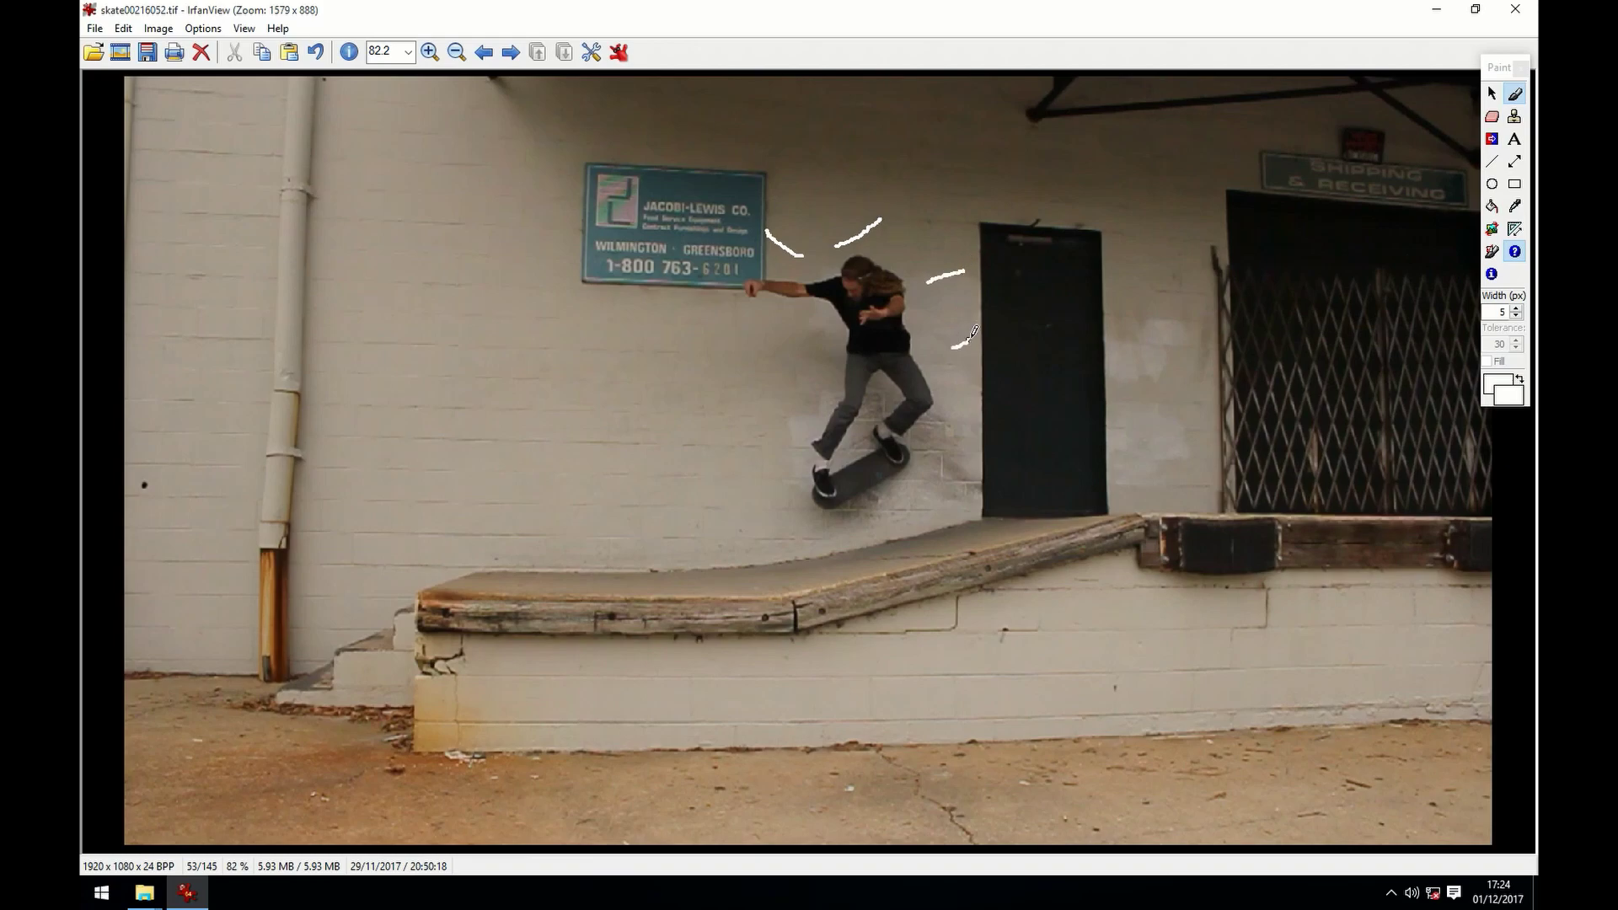
pyautogui.moveTo(818, 342); pyautogui.dragTo(757, 325)
# Trace a white freehand outline around the skater's body on frames skate00216054 and skate00216055.
pyautogui.press('space')
pyautogui.press('space')
pyautogui.moveTo(913, 462)
pyautogui.mouseDown()
pyautogui.moveTo(904, 445)
pyautogui.moveTo(940, 408)
pyautogui.moveTo(893, 261)
pyautogui.moveTo(750, 270)
pyautogui.moveTo(852, 324)
pyautogui.moveTo(852, 403)
pyautogui.moveTo(824, 487)
pyautogui.moveTo(846, 519)
pyautogui.mouseUp()
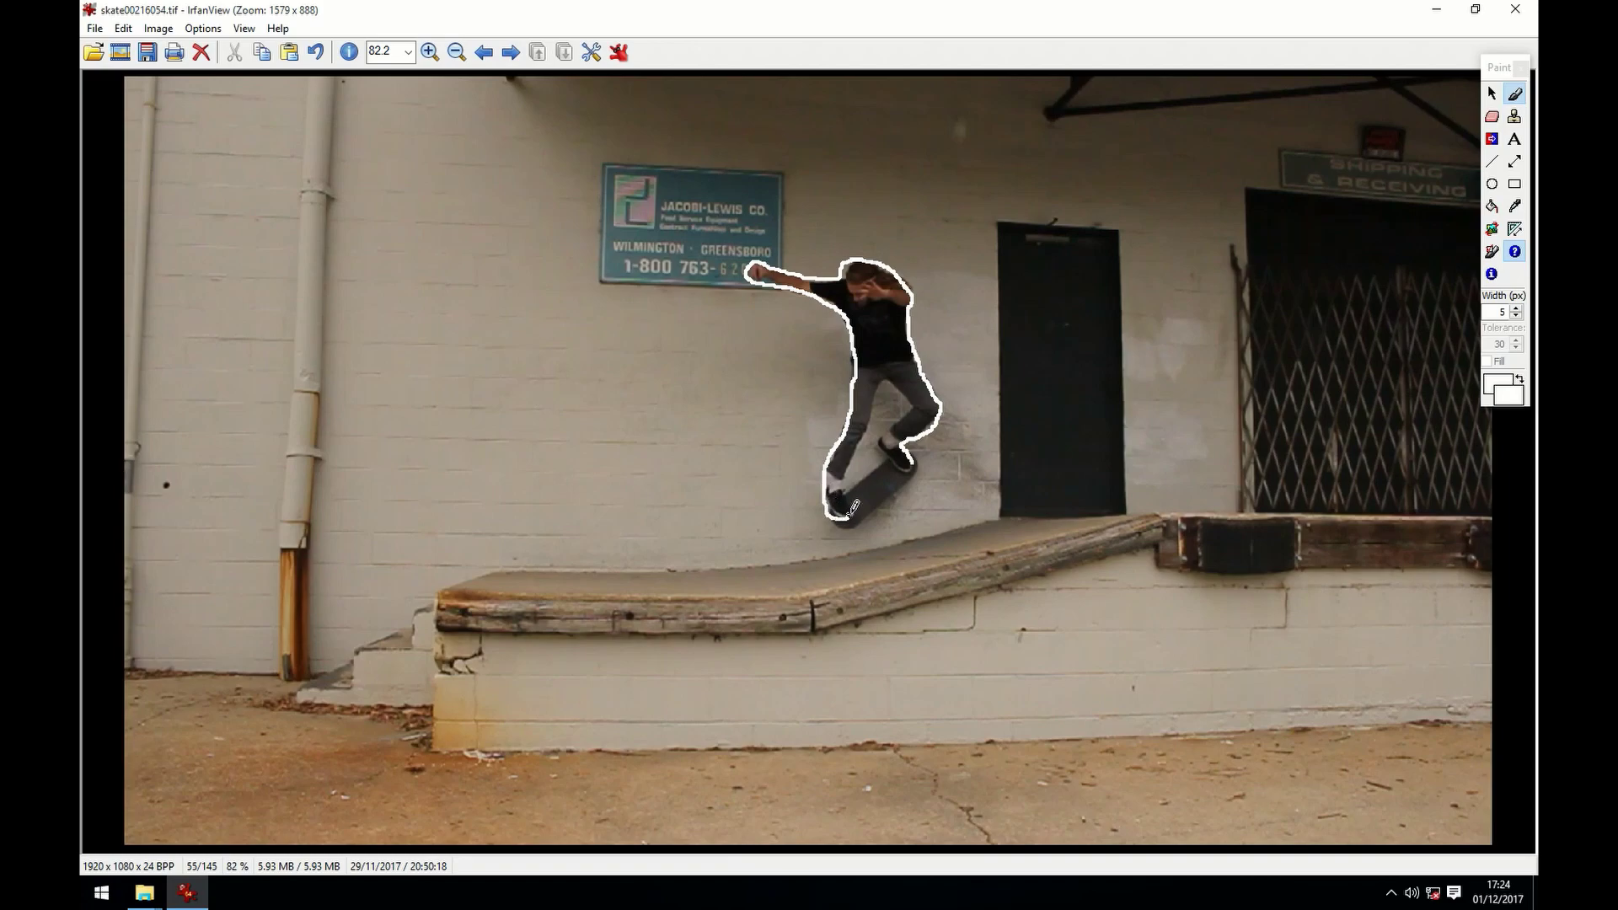
pyautogui.press('Right')
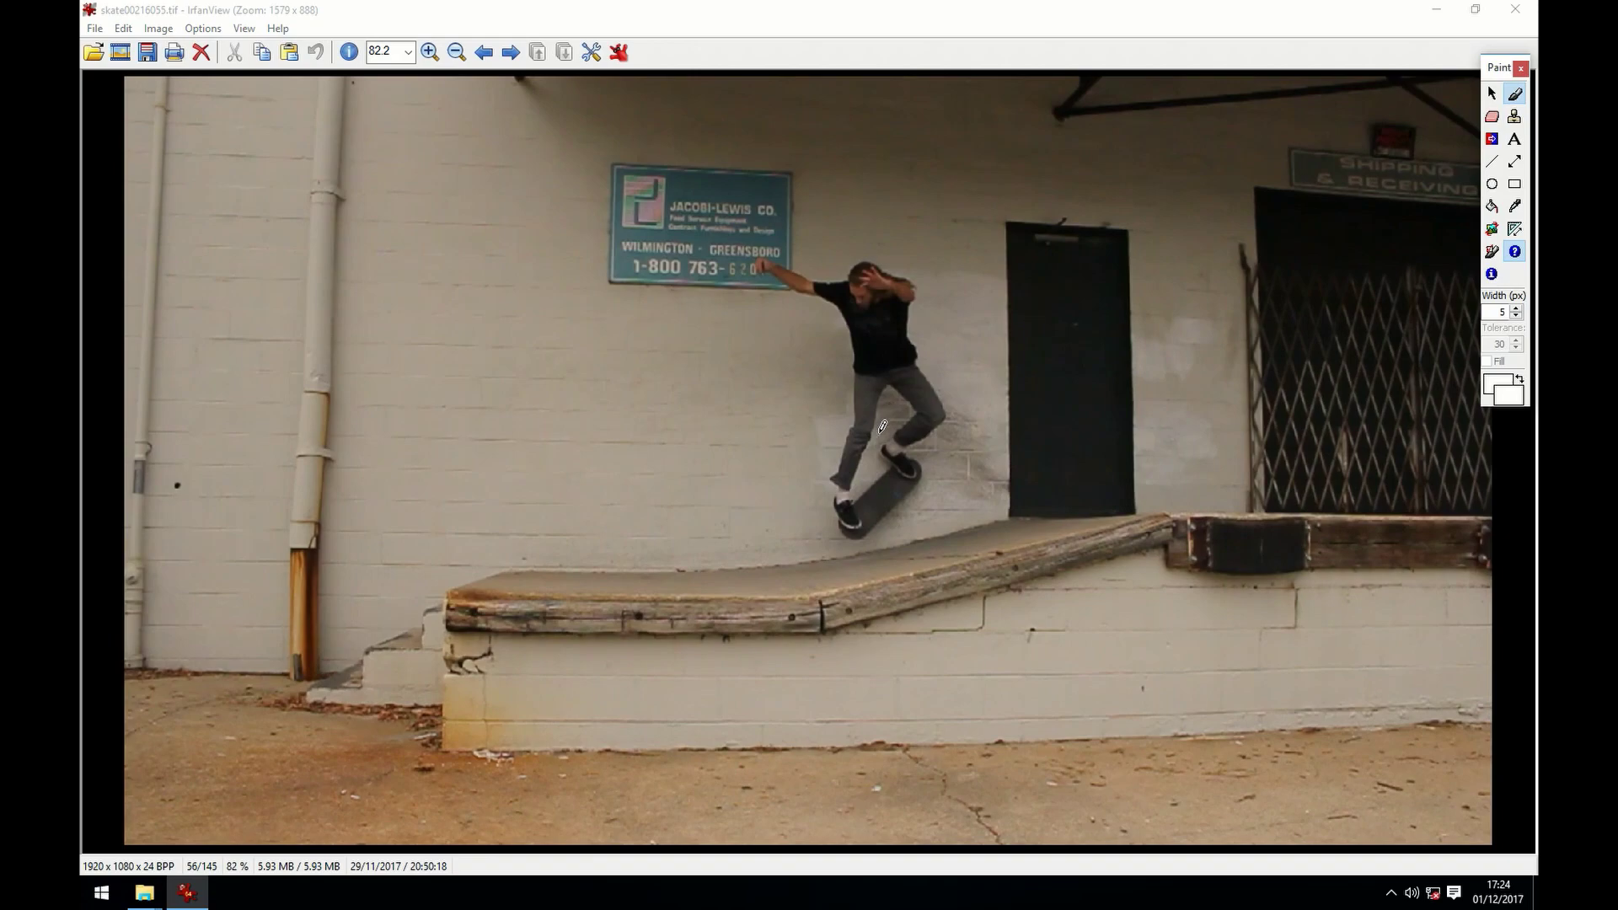
pyautogui.moveTo(920, 470)
pyautogui.mouseDown()
pyautogui.moveTo(950, 410)
pyautogui.moveTo(909, 335)
pyautogui.moveTo(916, 280)
pyautogui.moveTo(866, 257)
pyautogui.moveTo(834, 277)
pyautogui.moveTo(761, 253)
pyautogui.moveTo(761, 275)
pyautogui.moveTo(831, 302)
pyautogui.moveTo(854, 334)
pyautogui.moveTo(861, 416)
pyautogui.moveTo(837, 476)
pyautogui.moveTo(868, 543)
pyautogui.mouseUp()
# Outline the skater's shoes in white on frames skate00216057, skate00216058 and skate00216059, and save.
pyautogui.press('Right')
pyautogui.press('Right')
pyautogui.moveTo(880, 535)
pyautogui.mouseDown()
pyautogui.moveTo(858, 518)
pyautogui.moveTo(926, 495)
pyautogui.moveTo(931, 464)
pyautogui.moveTo(908, 459)
pyautogui.mouseUp()
pyautogui.press('space')
pyautogui.moveTo(851, 527)
pyautogui.mouseDown()
pyautogui.moveTo(869, 556)
pyautogui.moveTo(888, 540)
pyautogui.moveTo(874, 527)
pyautogui.moveTo(937, 497)
pyautogui.moveTo(925, 468)
pyautogui.moveTo(908, 472)
pyautogui.mouseUp()
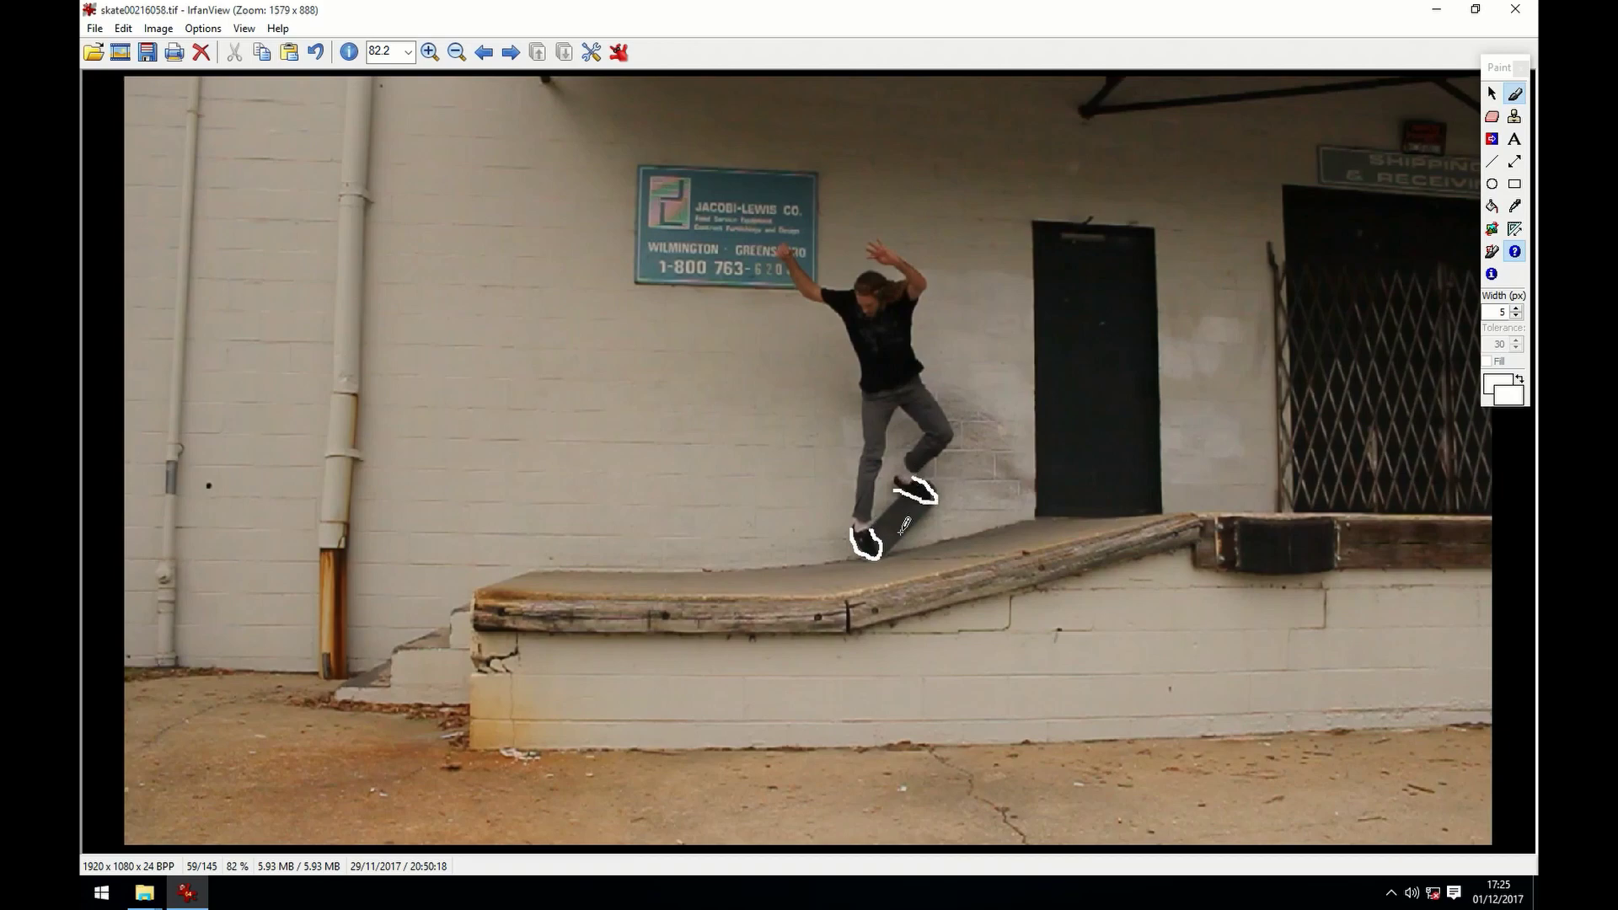
pyautogui.press('space')
pyautogui.moveTo(849, 531)
pyautogui.mouseDown()
pyautogui.moveTo(874, 552)
pyautogui.moveTo(866, 524)
pyautogui.moveTo(937, 503)
pyautogui.moveTo(917, 485)
pyautogui.moveTo(901, 496)
pyautogui.mouseUp()
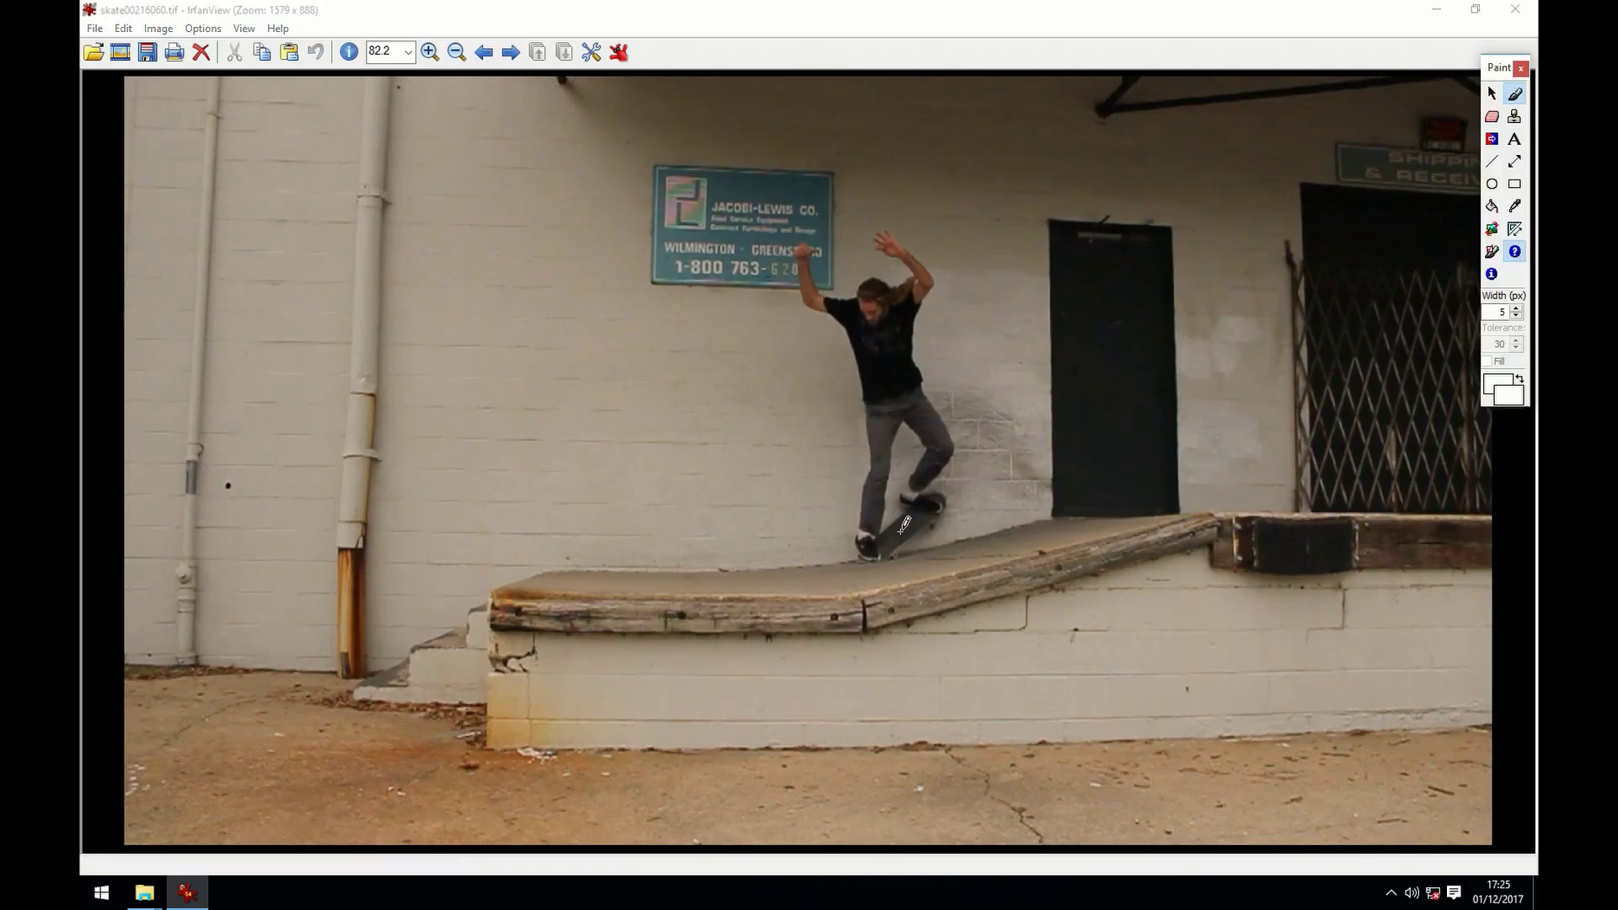
pyautogui.hotkey('ctrl', 's')
# Return to frame skate00216058, show the Paint tools and draw short white motion lines beside both feet.
pyautogui.press('Left')
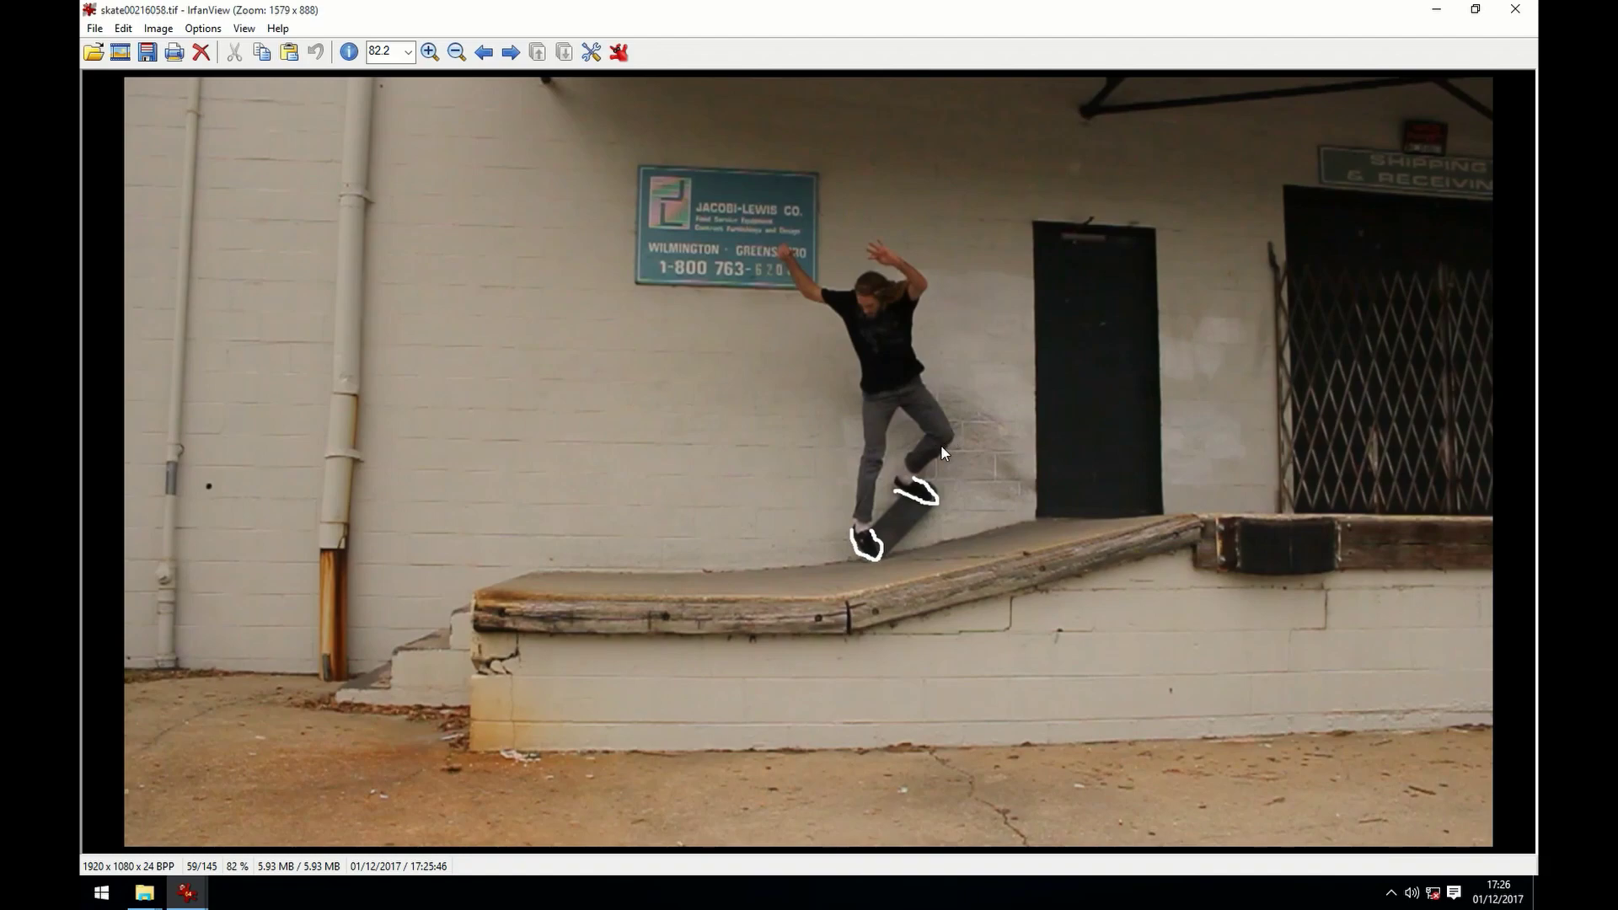
pyautogui.press('F12')
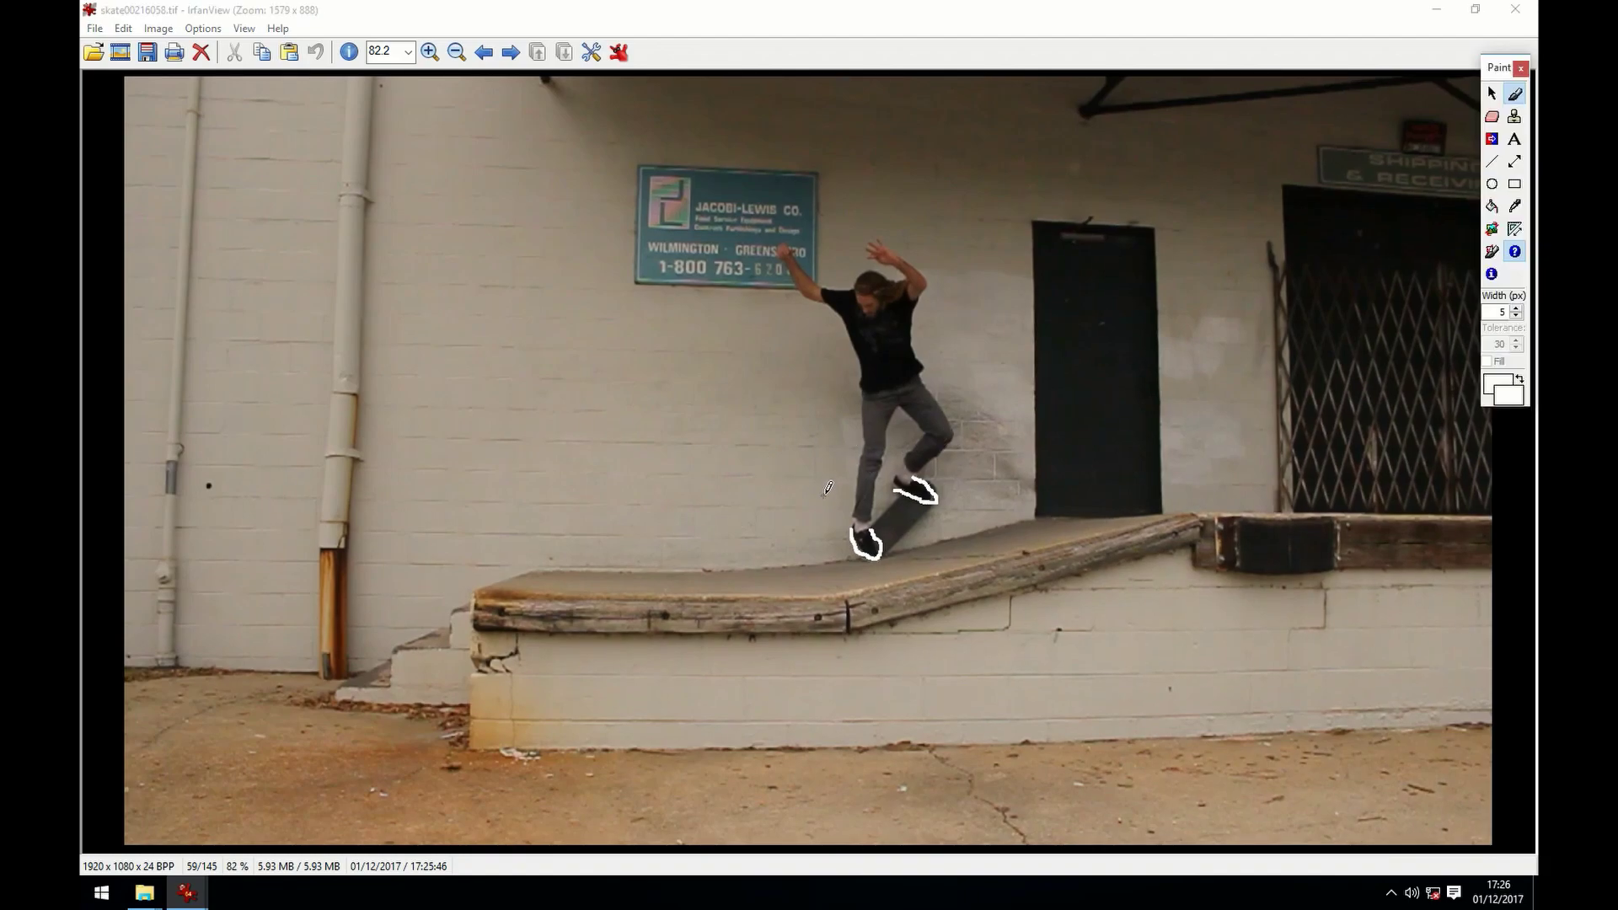
pyautogui.moveTo(819, 474); pyautogui.dragTo(819, 508)
pyautogui.moveTo(839, 487); pyautogui.dragTo(845, 480)
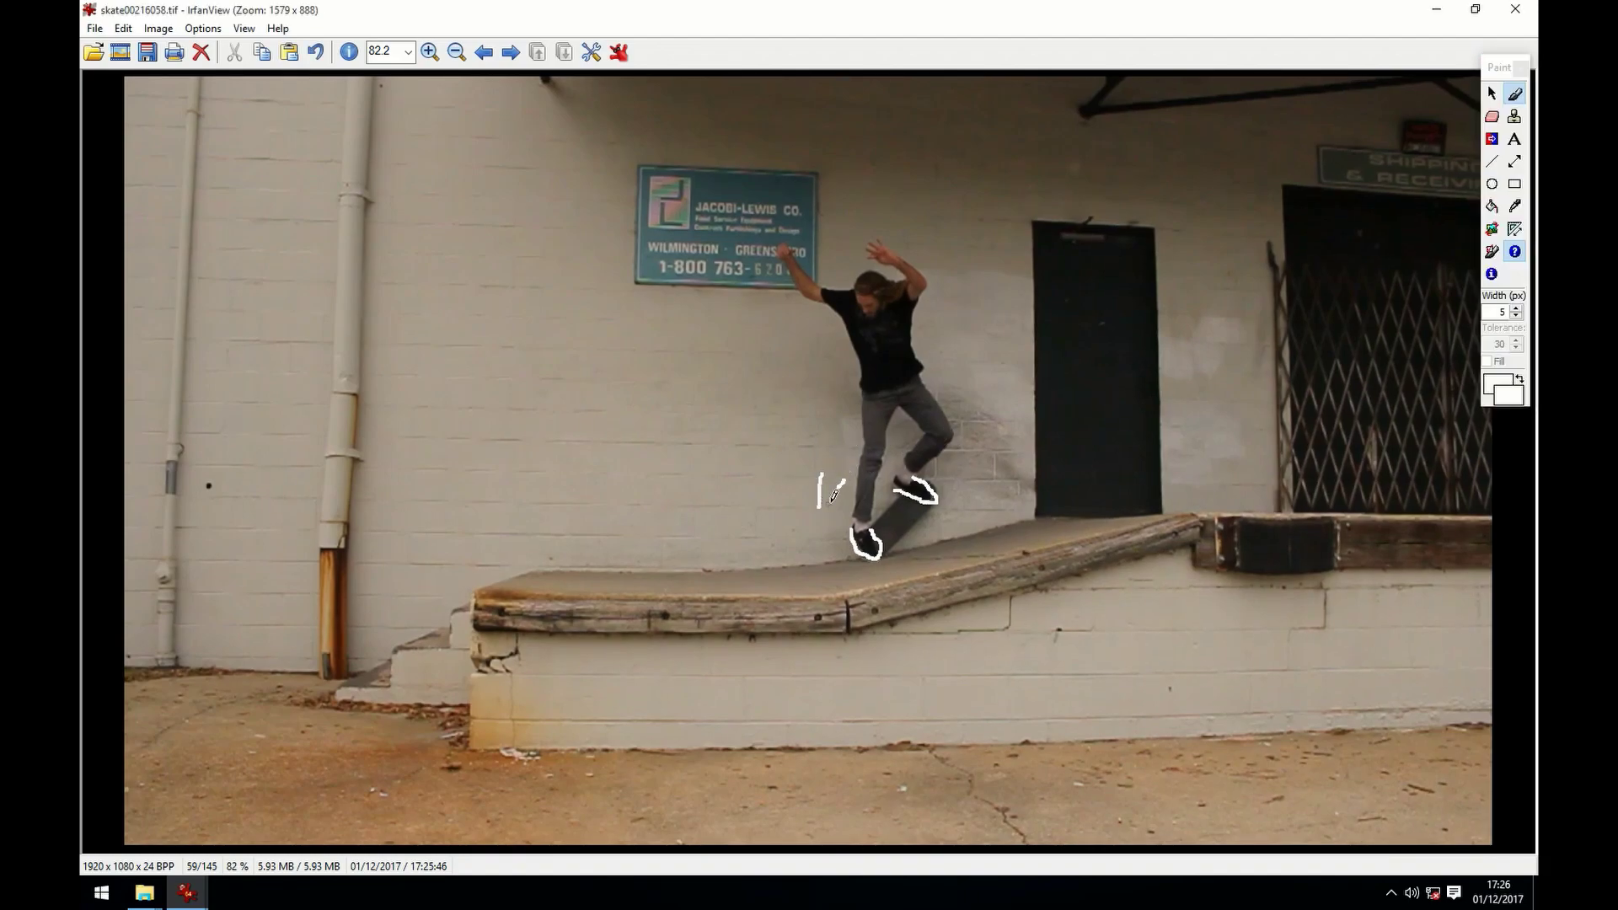
pyautogui.moveTo(973, 438)
pyautogui.mouseDown()
pyautogui.moveTo(945, 479)
pyautogui.moveTo(969, 458)
pyautogui.mouseUp()
# Draw short white motion lines around the skater's feet on frames skate00216059 and skate00216060.
pyautogui.scroll(-1, 838, 488)
pyautogui.moveTo(835, 469); pyautogui.dragTo(823, 498)
pyautogui.moveTo(964, 427); pyautogui.dragTo(1000, 477)
pyautogui.scroll(-1, 899, 551)
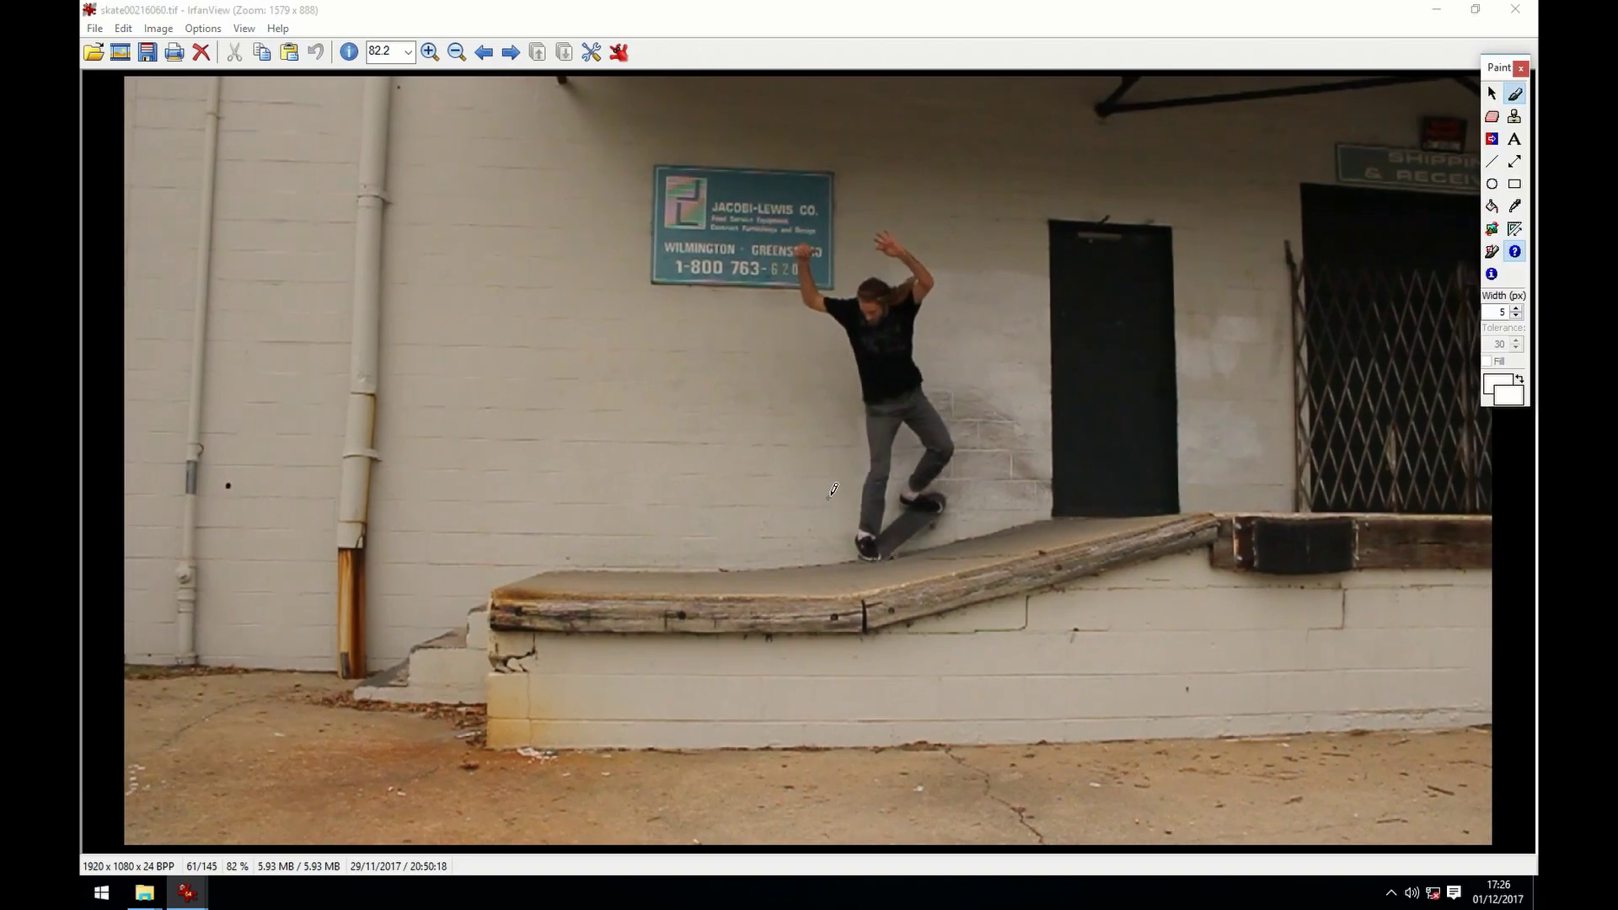
pyautogui.moveTo(835, 490)
pyautogui.mouseDown()
pyautogui.moveTo(823, 513)
pyautogui.moveTo(837, 507)
pyautogui.mouseUp()
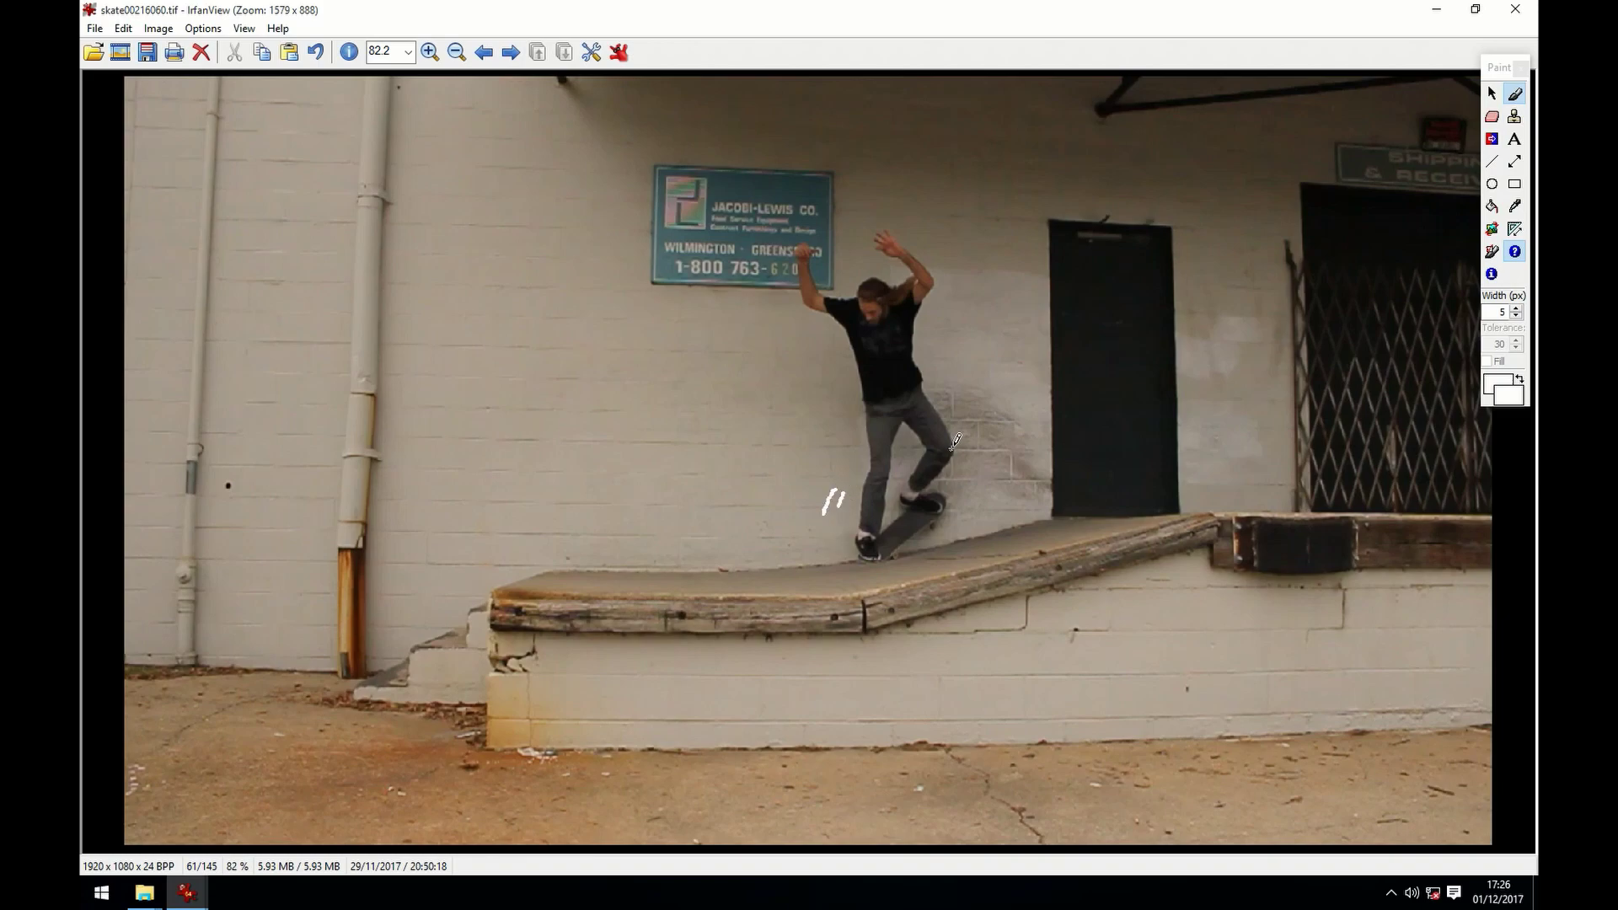
pyautogui.moveTo(962, 449)
pyautogui.mouseDown()
pyautogui.moveTo(979, 475)
pyautogui.moveTo(985, 442)
pyautogui.mouseUp()
pyautogui.moveTo(853, 536)
pyautogui.mouseDown()
pyautogui.moveTo(860, 560)
pyautogui.moveTo(942, 489)
pyautogui.moveTo(925, 472)
pyautogui.mouseUp()
# Trace the skateboard's underside and wheels in white on frames skate00216063 and skate00216064.
pyautogui.press('space')
pyautogui.press('space')
pyautogui.press('space')
pyautogui.moveTo(871, 552)
pyautogui.mouseDown()
pyautogui.moveTo(954, 514)
pyautogui.moveTo(944, 529)
pyautogui.mouseUp()
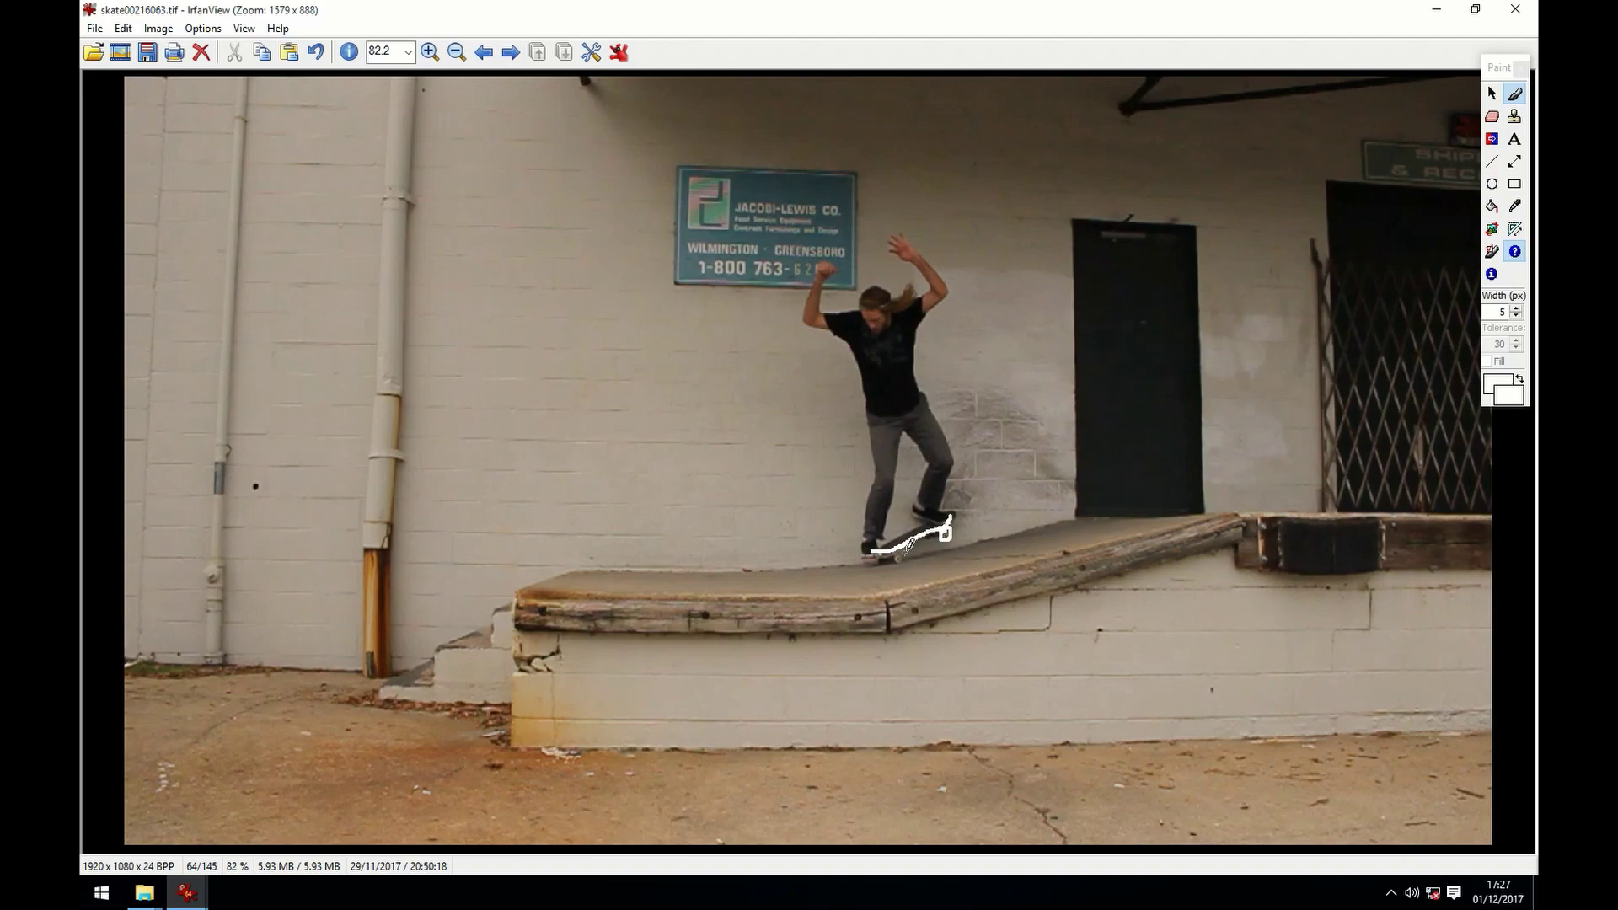
pyautogui.scroll(-1, 859, 582)
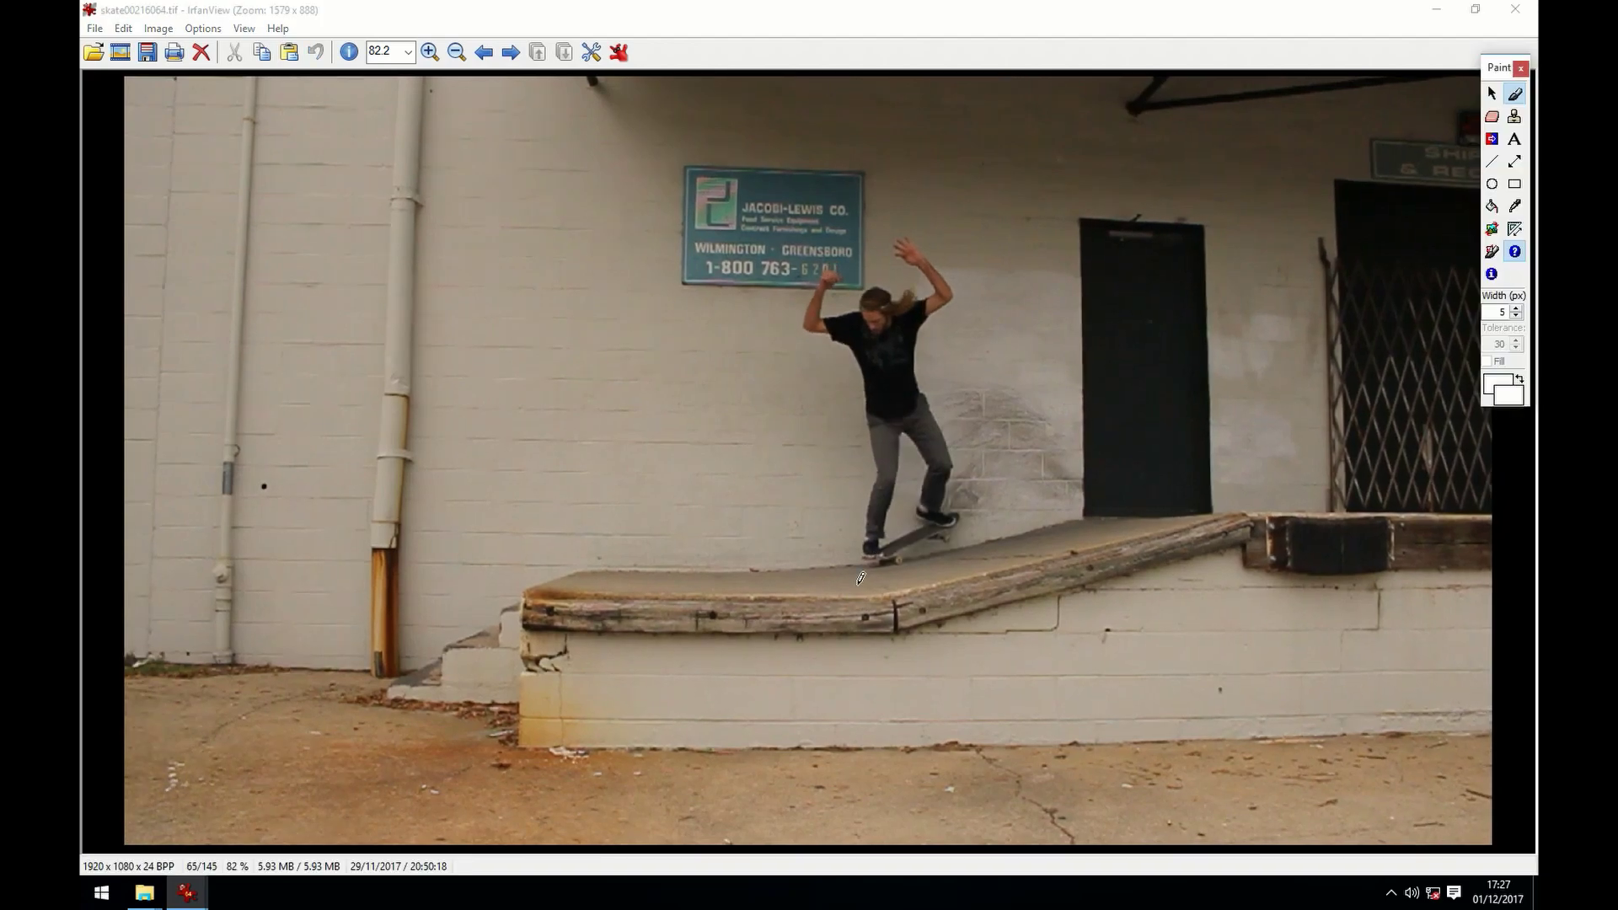
pyautogui.moveTo(866, 556); pyautogui.dragTo(950, 524)
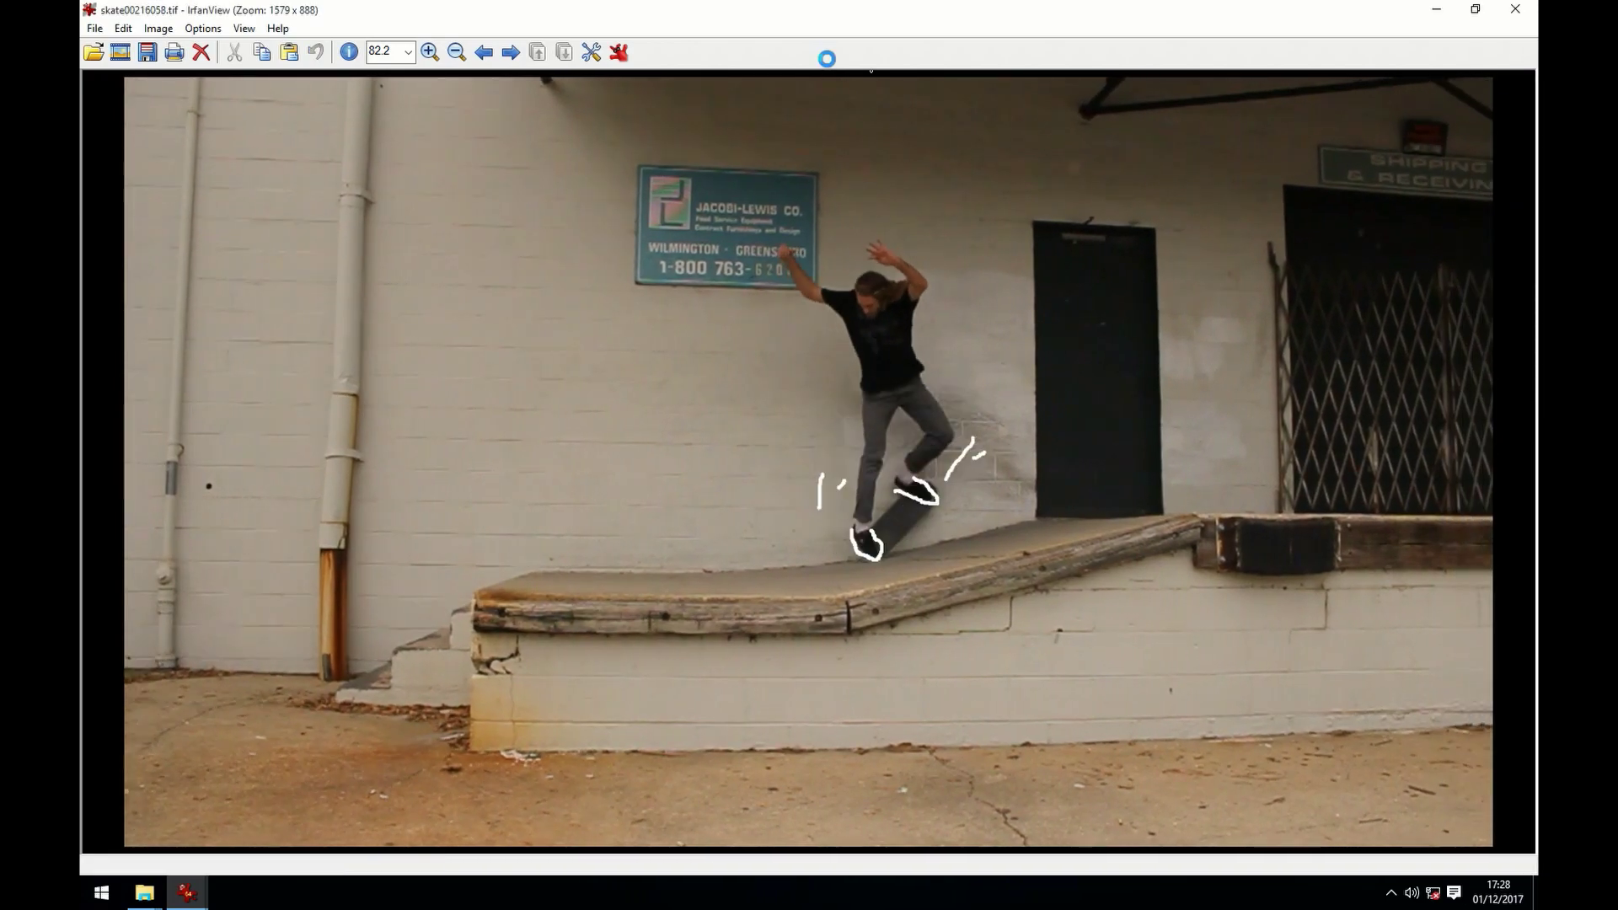
# Step back through the painted frames to the unpainted ones around skate00216024 to review the drawings.
pyautogui.press('Left')
pyautogui.press('Left')
pyautogui.press('Left')
pyautogui.press('Left')
pyautogui.press('Left')
pyautogui.press('Left')
pyautogui.press('Left')
pyautogui.press('Left')
pyautogui.press('Left')
pyautogui.press('Left')
pyautogui.press('Left')
pyautogui.press('Left')
pyautogui.press('Left')
pyautogui.press('Left')
pyautogui.press('Left')
pyautogui.press('Left')
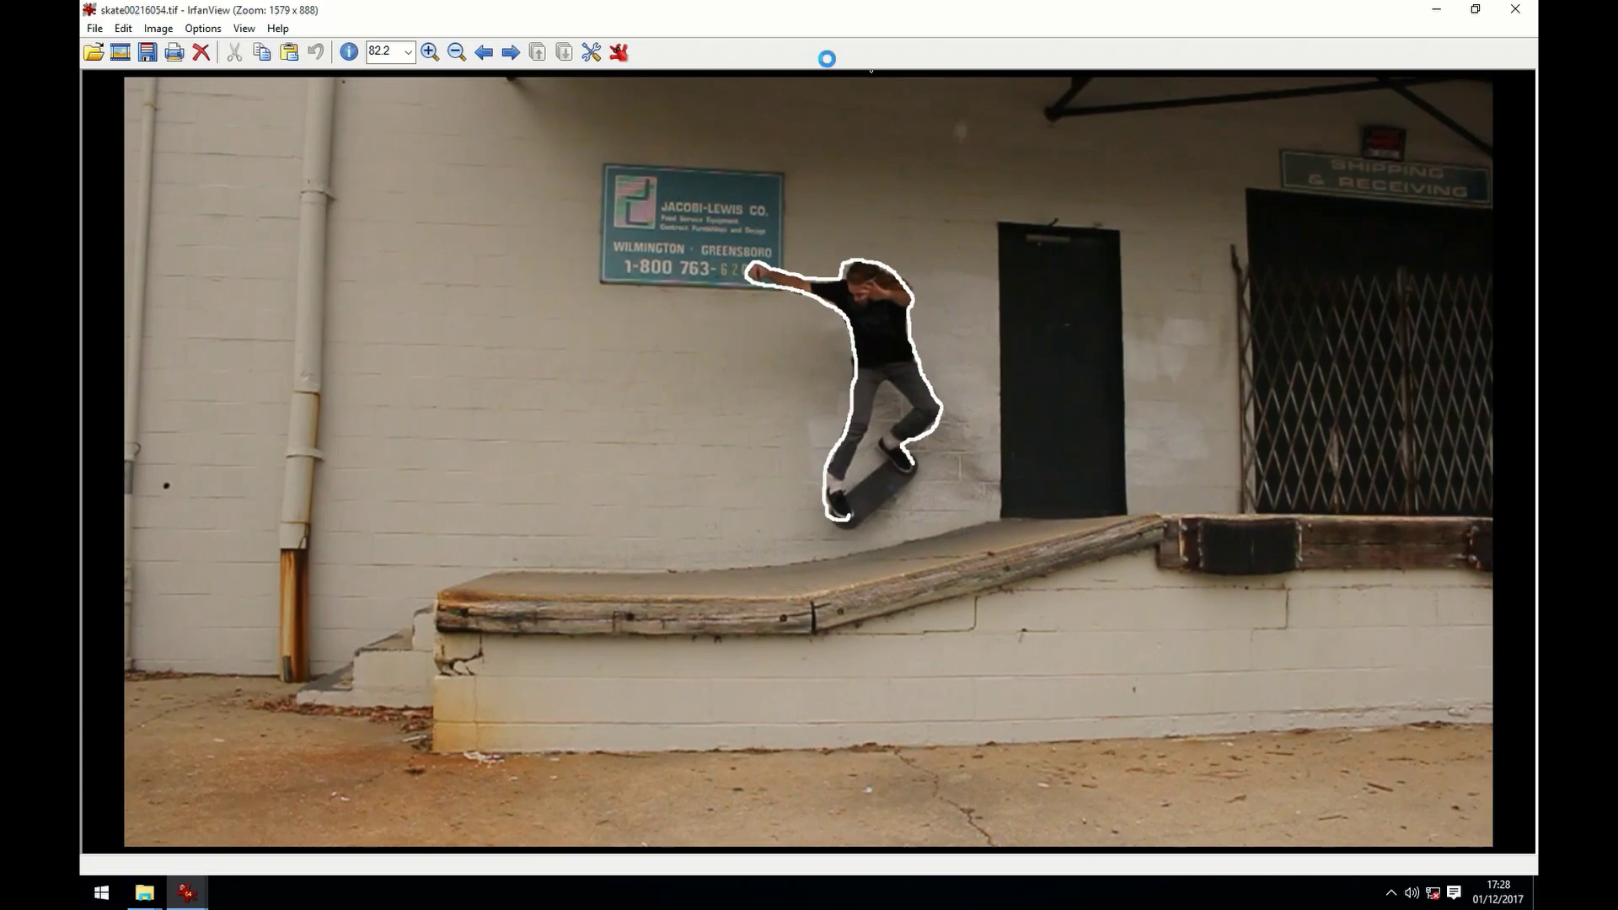
pyautogui.press('Left')
pyautogui.press('Left')
pyautogui.press('Left')
pyautogui.press('Left')
pyautogui.press('Left')
pyautogui.press('Left')
pyautogui.press('Left')
pyautogui.press('Left')
pyautogui.press('Left')
pyautogui.press('Left')
pyautogui.press('Left')
pyautogui.press('Left')
pyautogui.press('Left')
pyautogui.press('Left')
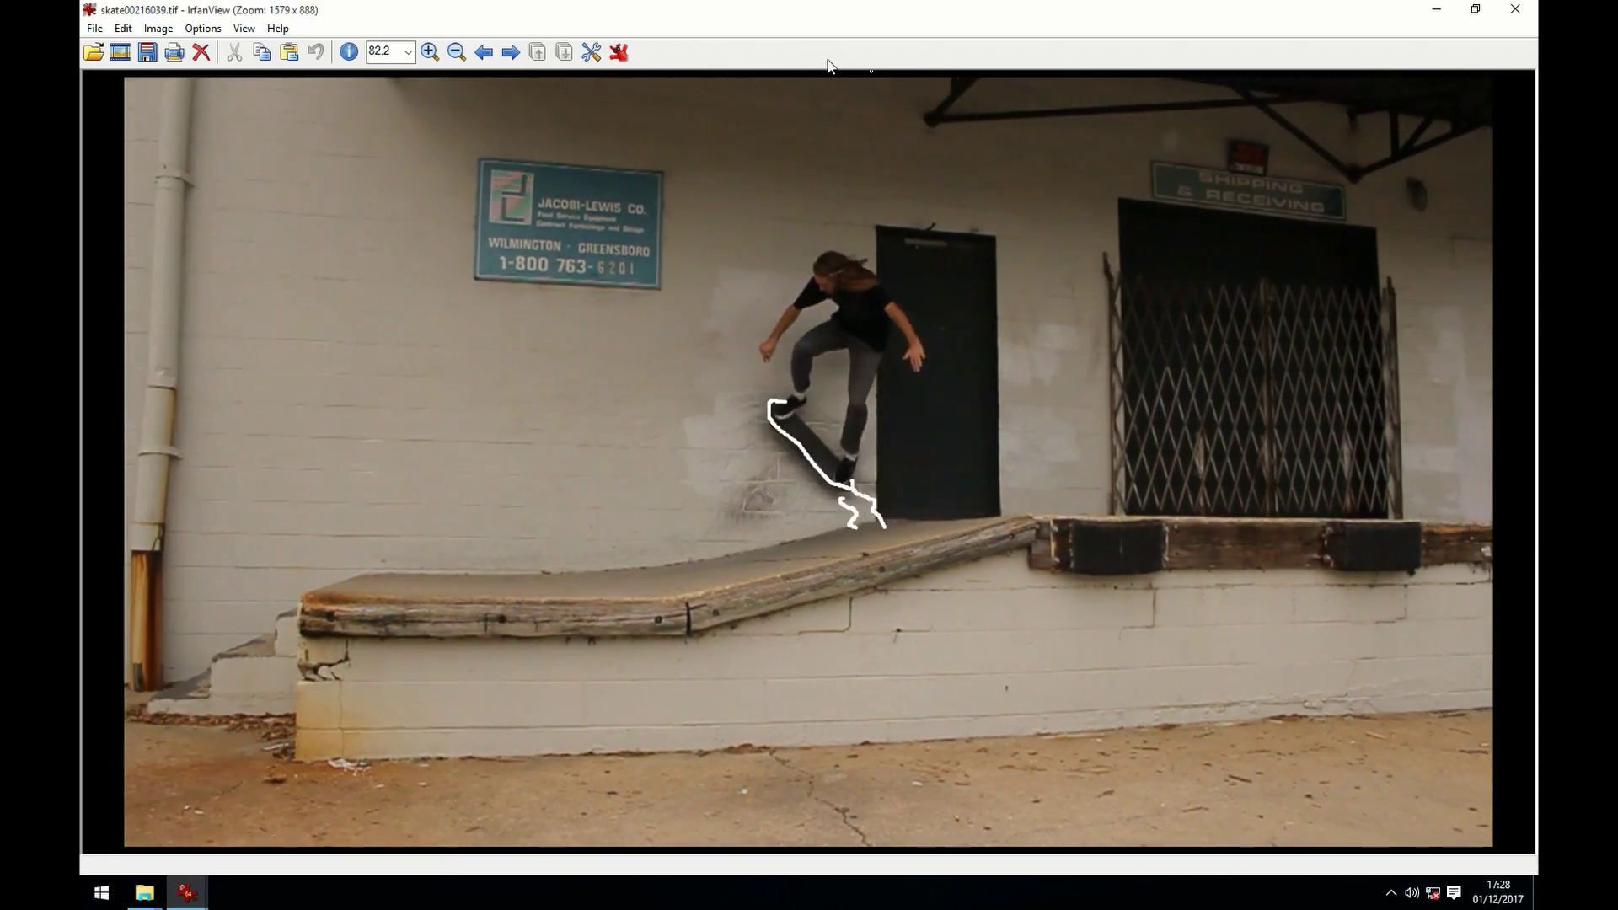
pyautogui.press('Left')
pyautogui.press('Left')
pyautogui.press('Left')
pyautogui.press('Left')
pyautogui.press('Left')
pyautogui.press('Left')
pyautogui.press('Left')
pyautogui.press('Left')
pyautogui.press('Left')
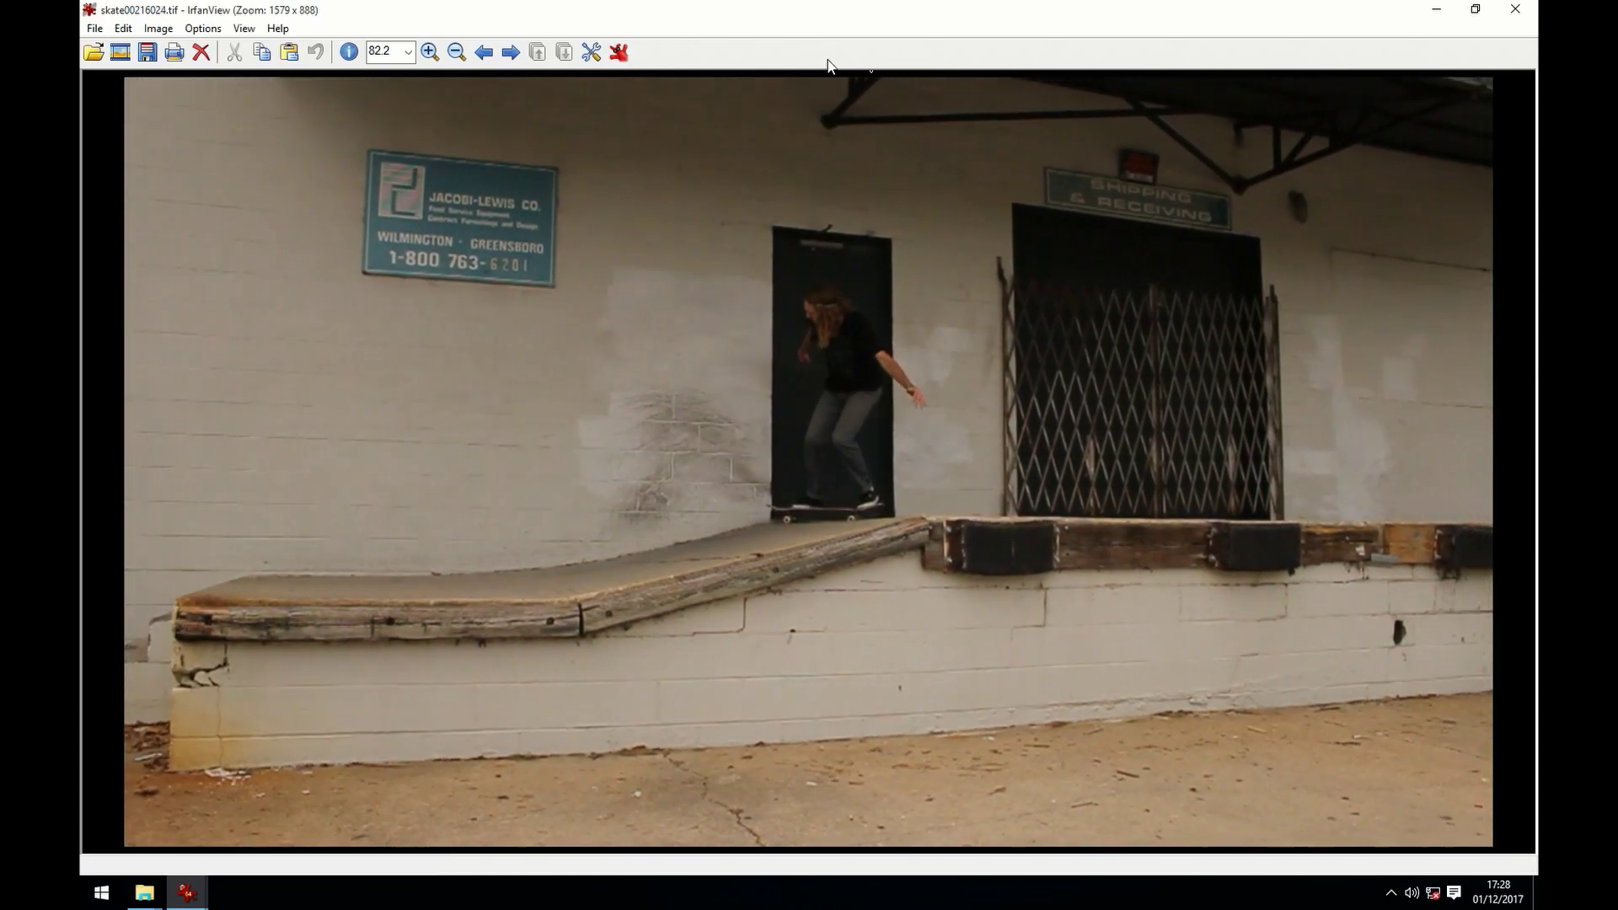
# Run forward through the image sequence to frame skate00216141 to check the flow of the drawn animation.
pyautogui.press('Right')
pyautogui.press('Right')
pyautogui.press('Right')
pyautogui.press('Right')
pyautogui.press('Right')
pyautogui.press('Right')
pyautogui.press('Right')
pyautogui.press('Right')
pyautogui.press('Right')
pyautogui.press('Right')
pyautogui.press('Right')
pyautogui.press('Right')
pyautogui.press('Right')
pyautogui.press('Right')
pyautogui.press('Right')
pyautogui.press('Right')
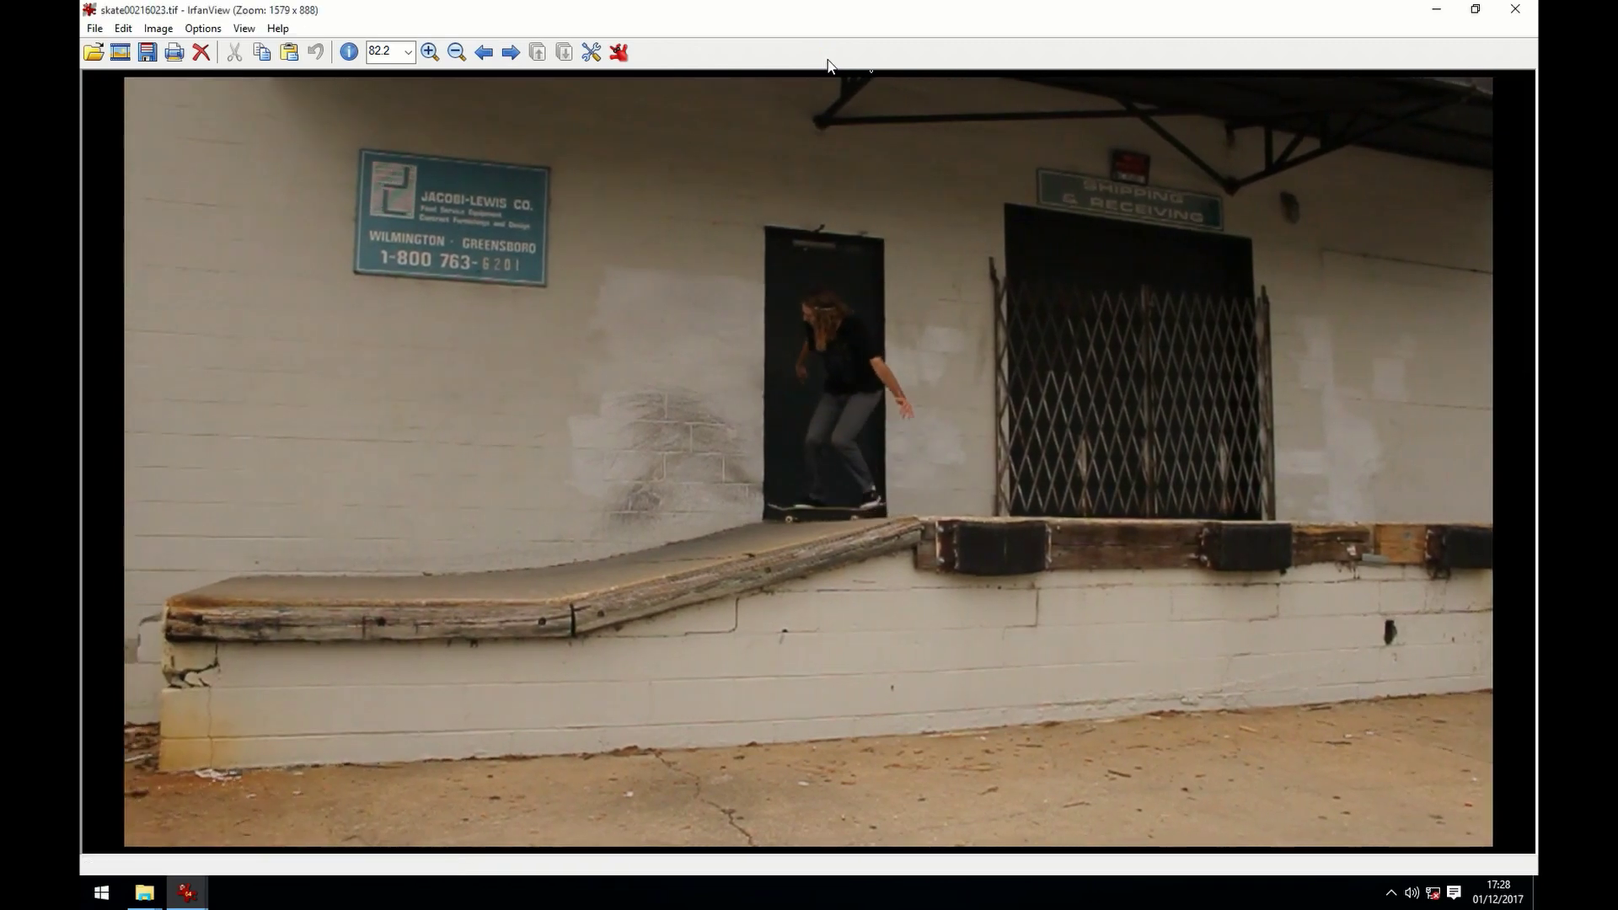
pyautogui.press('Right')
pyautogui.press('Right')
pyautogui.press('Right')
pyautogui.press('Right')
pyautogui.press('Right')
pyautogui.press('Right')
pyautogui.press('Right')
pyautogui.press('Right')
pyautogui.press('Right')
pyautogui.press('Right')
pyautogui.press('Right')
pyautogui.press('Right')
pyautogui.press('Right')
pyautogui.press('Right')
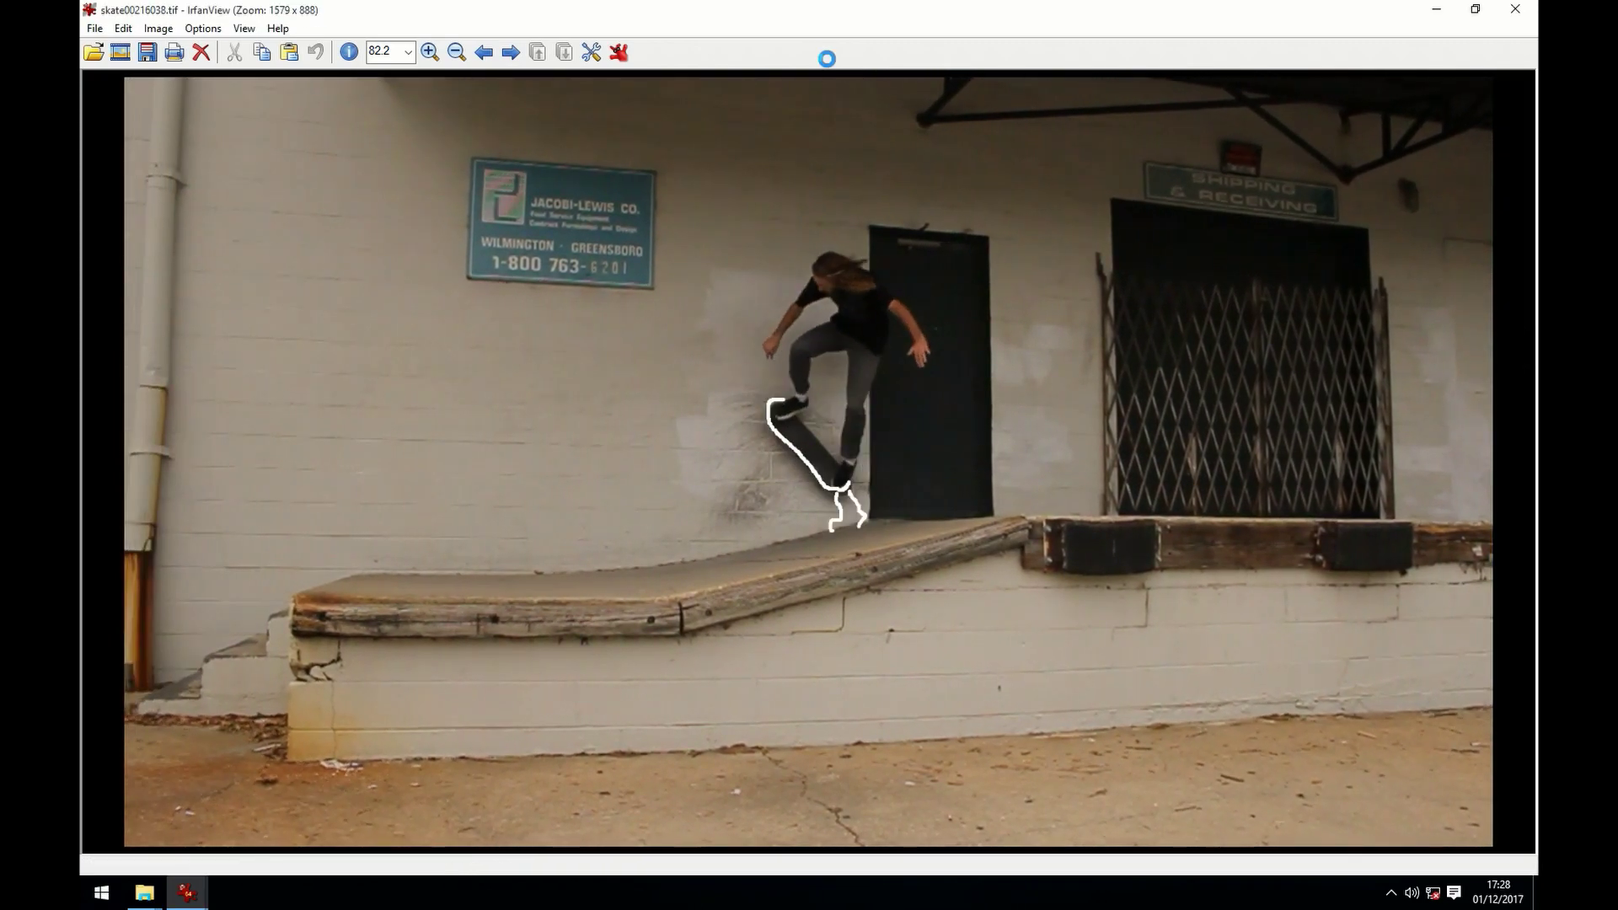
pyautogui.press('Right')
pyautogui.press('Right')
pyautogui.press('Right')
pyautogui.press('Right')
pyautogui.press('Right')
pyautogui.press('Right')
pyautogui.press('Right')
pyautogui.press('Right')
pyautogui.press('Right')
pyautogui.press('Right')
pyautogui.press('Right')
pyautogui.press('Right')
pyautogui.press('Right')
pyautogui.press('Right')
pyautogui.press('Right')
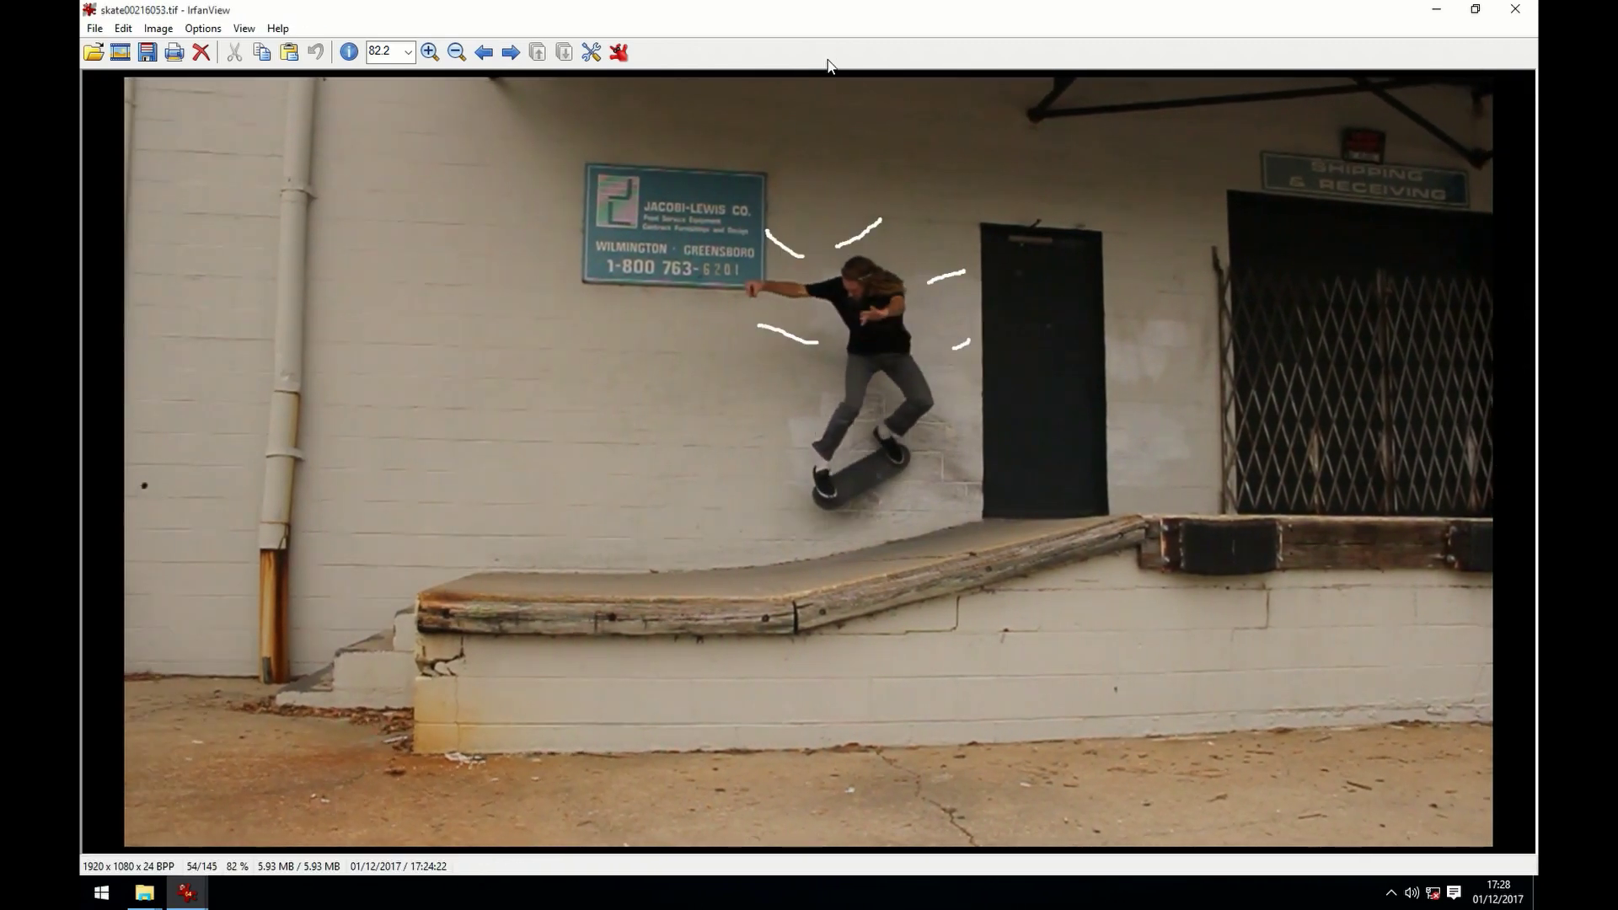
pyautogui.press('Right')
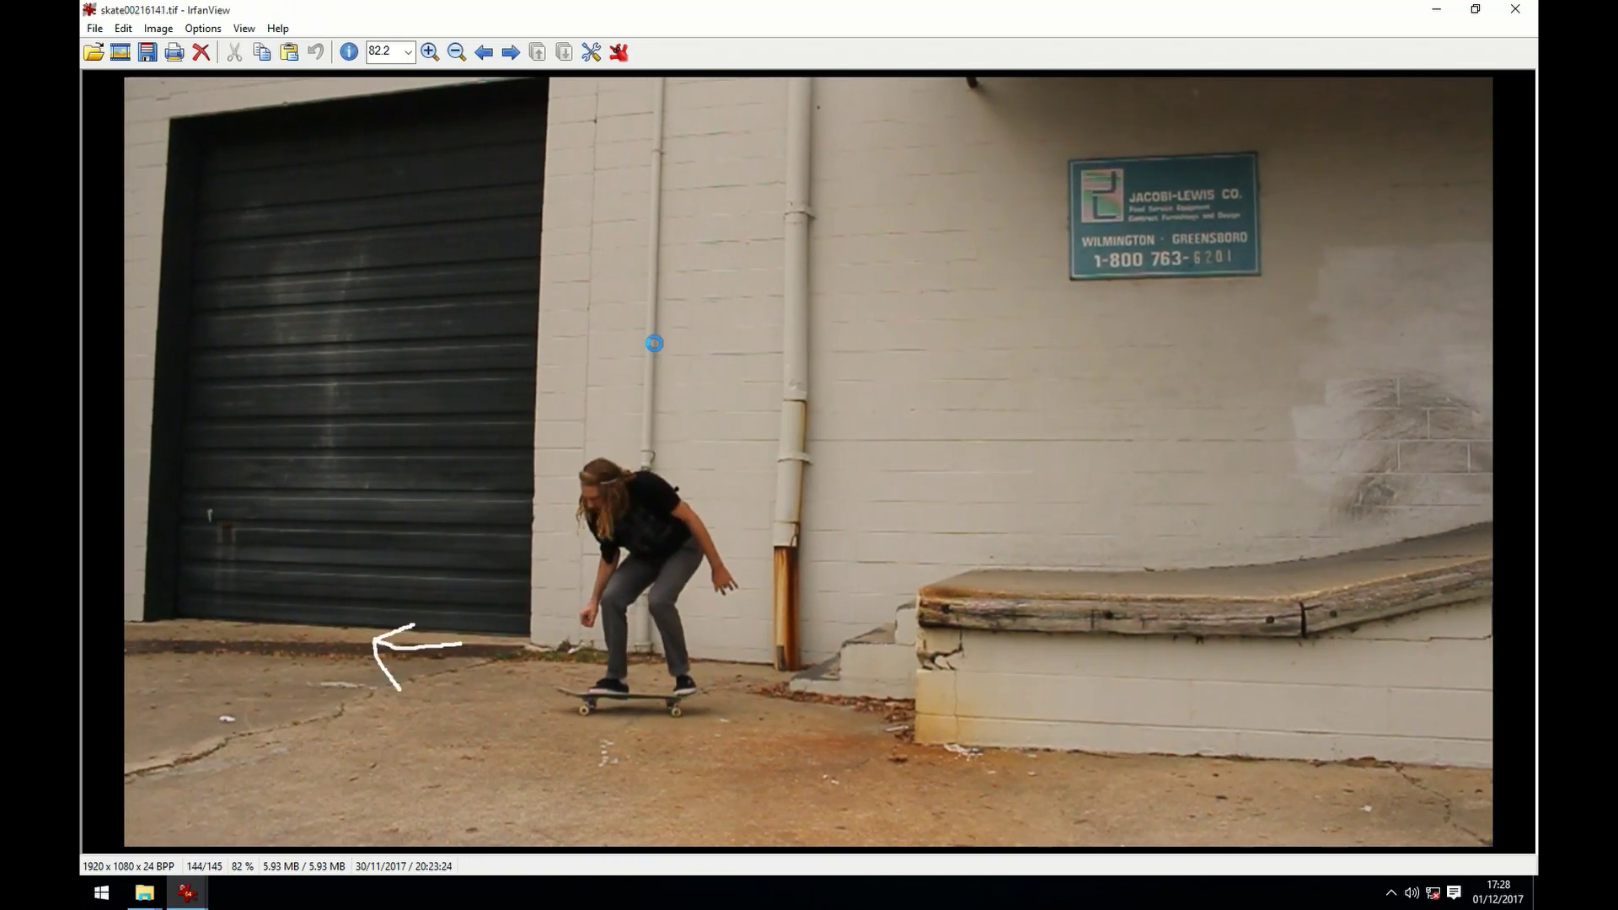
# Rewind the sequence to frame skate00216009 and run it forward to skate00216140 to preview the whole animation.
pyautogui.press('Left')
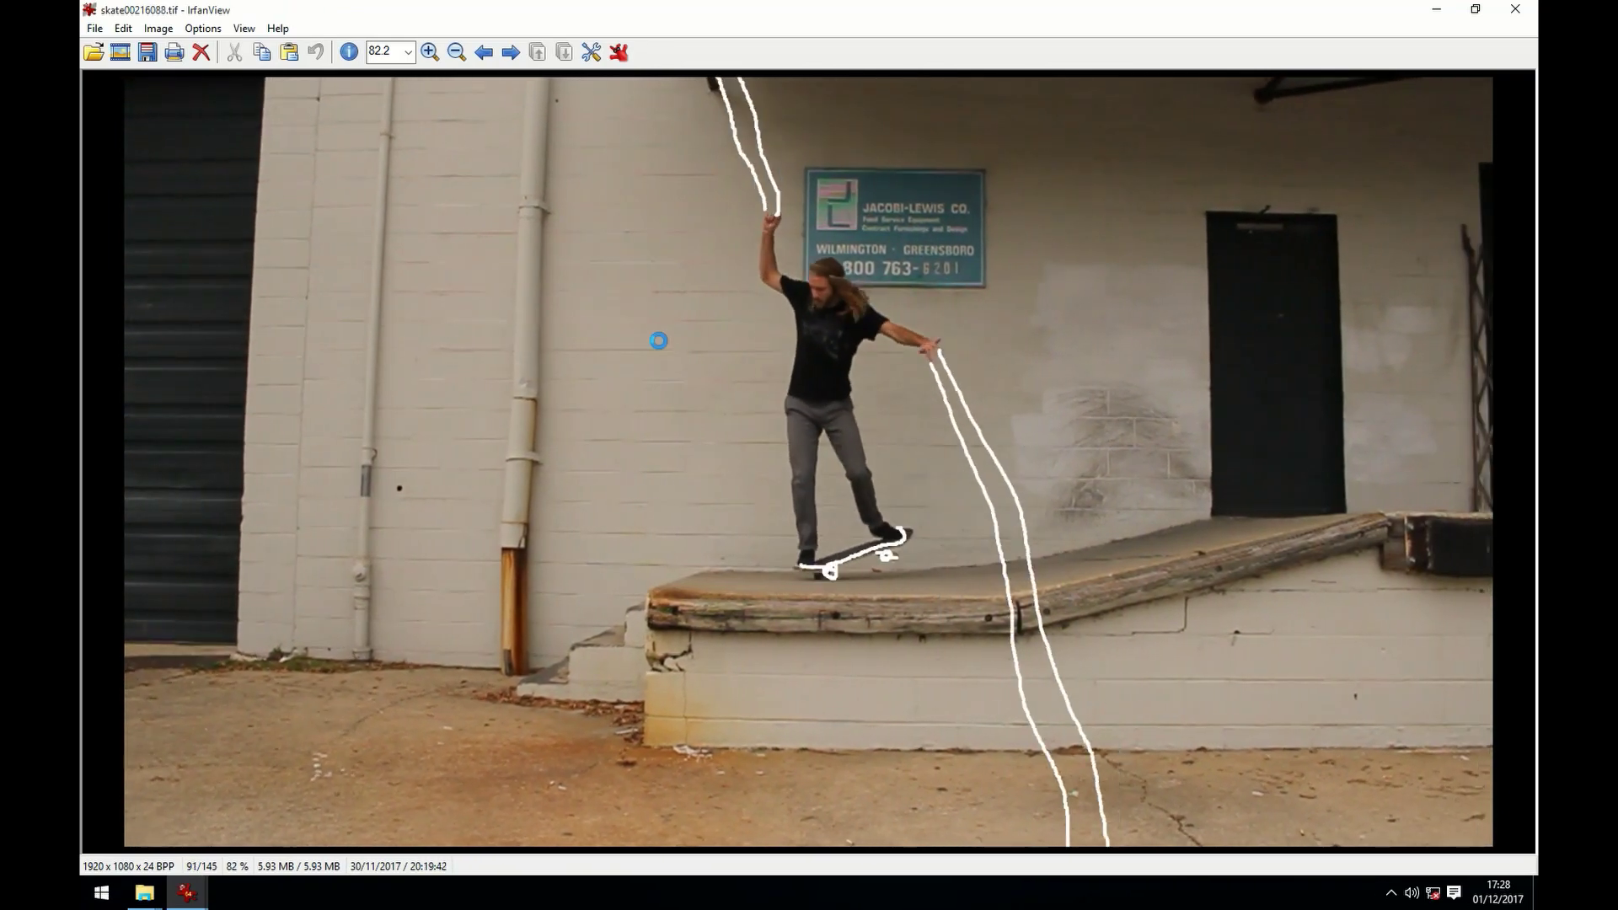
pyautogui.press('Left')
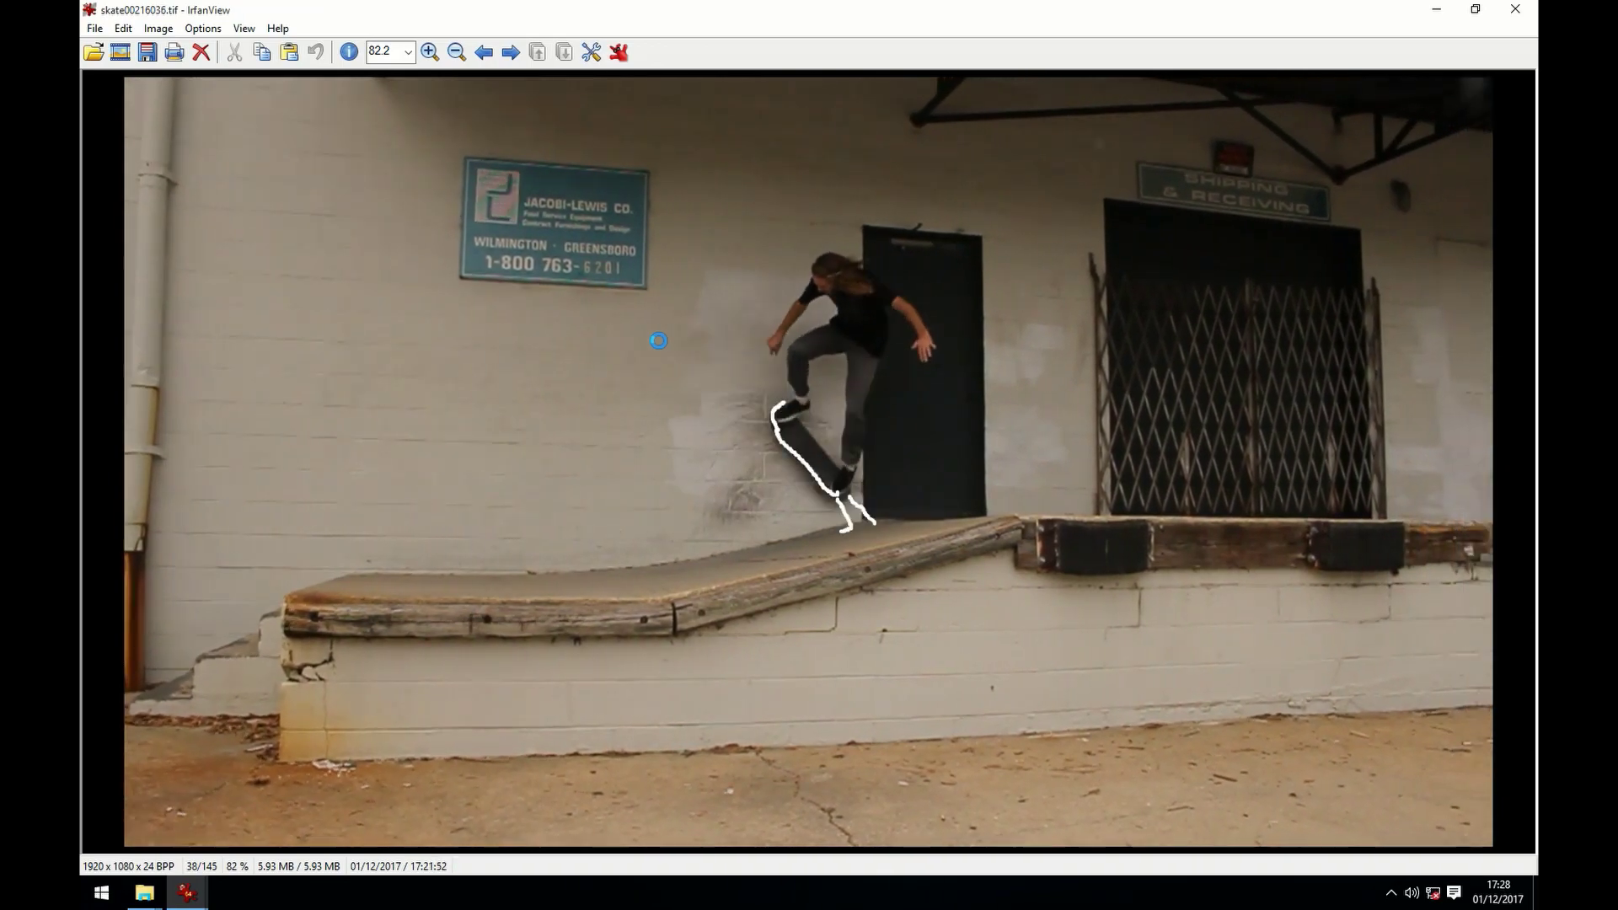
pyautogui.press('Left')
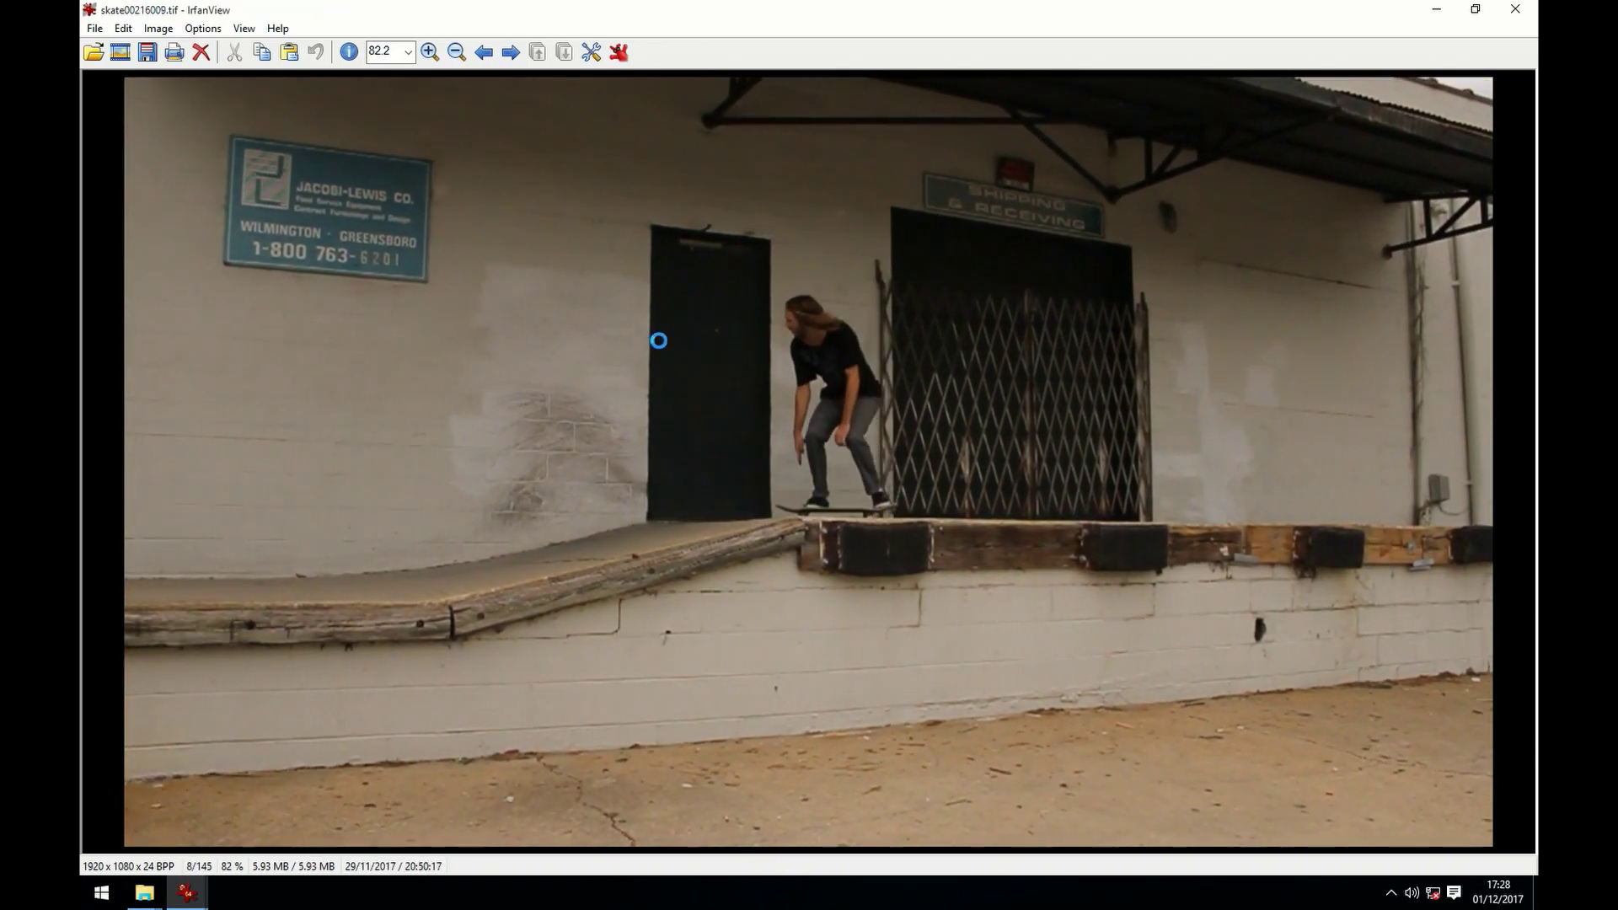
pyautogui.press('Right')
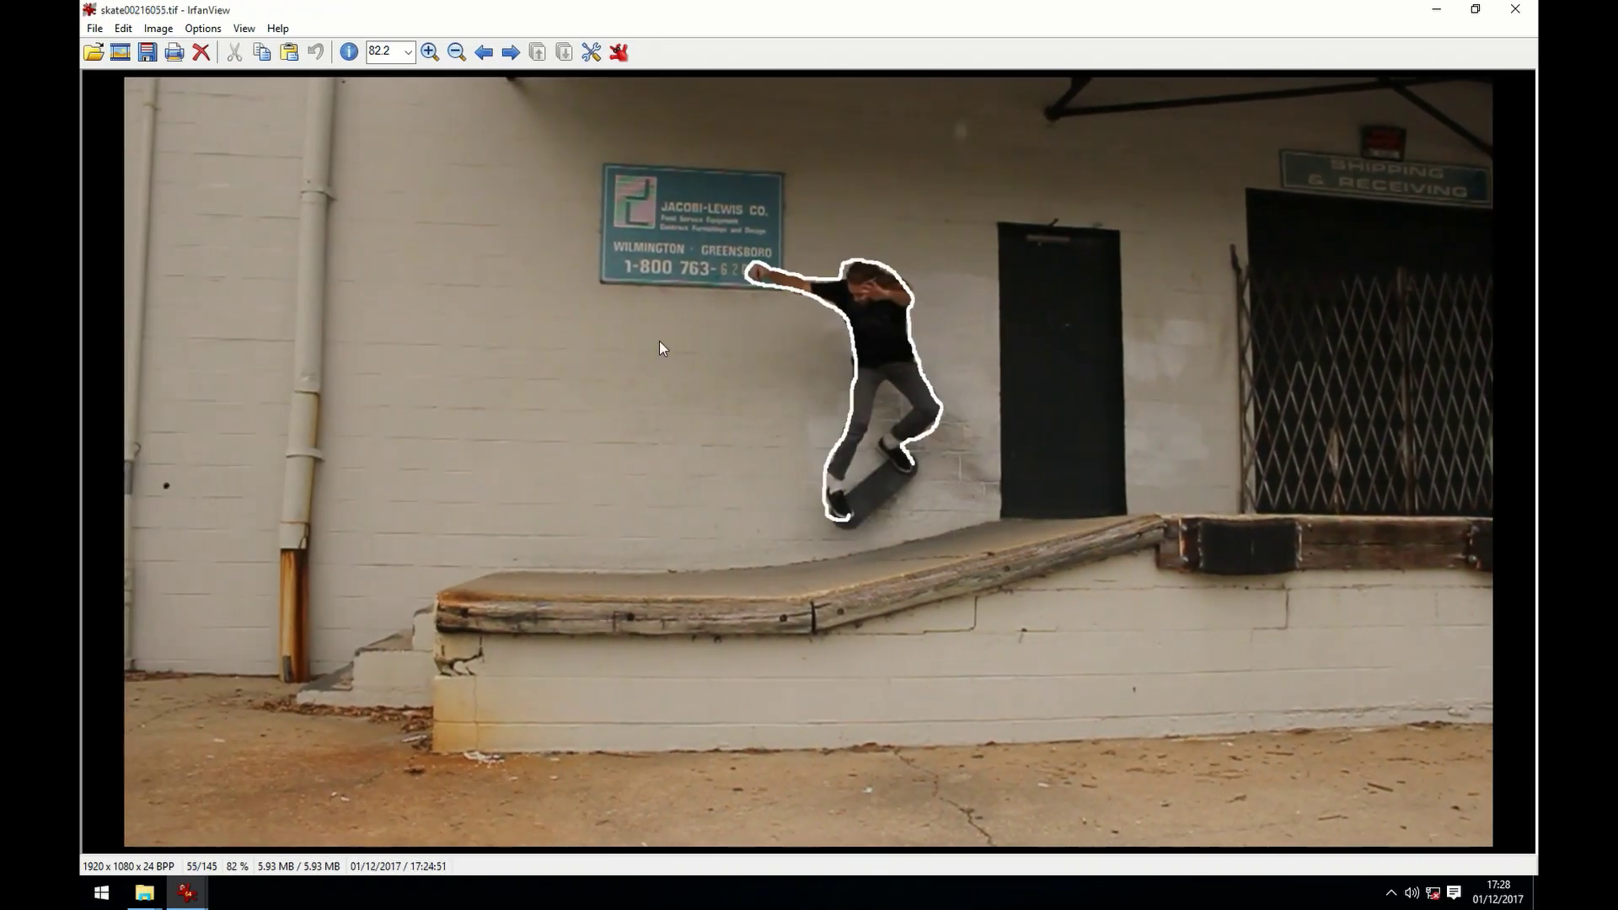
pyautogui.press('Right')
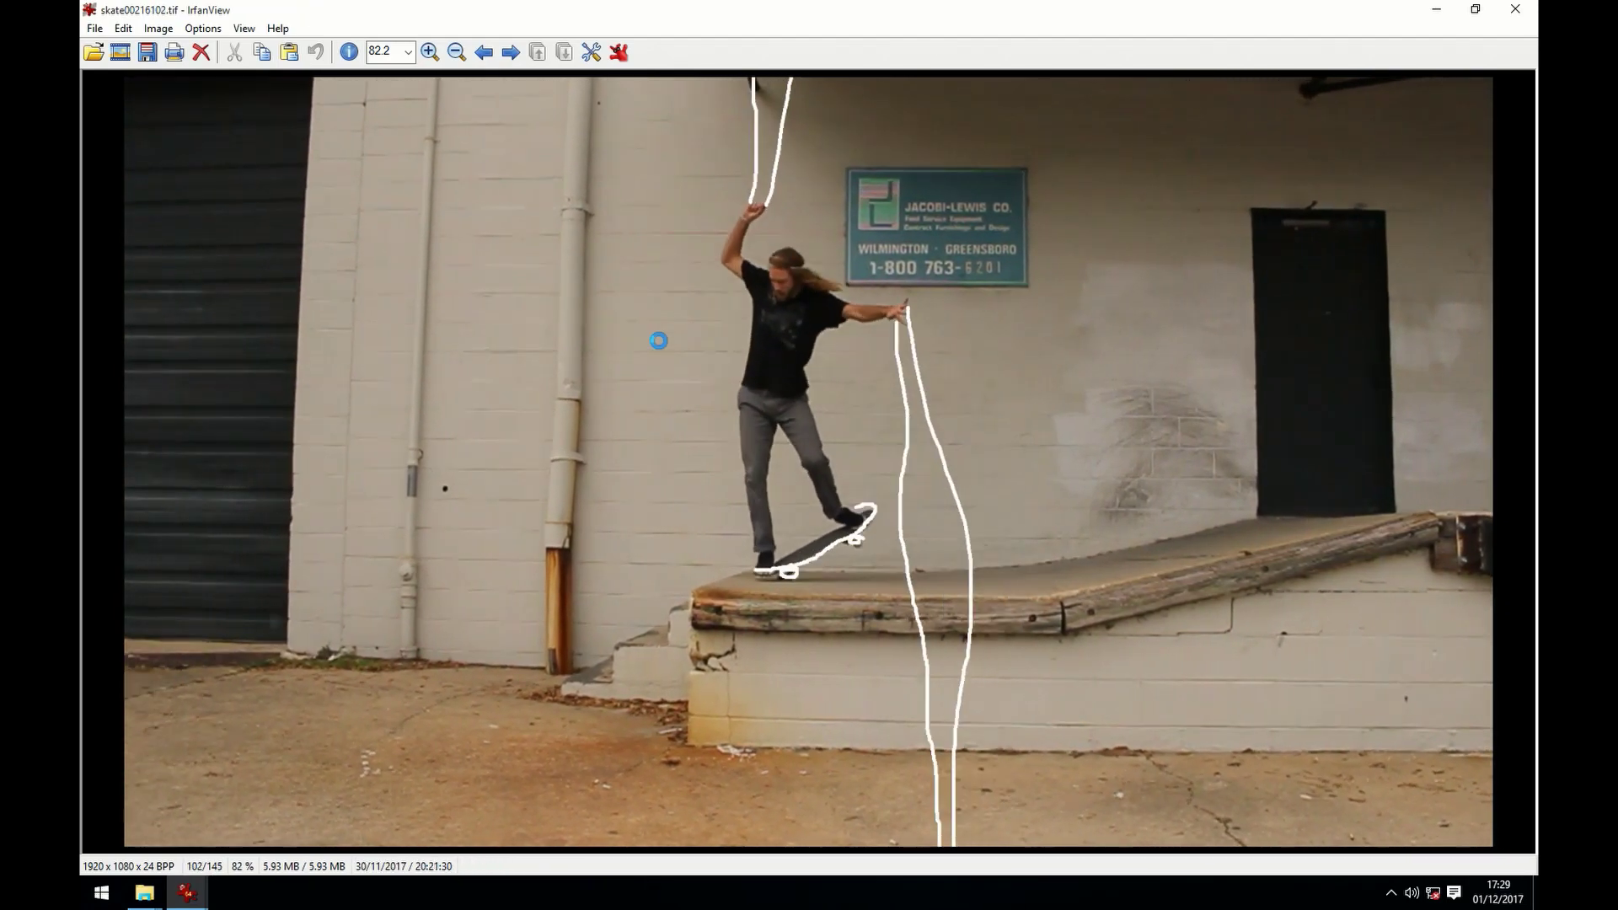
pyautogui.press('Right')
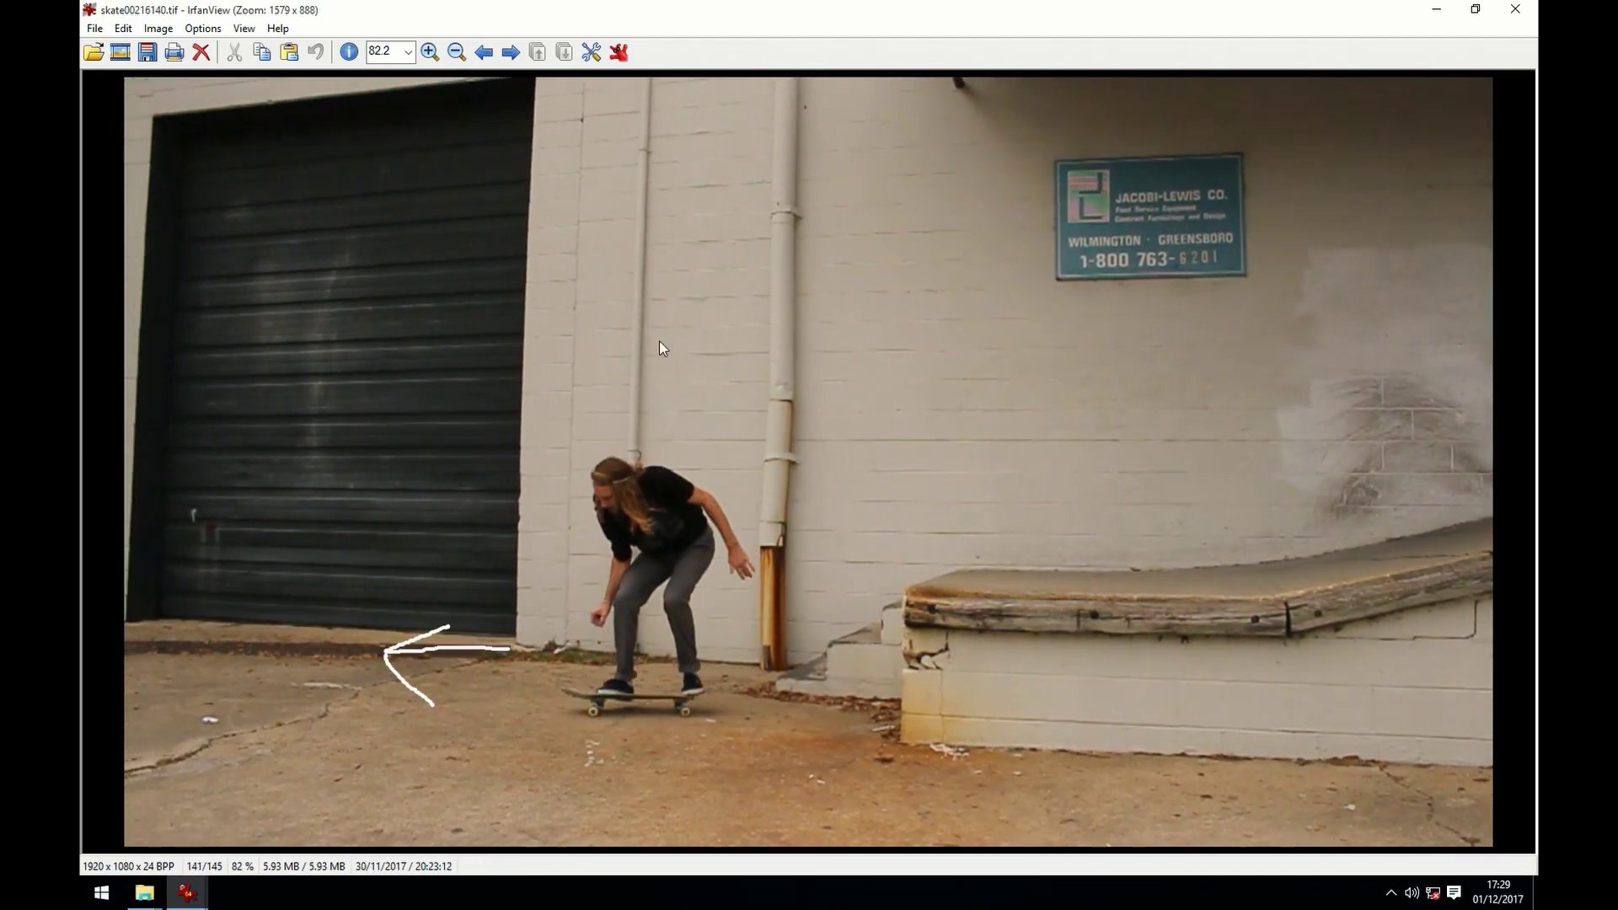
pyautogui.press('Right')
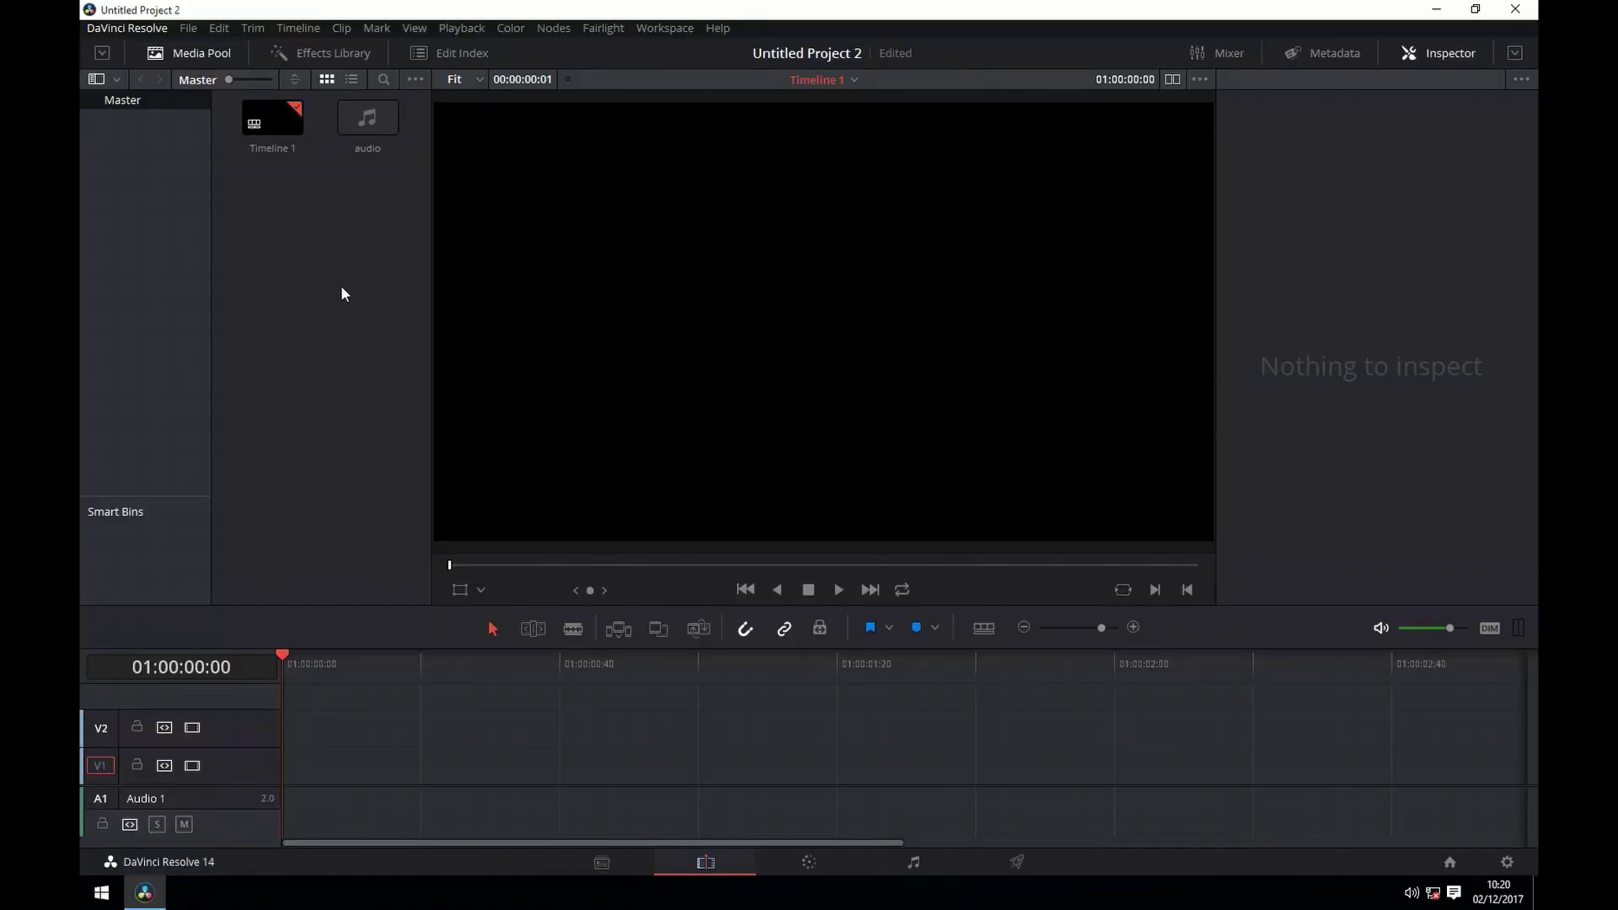
# In DaVinci Resolve, import frames skate00216000 through skate00216144 from the skate folder into the media pool.
pyautogui.rightClick(303, 231)
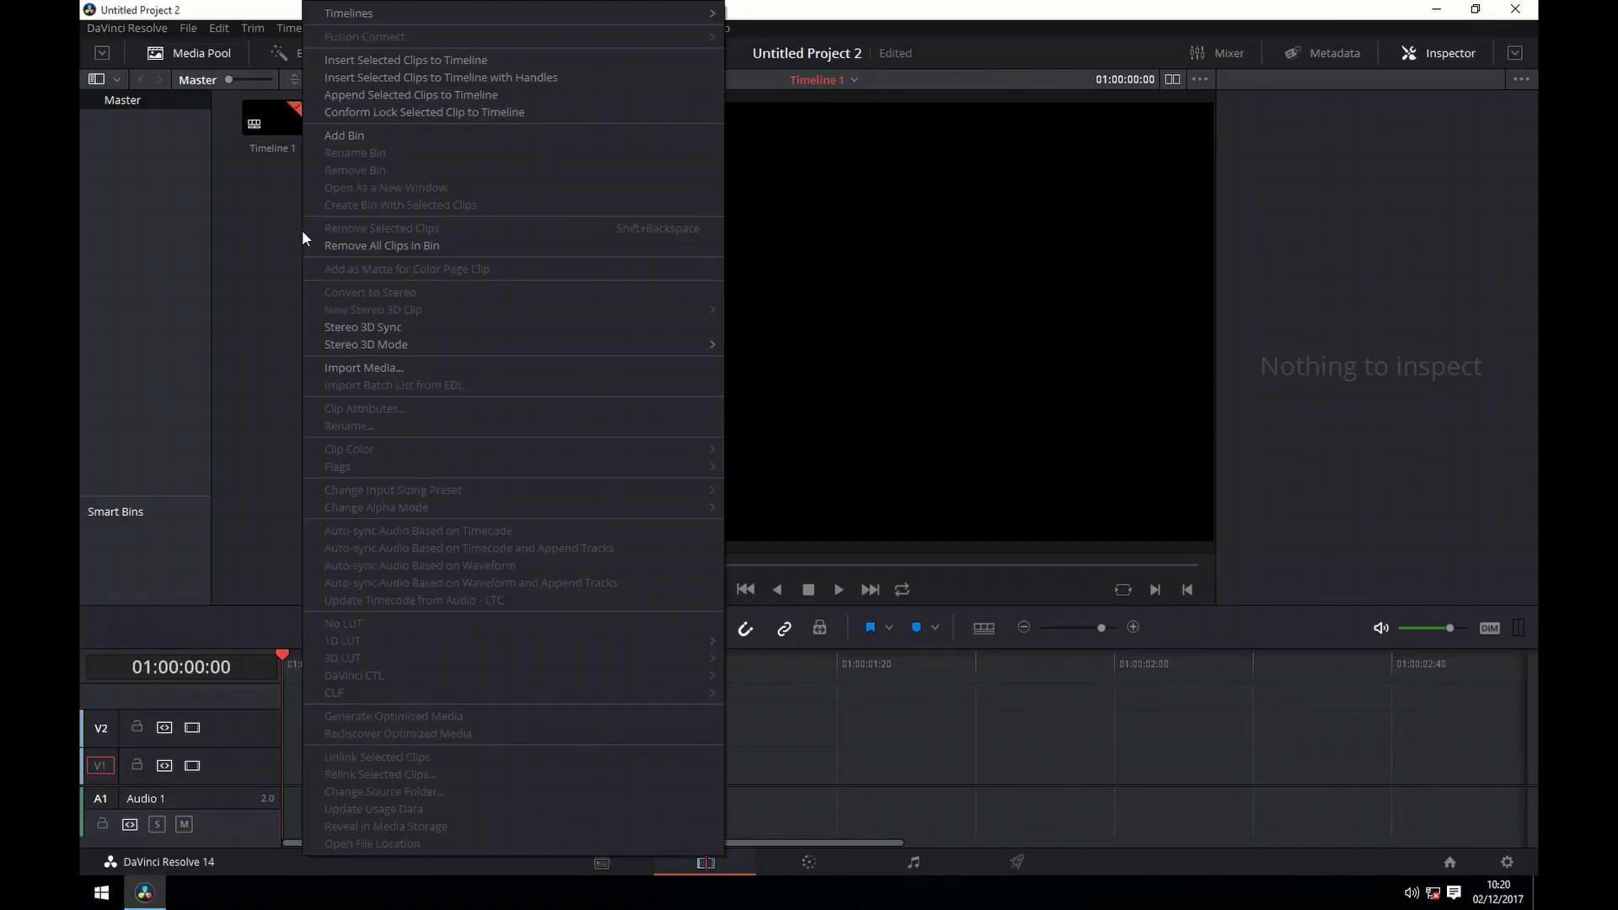
pyautogui.click(345, 368)
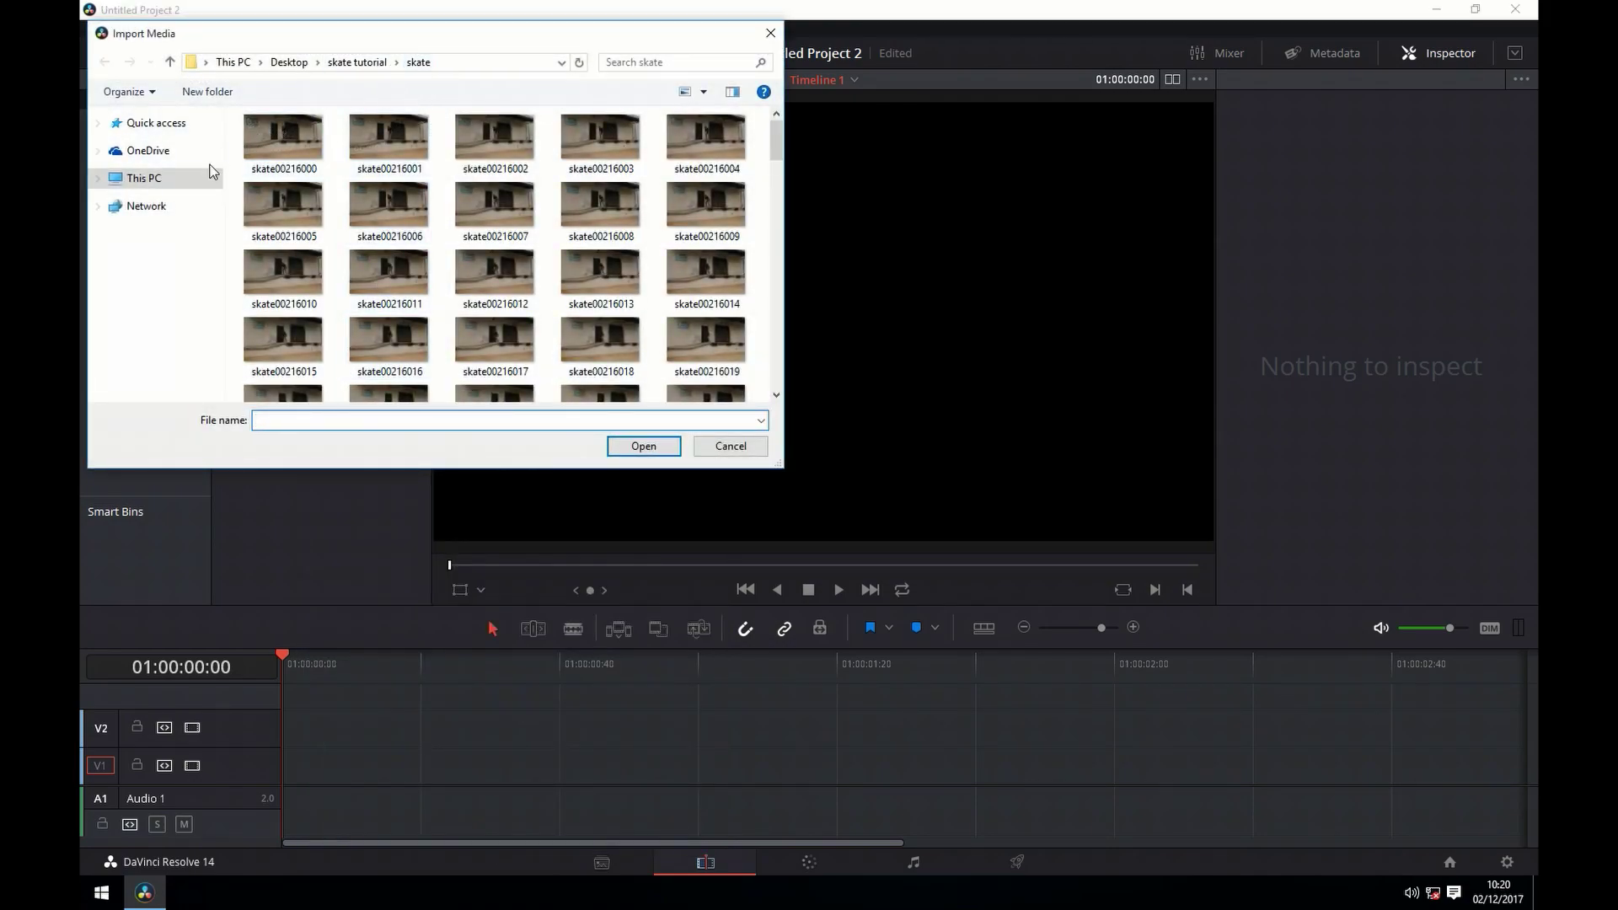
pyautogui.moveTo(232, 129); pyautogui.dragTo(809, 487)
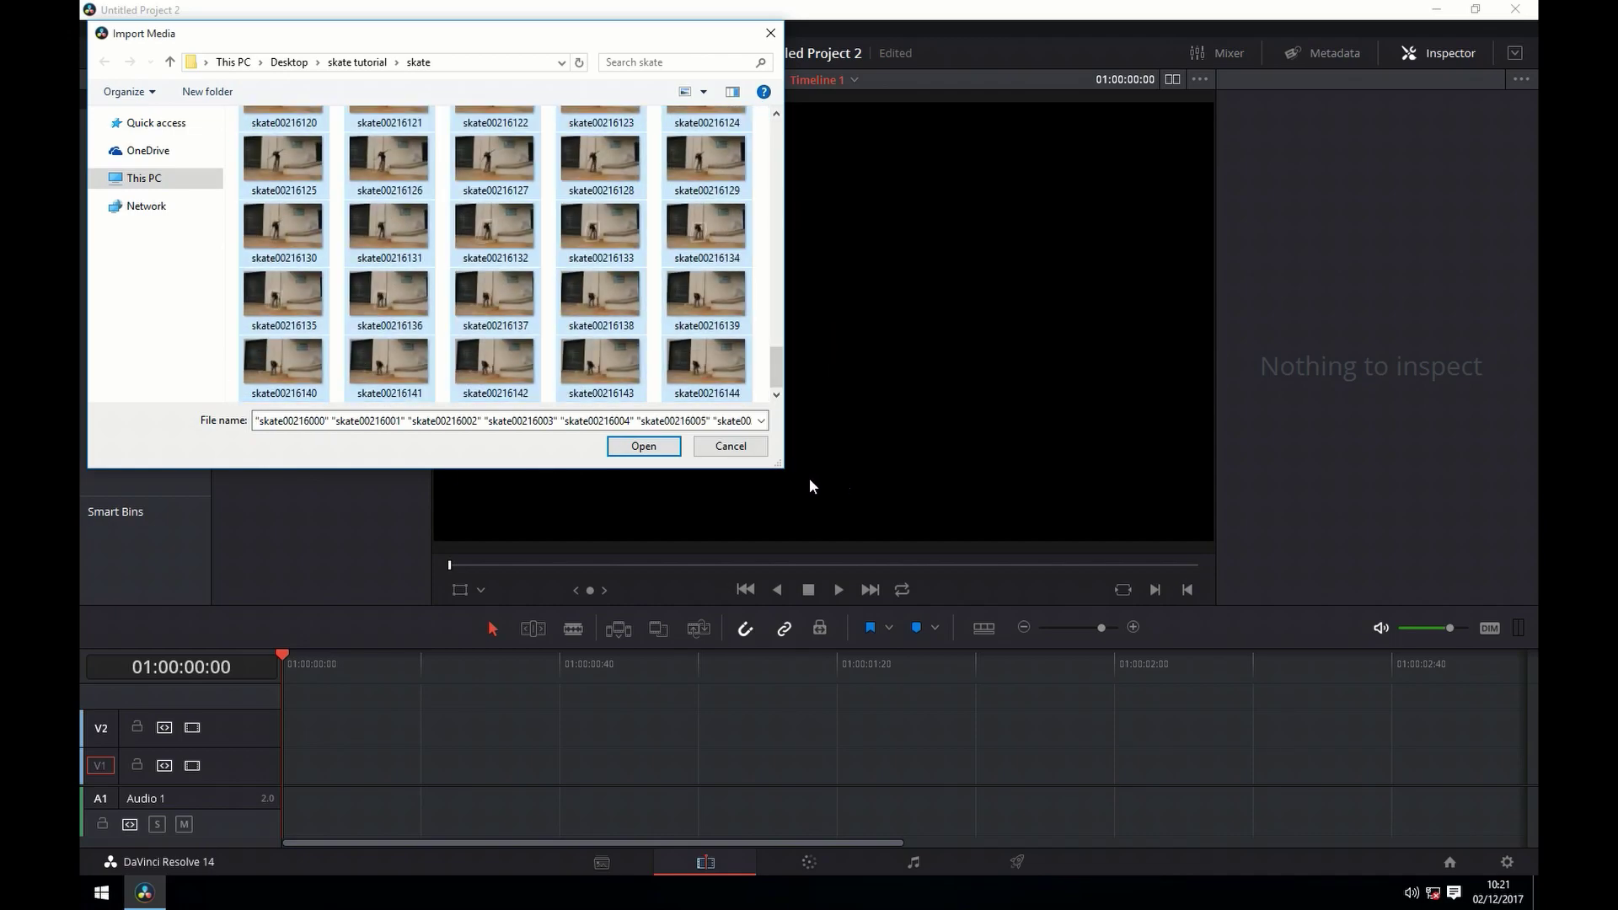
pyautogui.click(644, 446)
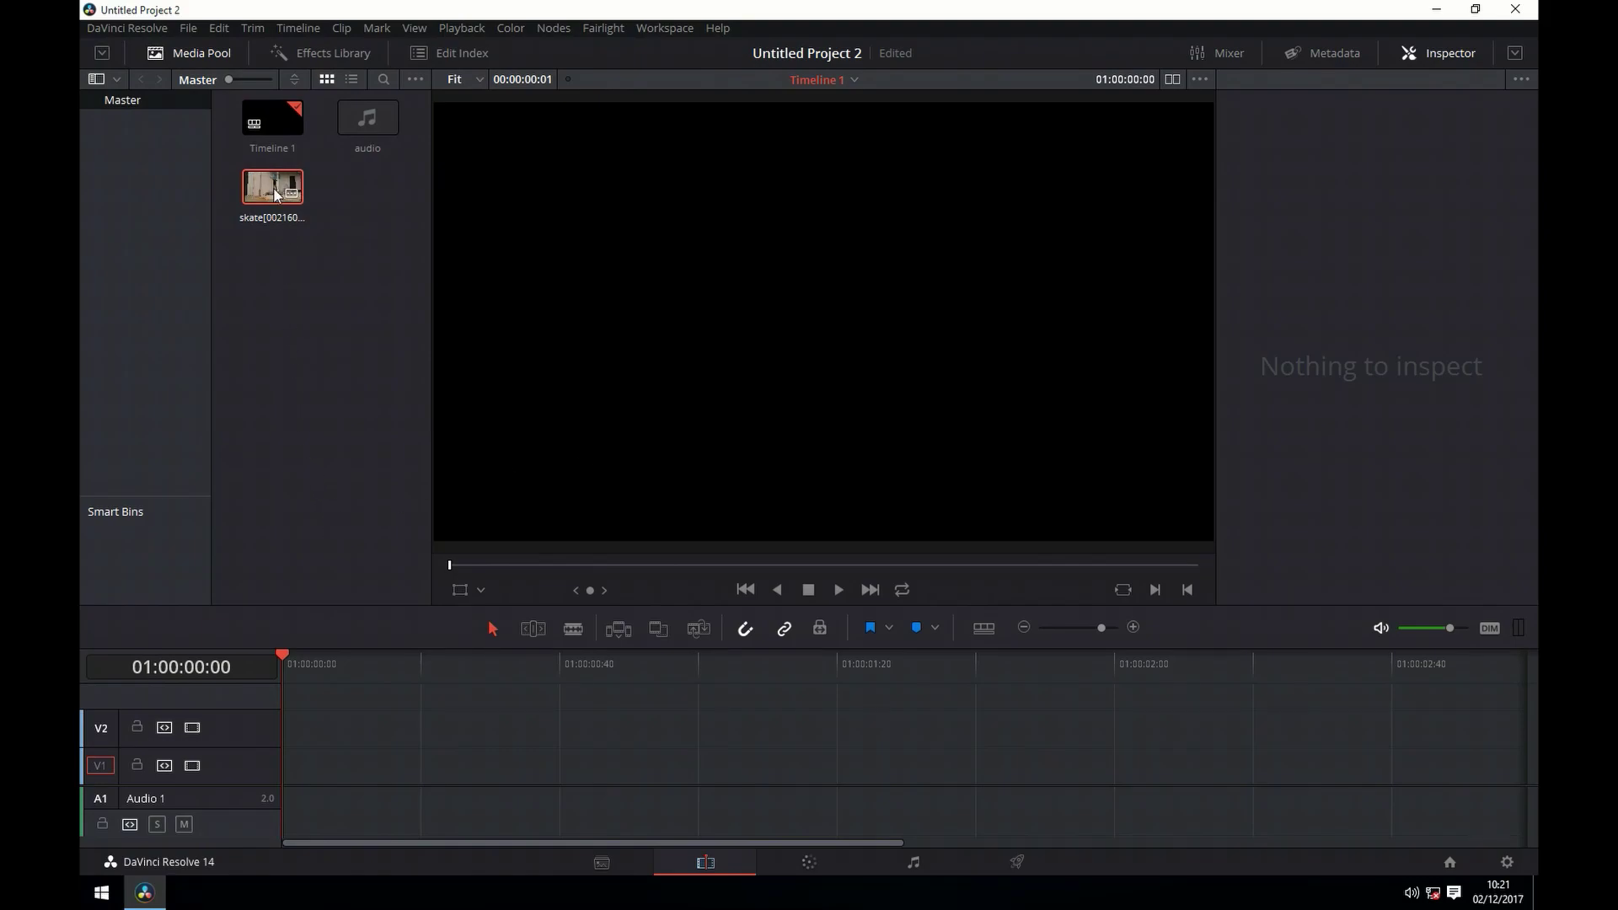
# Place the skate image sequence on video track V2 and the audio clip on Audio 1, both at the timeline start.
pyautogui.moveTo(273, 187); pyautogui.dragTo(287, 630)
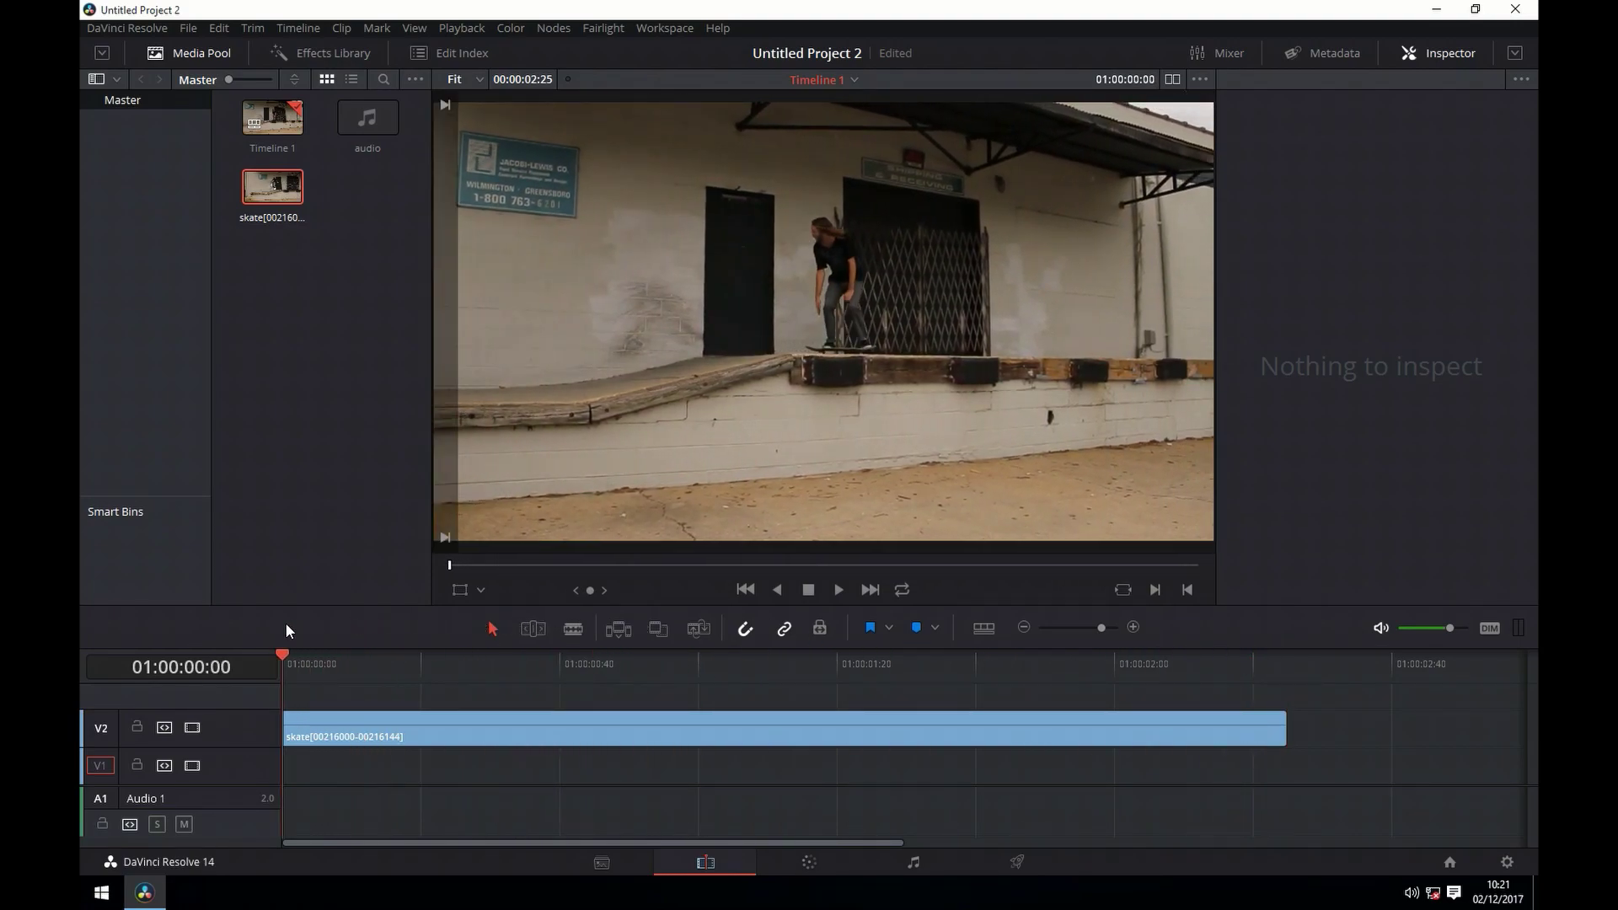
pyautogui.moveTo(357, 119); pyautogui.dragTo(255, 756)
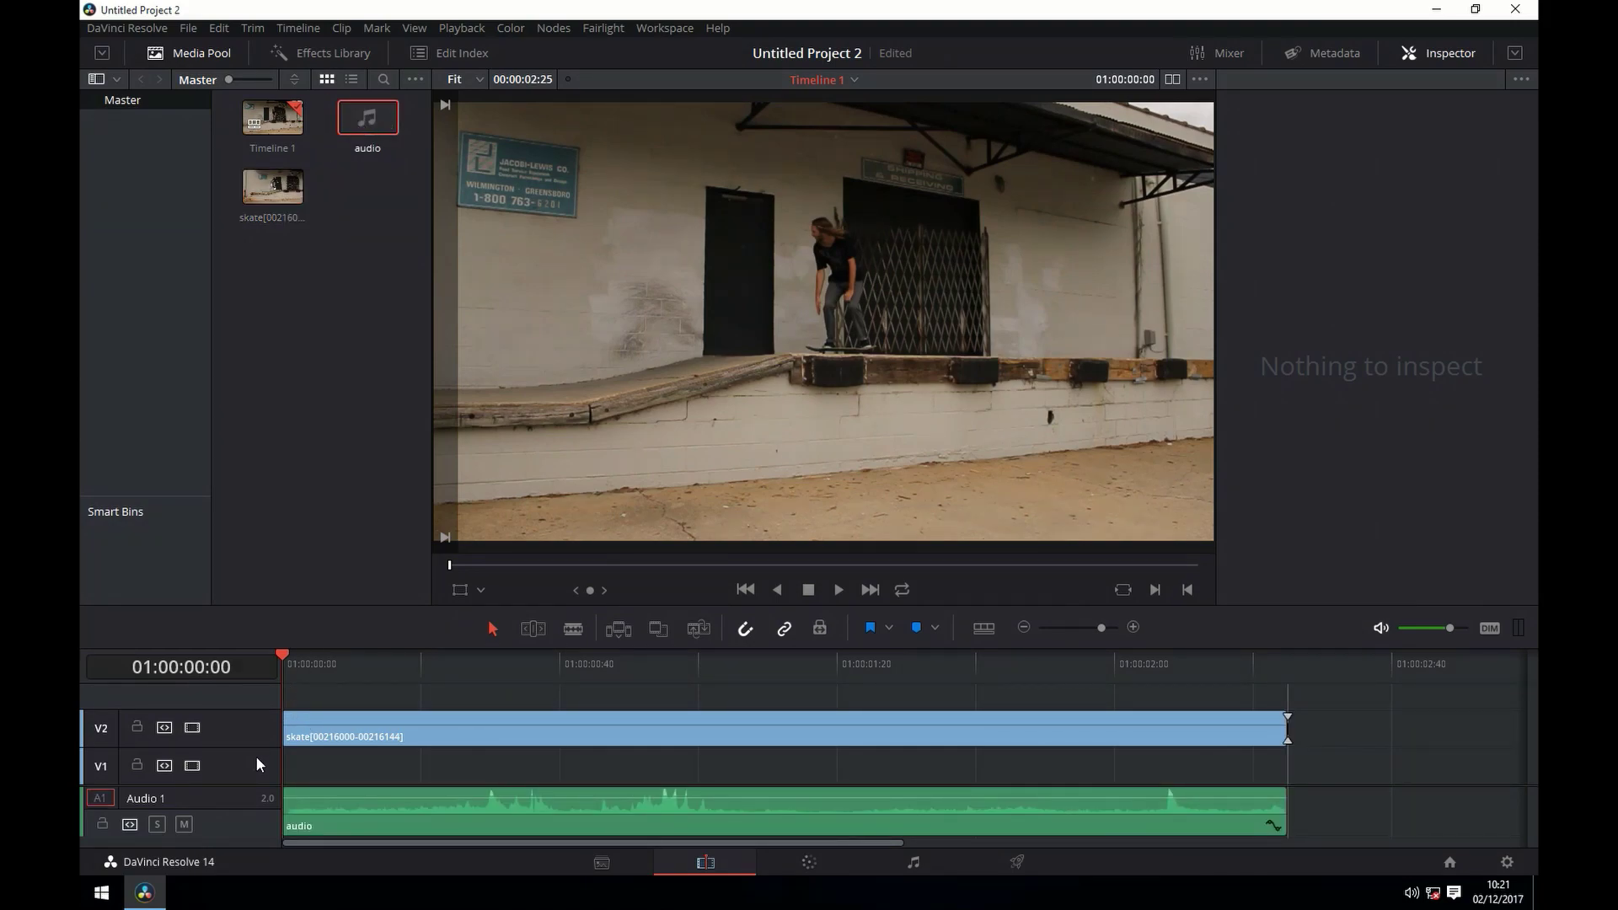
# Play the assembled timeline full screen to examine the result, and leave the full-screen view.
pyautogui.hotkey('ctrl', 'f')
pyautogui.press('space')
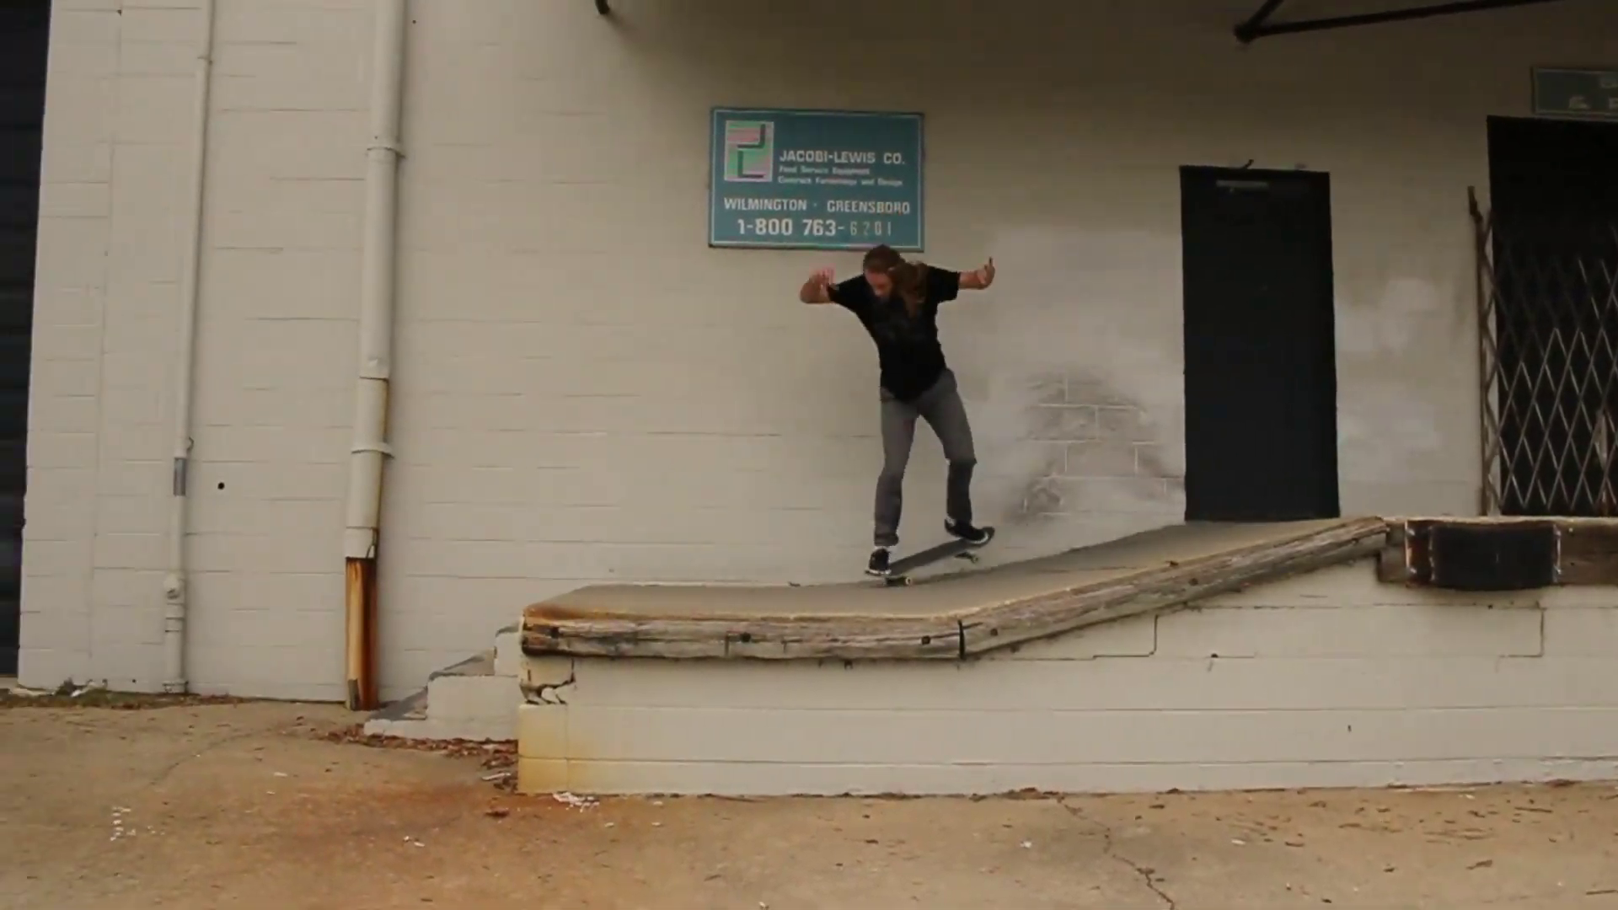
pyautogui.press('Escape')
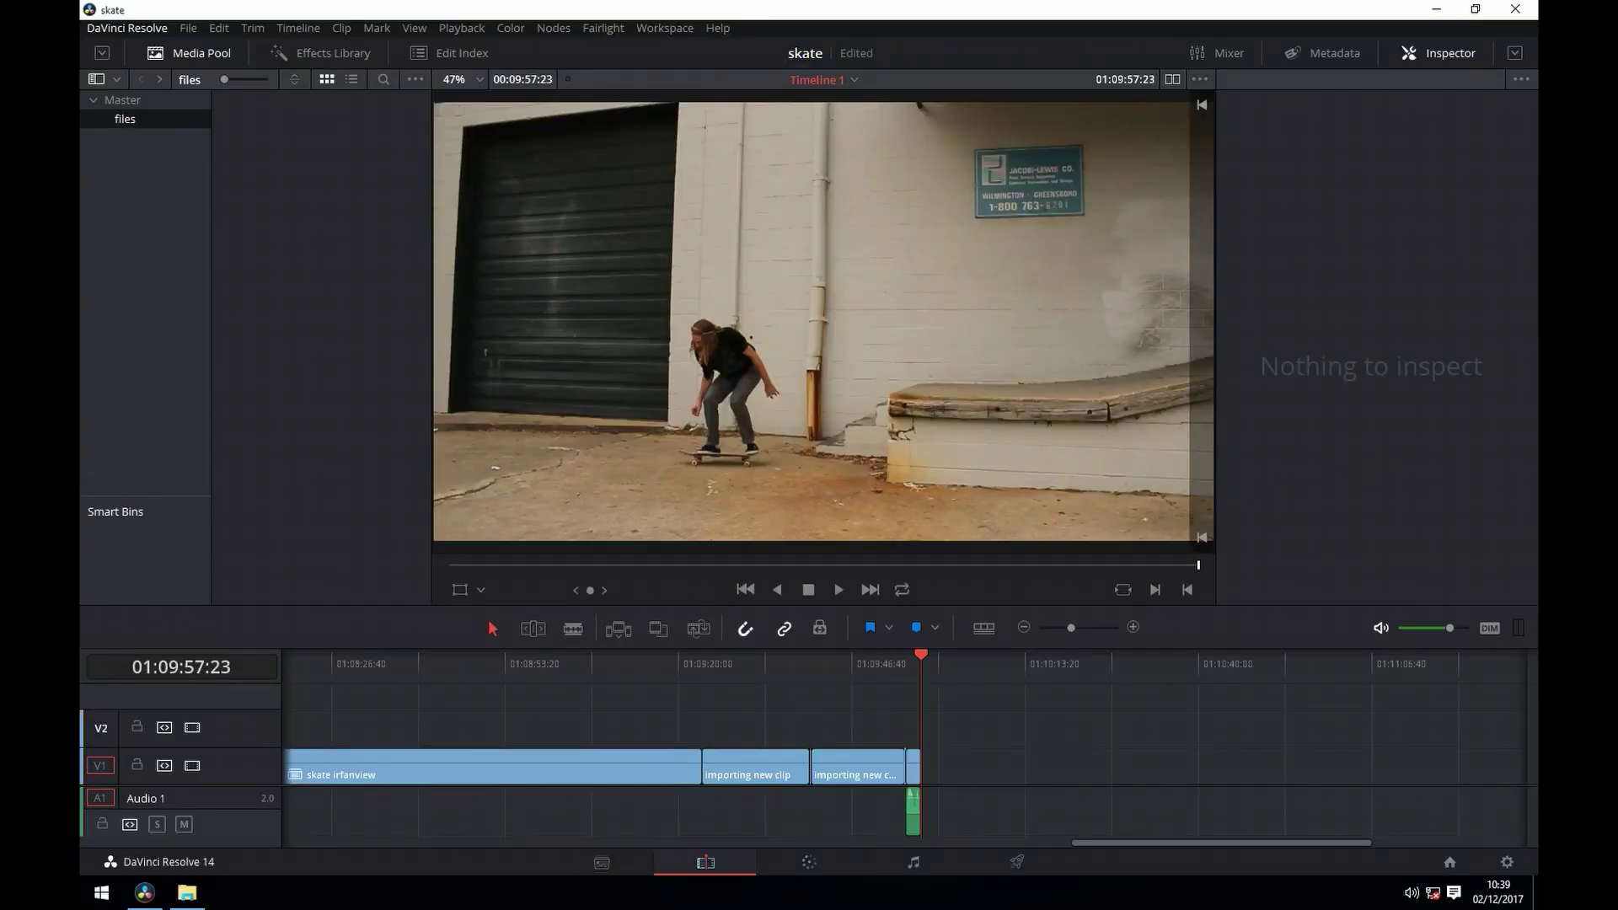